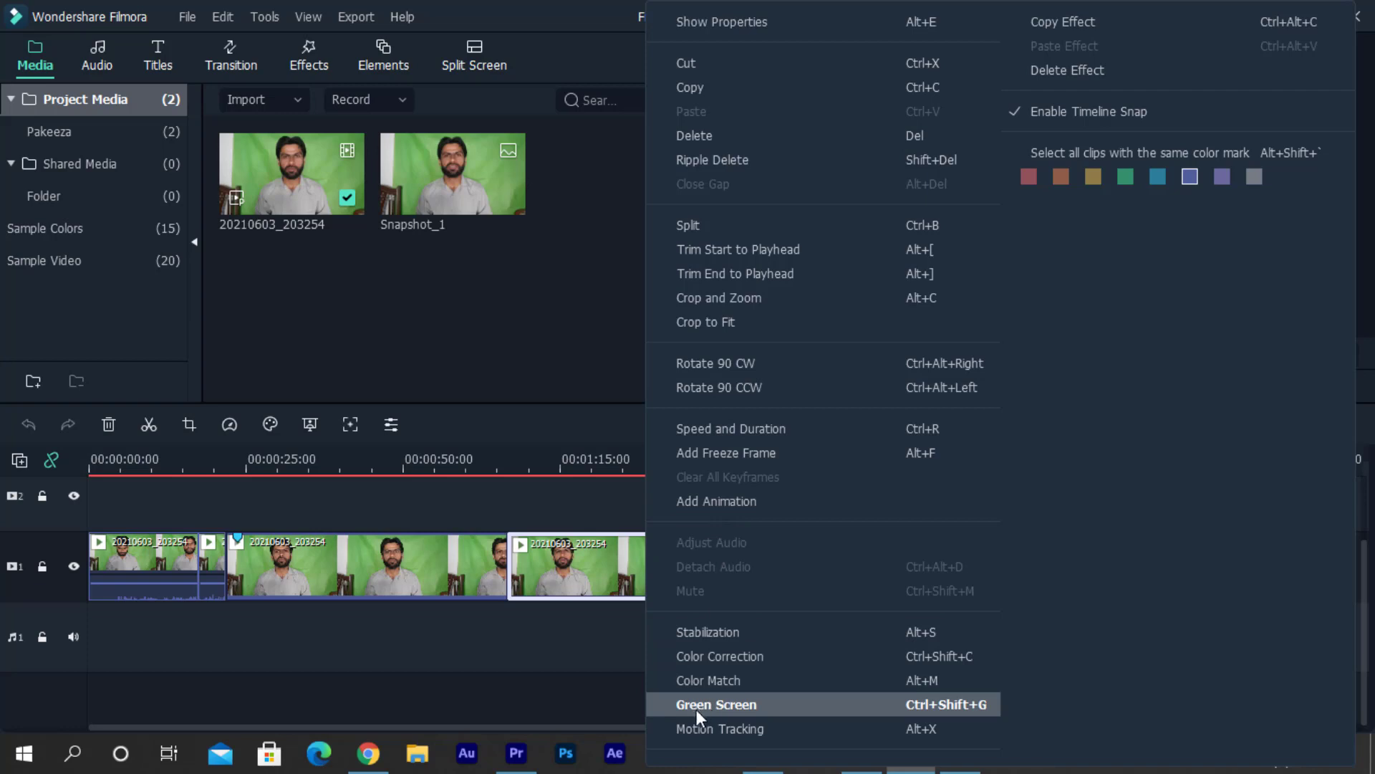
left_click(496, 672)
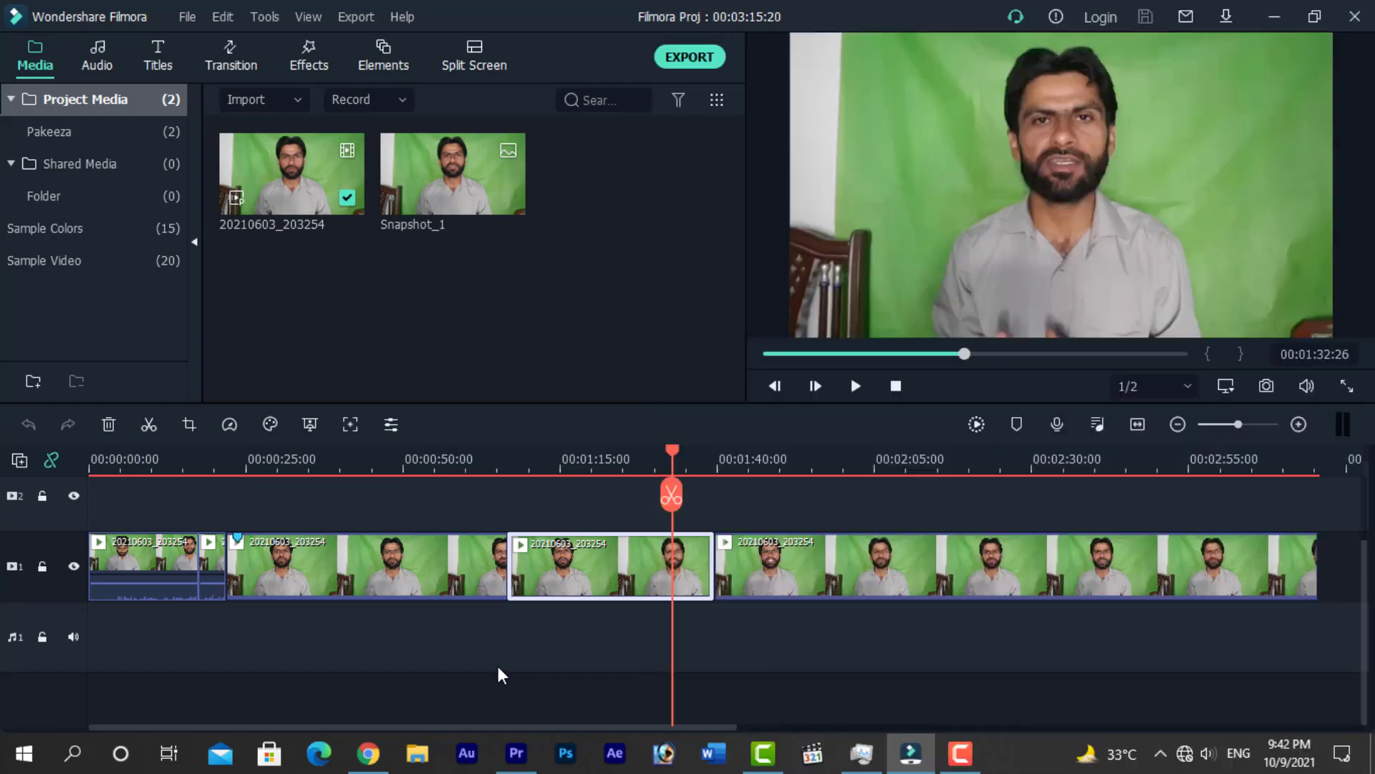
right_click(559, 557)
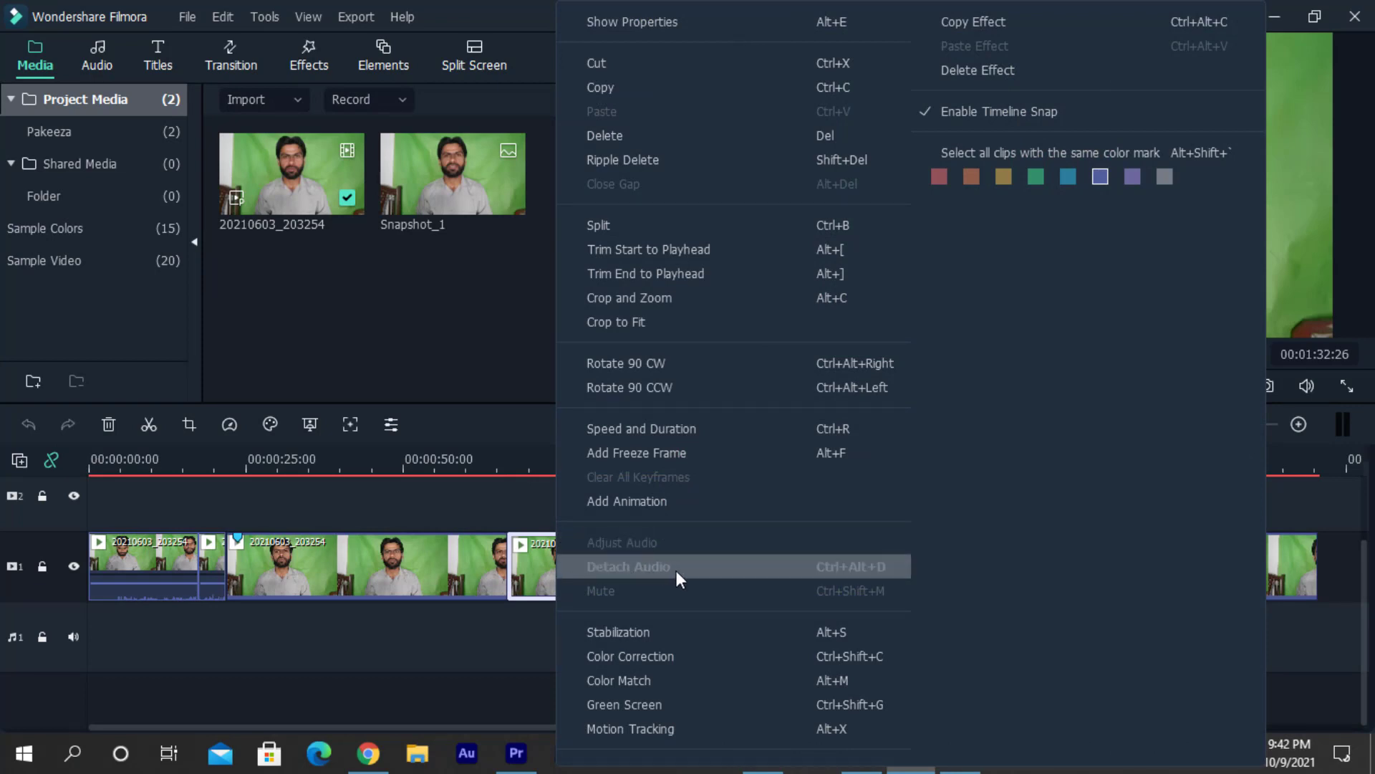
left_click(466, 647)
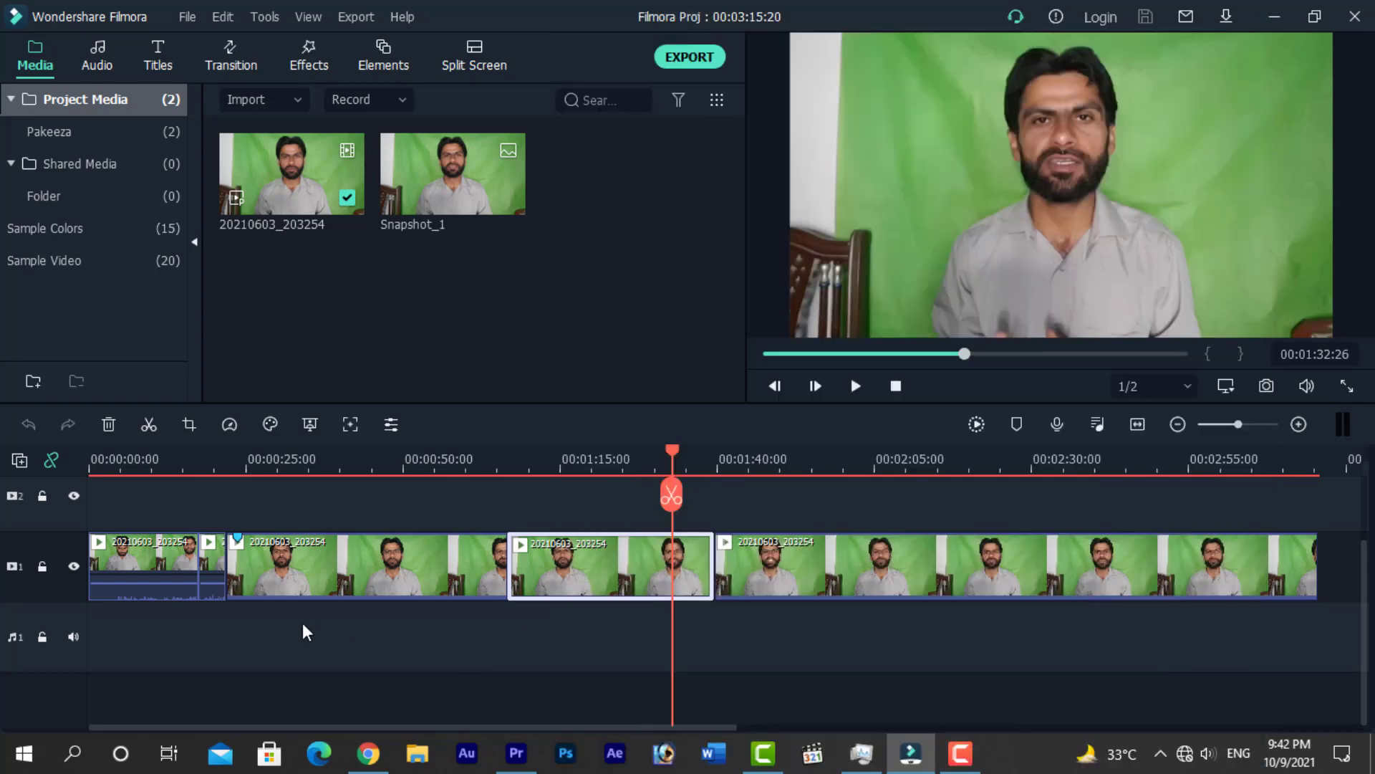
left_click_drag(296, 623, 1290, 573)
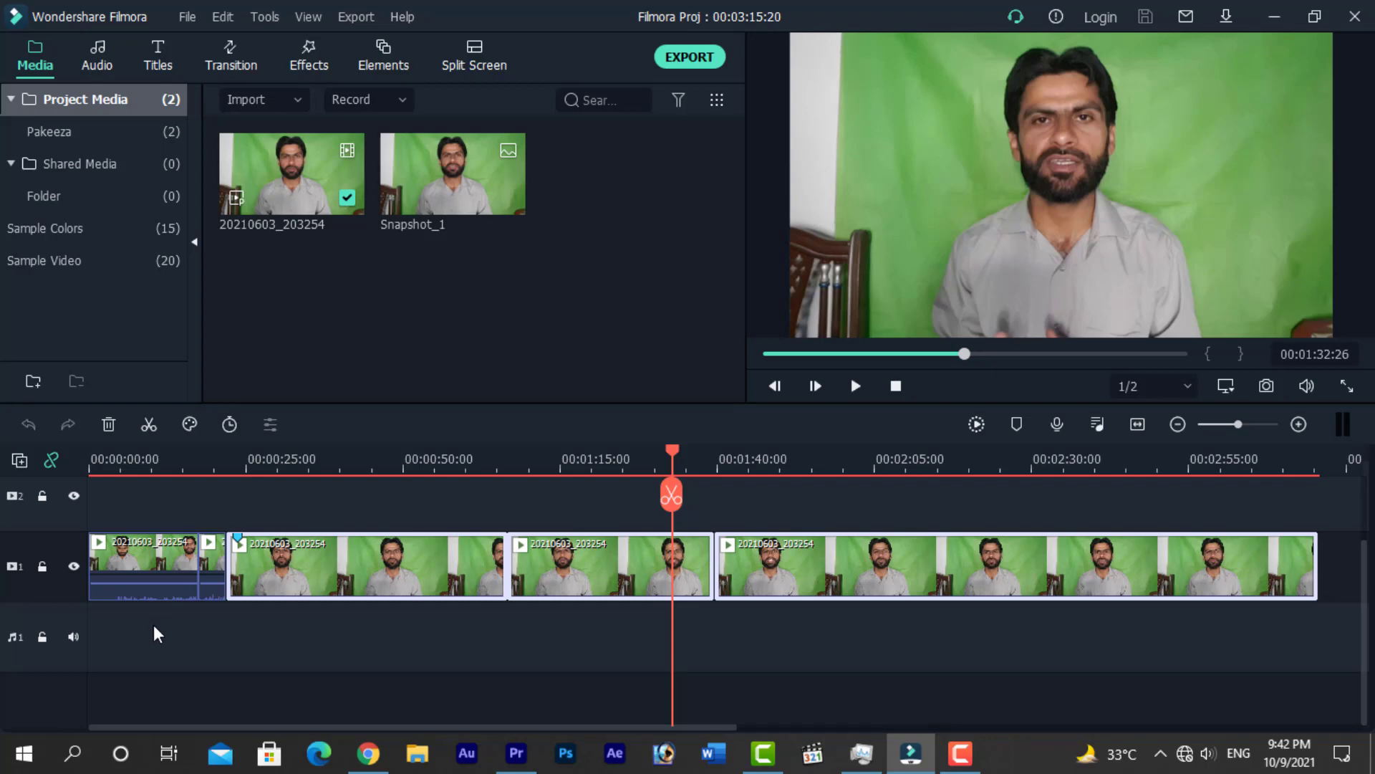
- Turn on background noise removal for the first clip's audio and lower its strength to Weak
right_click(157, 553)
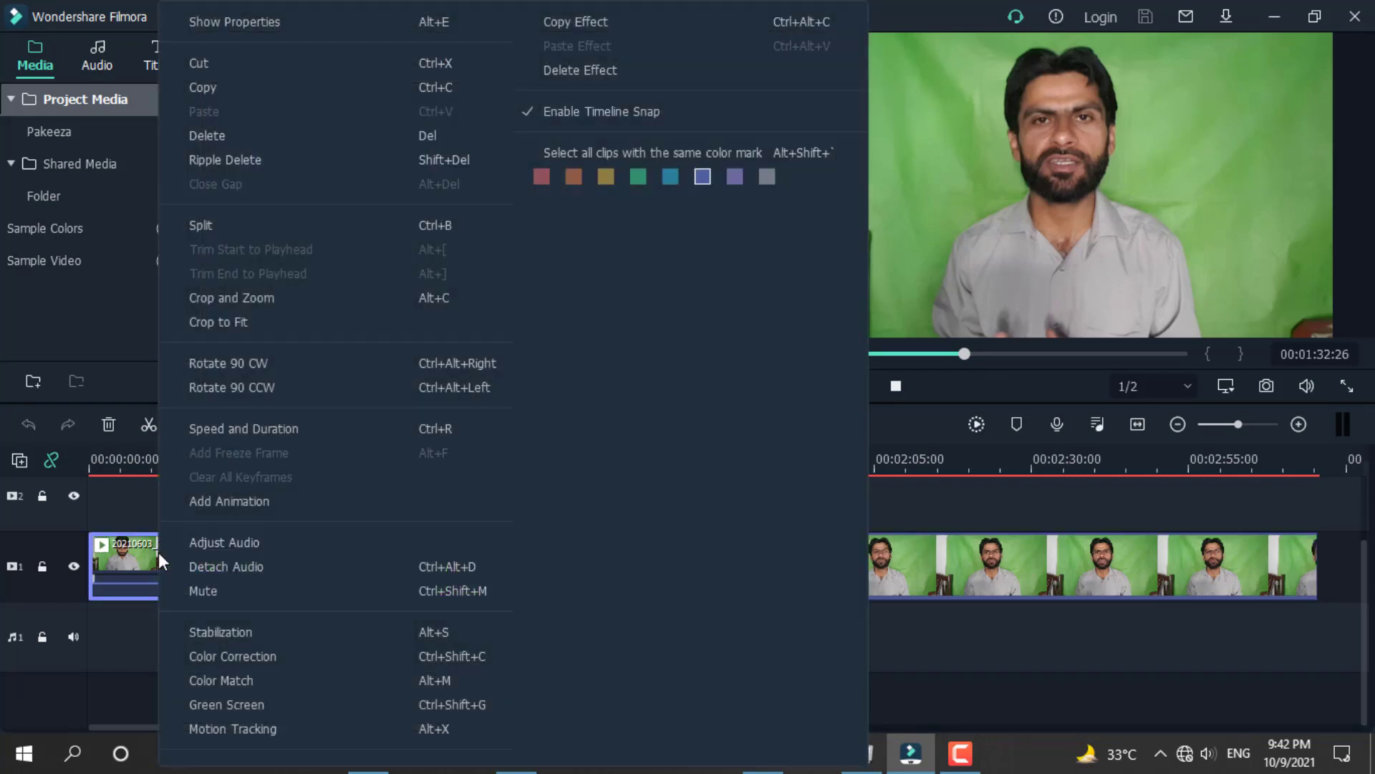
left_click(230, 543)
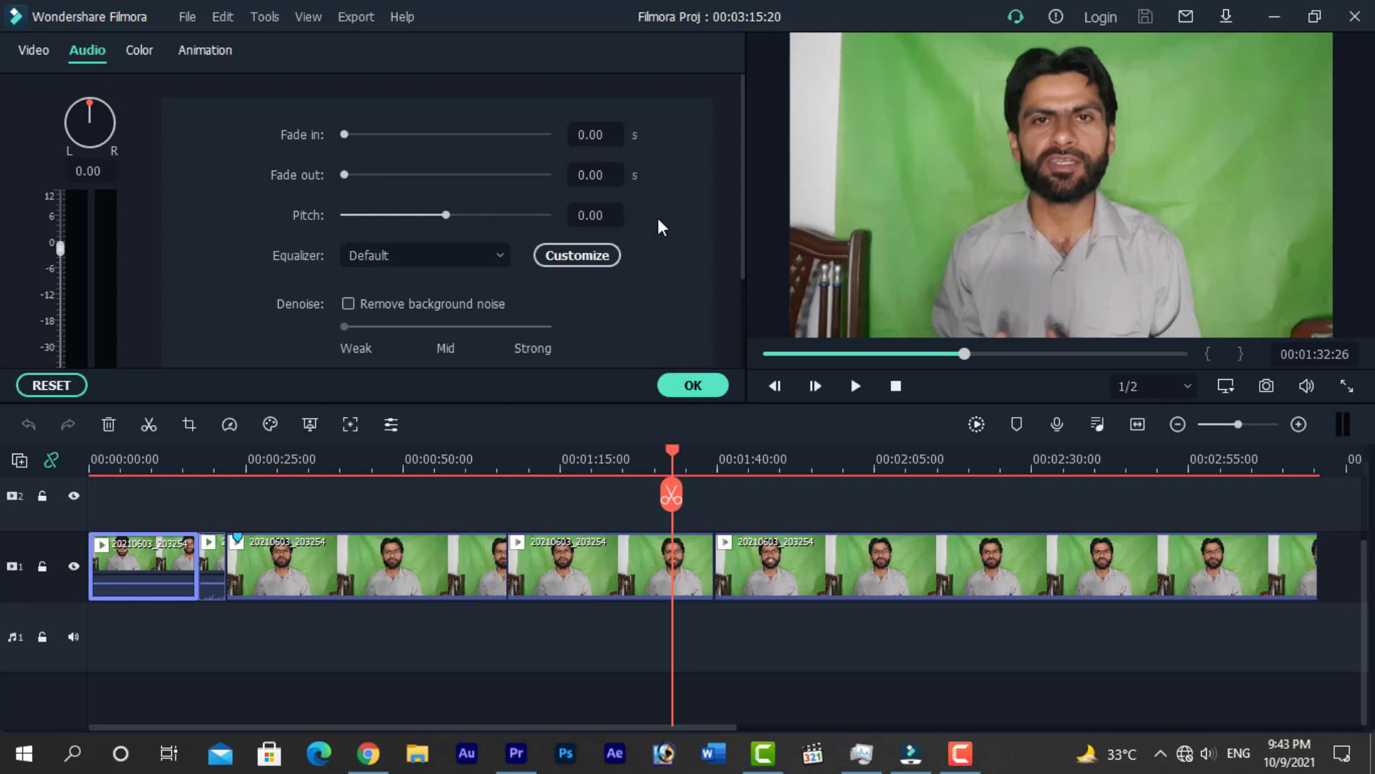
left_click_drag(744, 198, 719, 230)
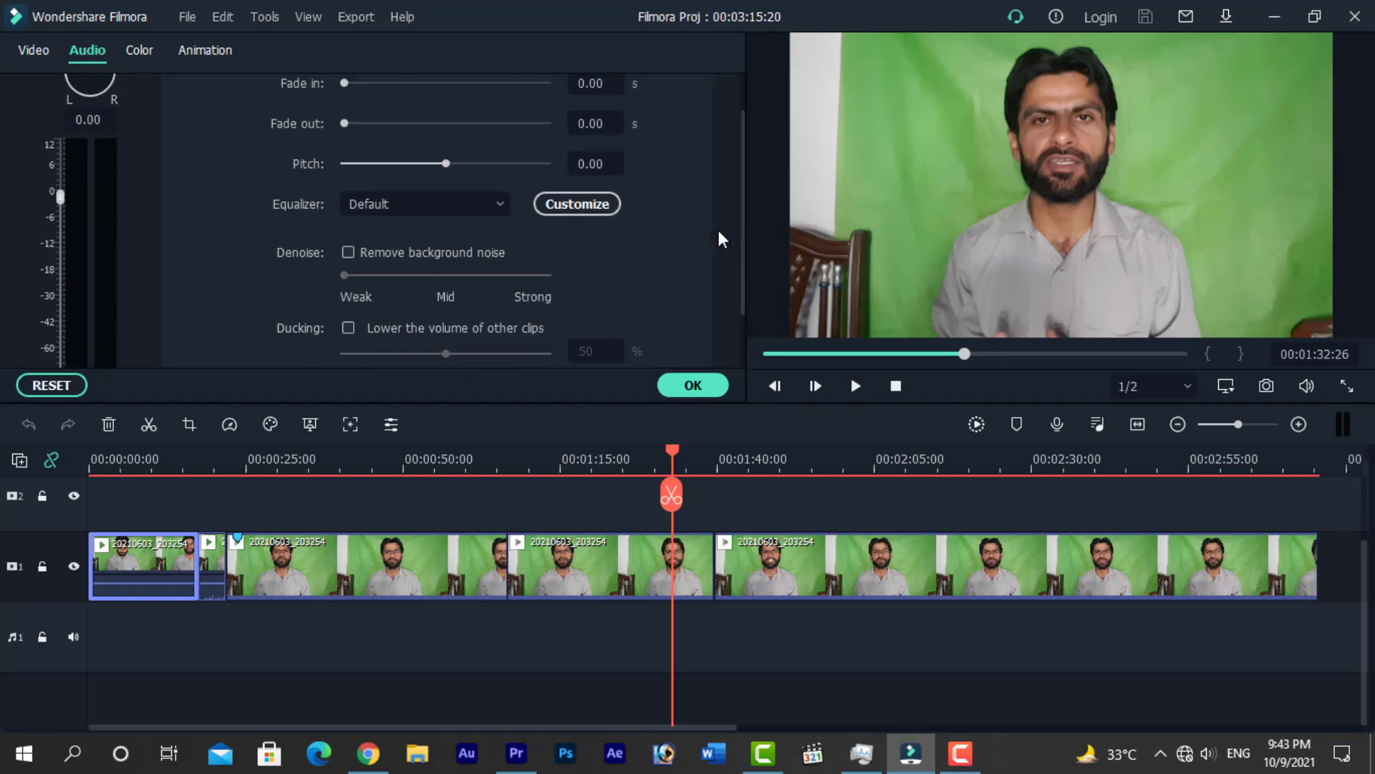
left_click(348, 252)
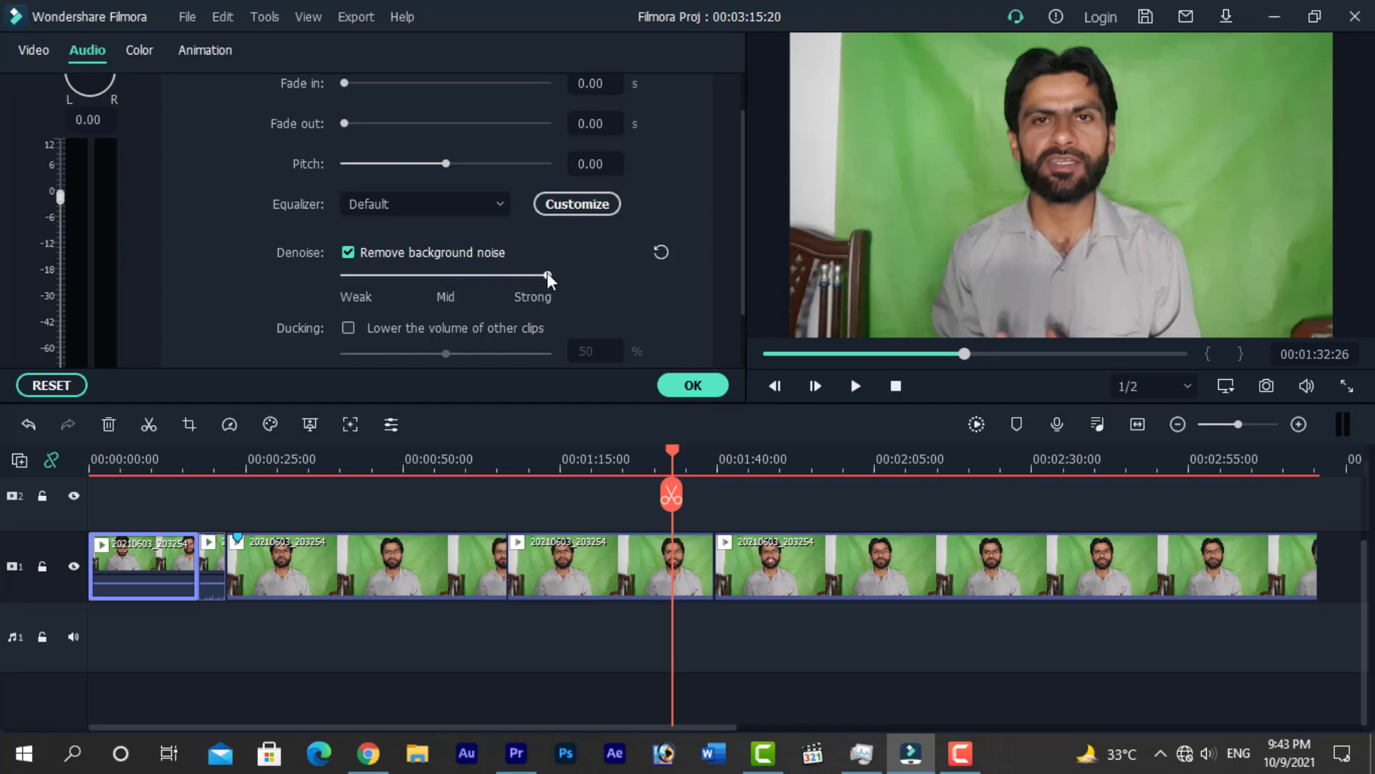
left_click_drag(547, 274, 366, 276)
left_click_drag(745, 235, 736, 278)
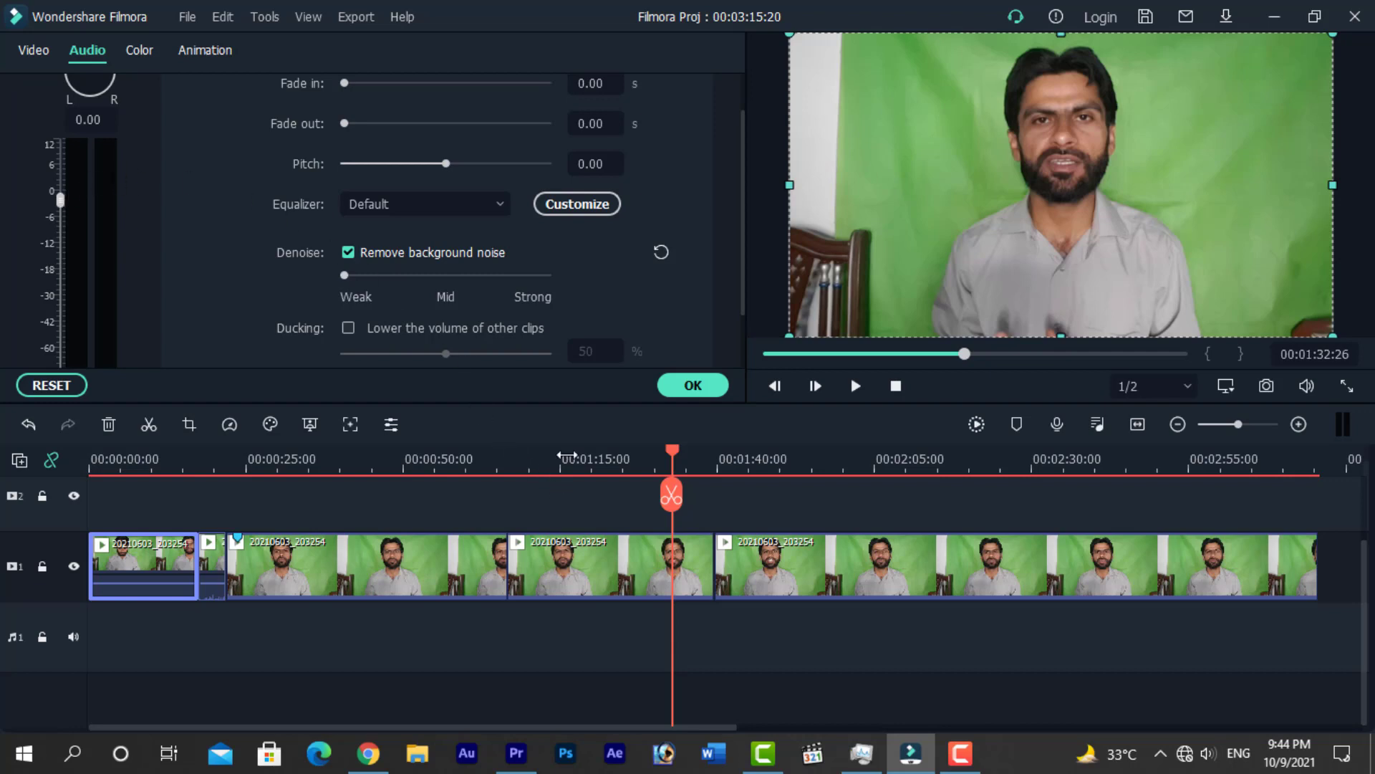
- Set the first clip's audio balance to 45 and browse the equalizer presets, leaving Default selected
left_click_drag(534, 17, 527, 33)
left_click(1154, 49)
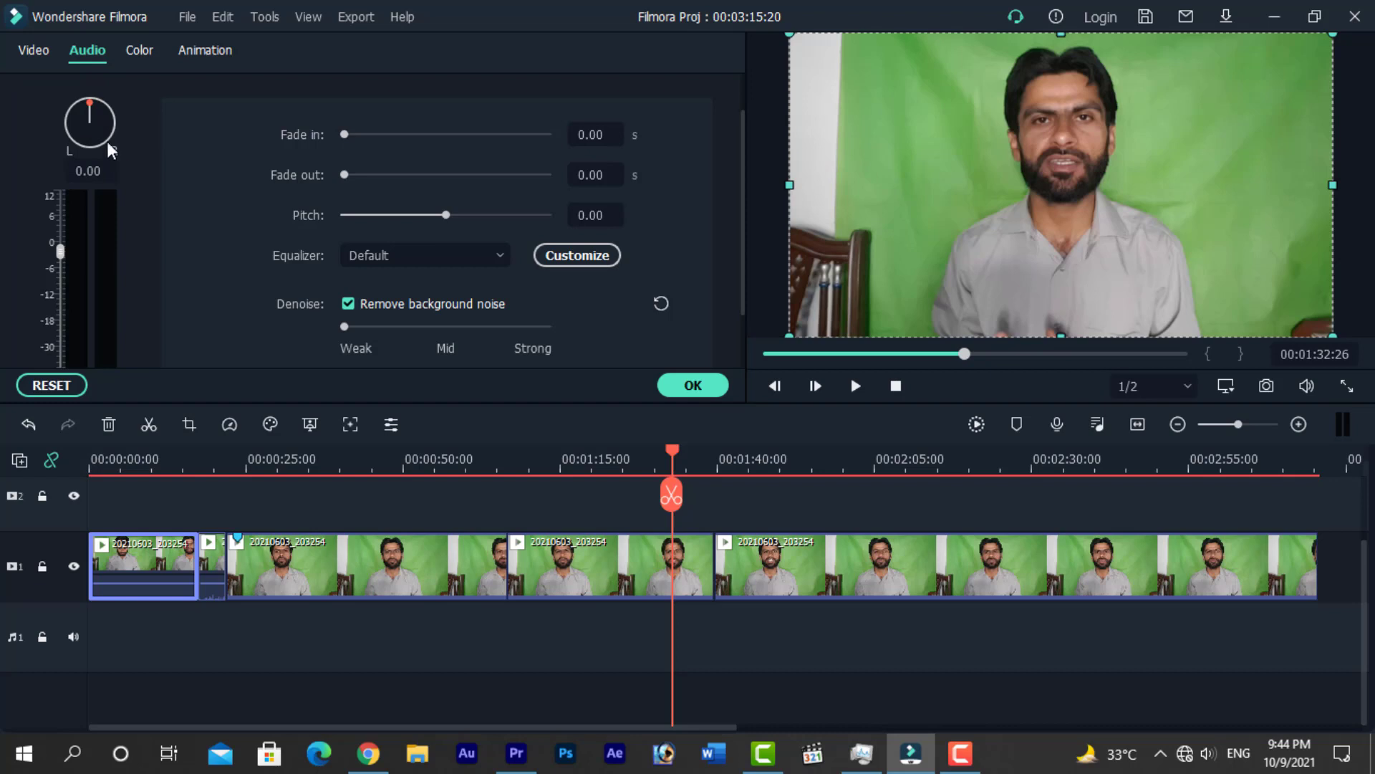
mouse_move(90, 103)
left_mouse_down()
mouse_move(105, 117)
mouse_move(82, 112)
mouse_move(108, 116)
left_mouse_up()
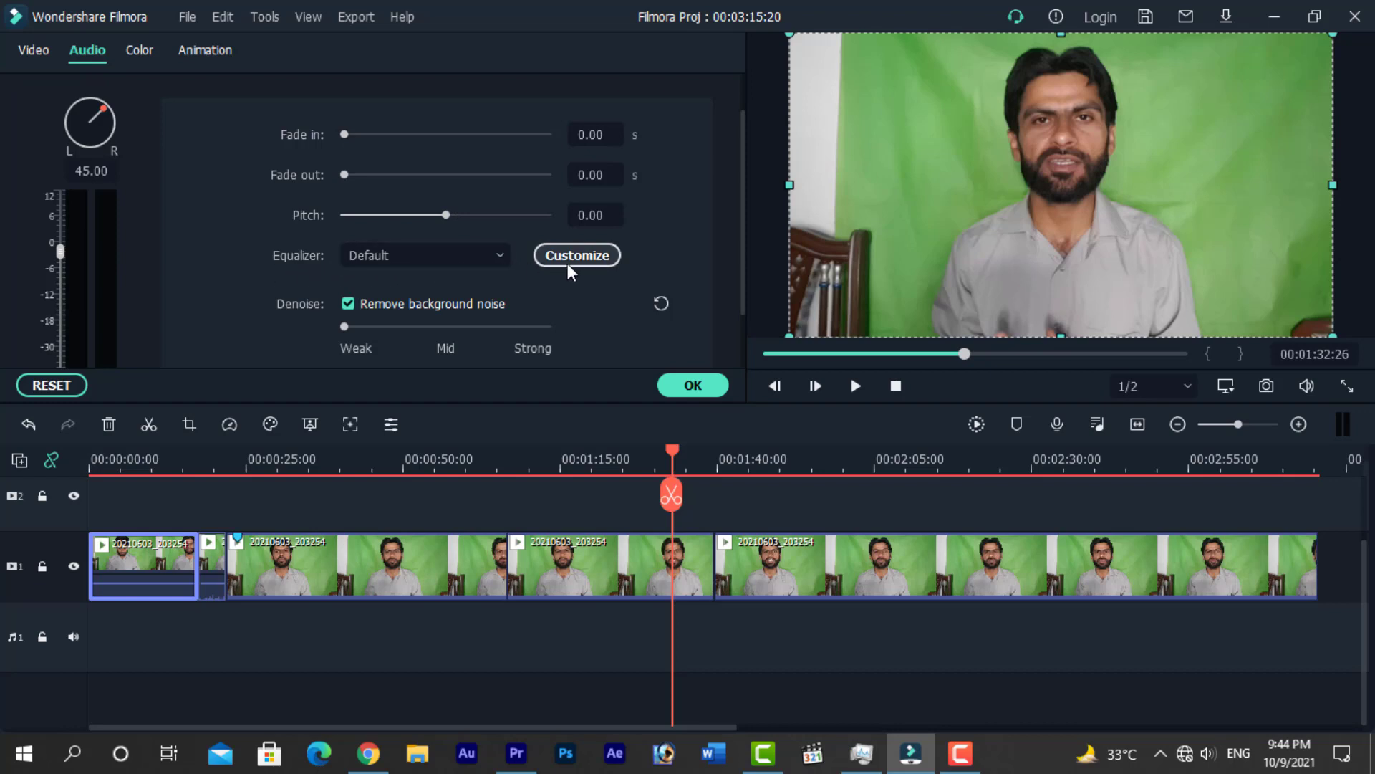
left_click(501, 258)
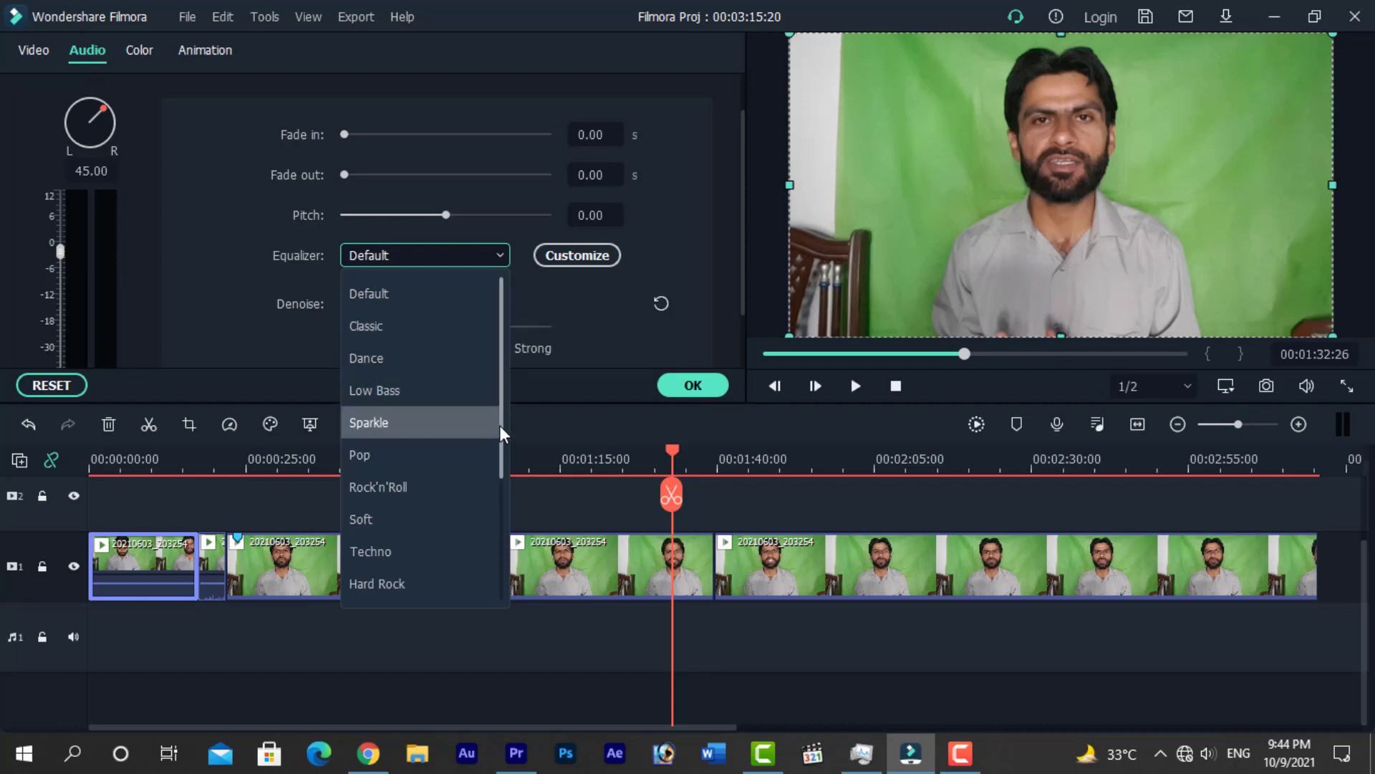
left_click_drag(500, 421, 501, 376)
left_click(211, 320)
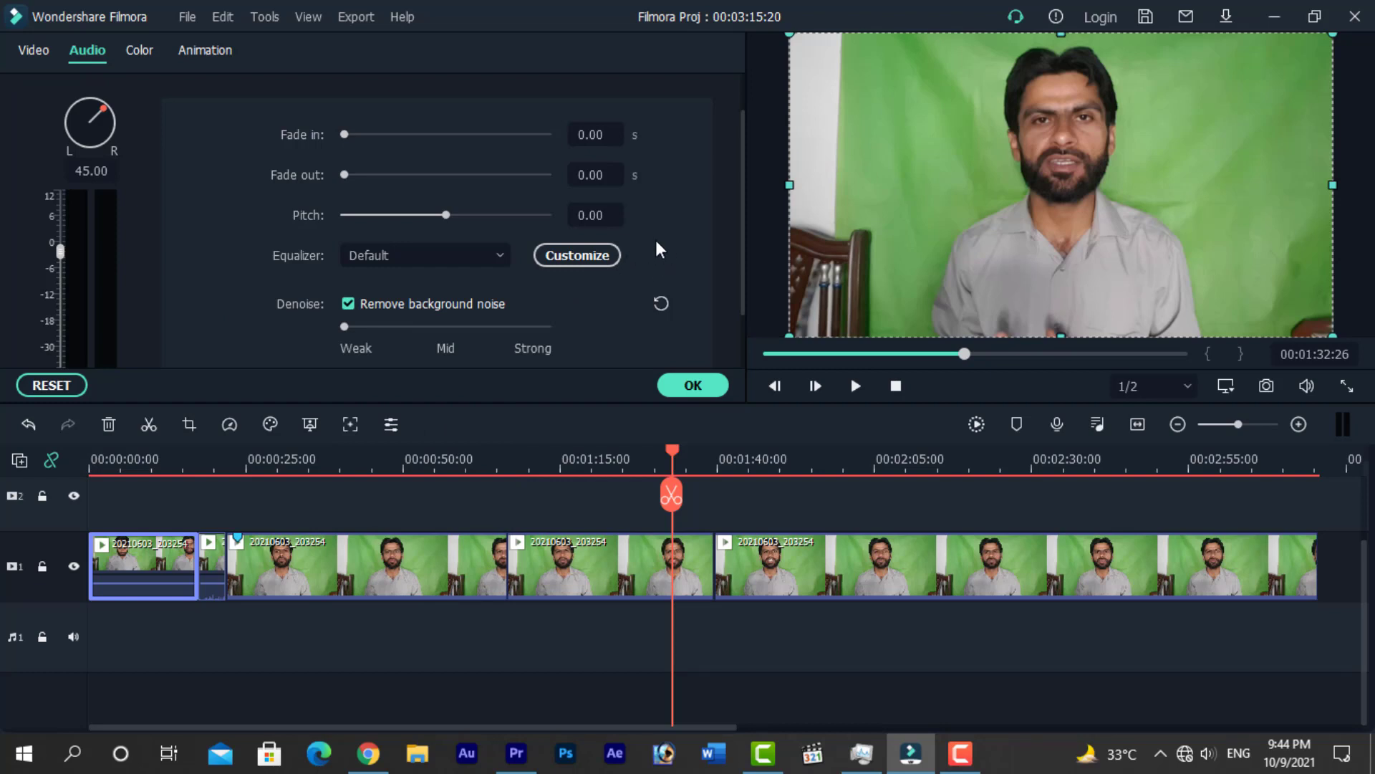
- Try a custom equalizer with 31 at 8.40, 63 at 10.50, 125 at -7.80, 250 at 8.40, 500 at 9.60 and 1k at -12.00, then discard it
left_click(569, 256)
left_click_drag(639, 175, 299, 226)
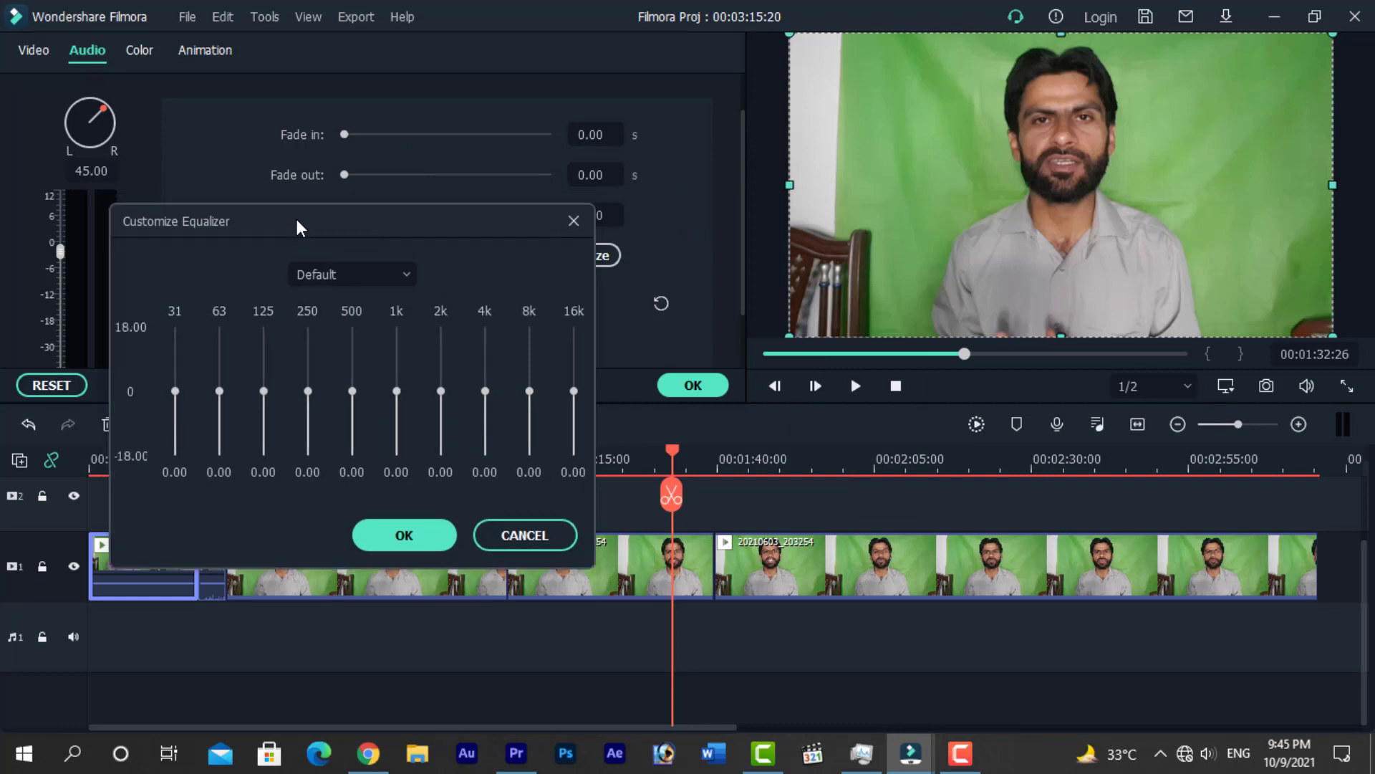
left_click_drag(176, 391, 265, 419)
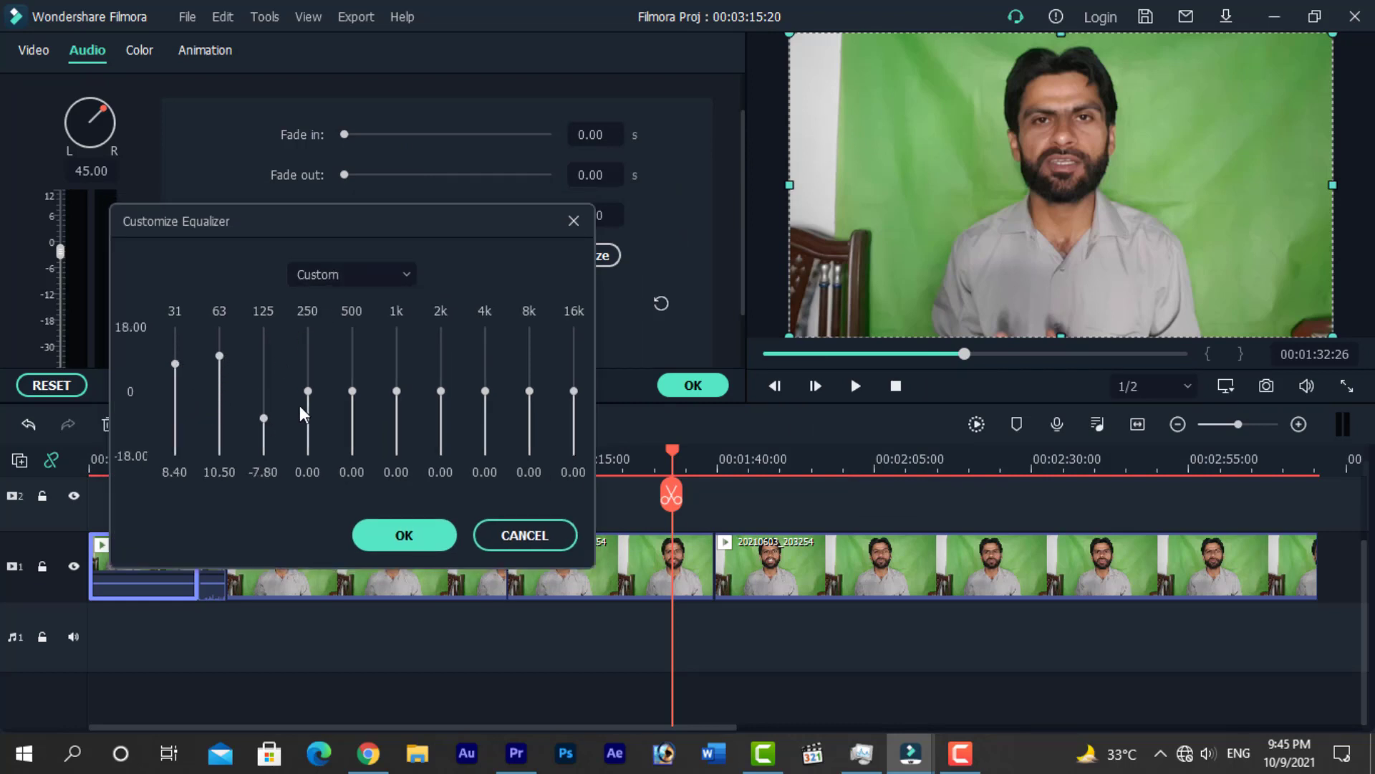
left_click_drag(358, 390, 415, 432)
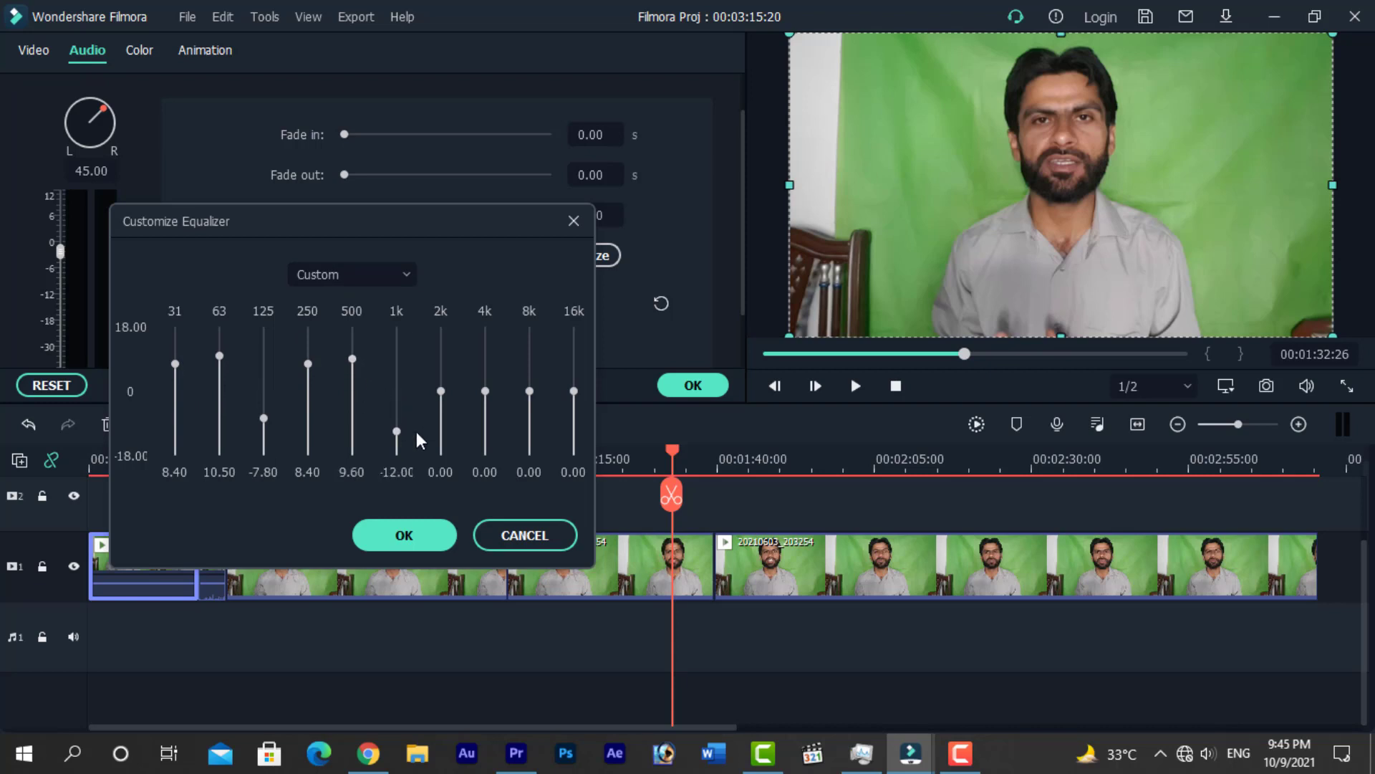
left_click(573, 222)
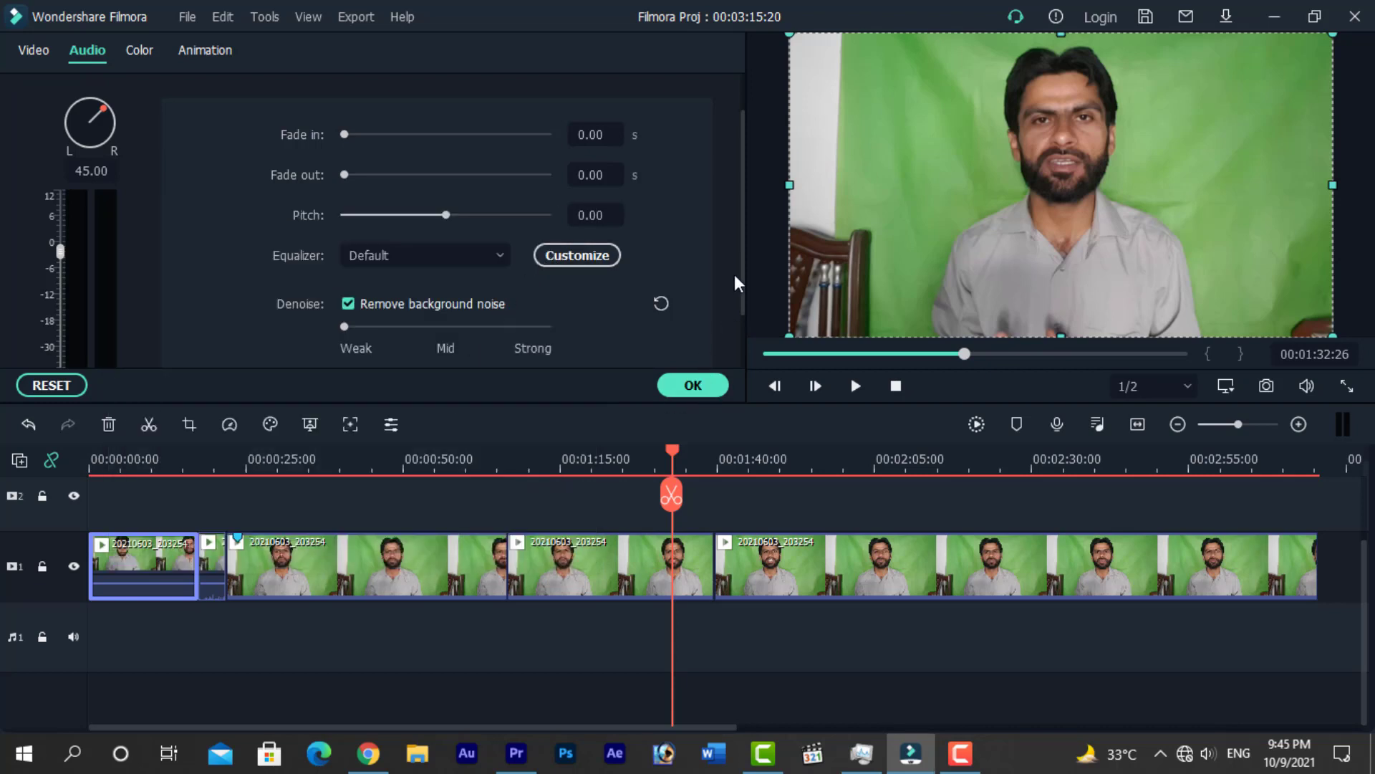
- Reset all of the first clip's audio settings to their defaults and confirm the audio adjustments
left_click_drag(735, 275, 737, 349)
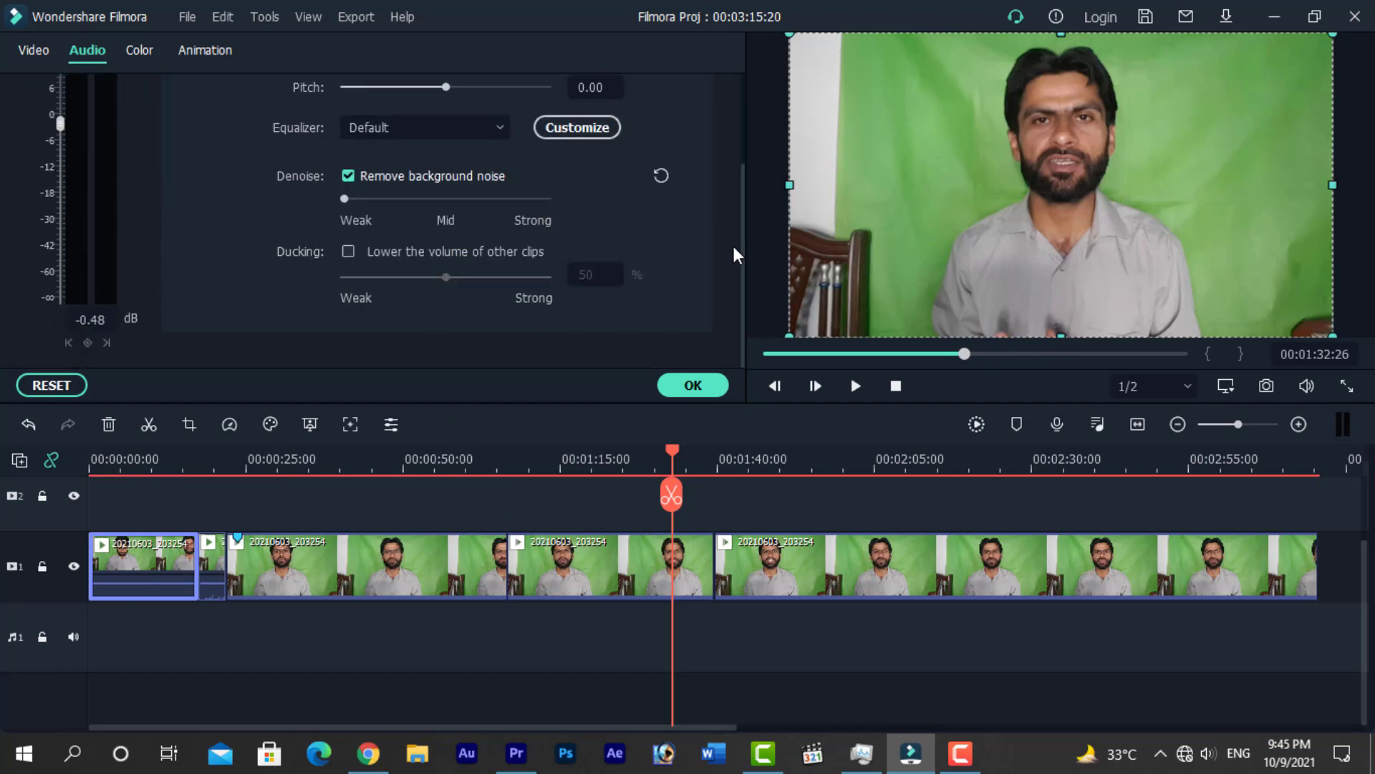
left_click_drag(743, 252, 746, 164)
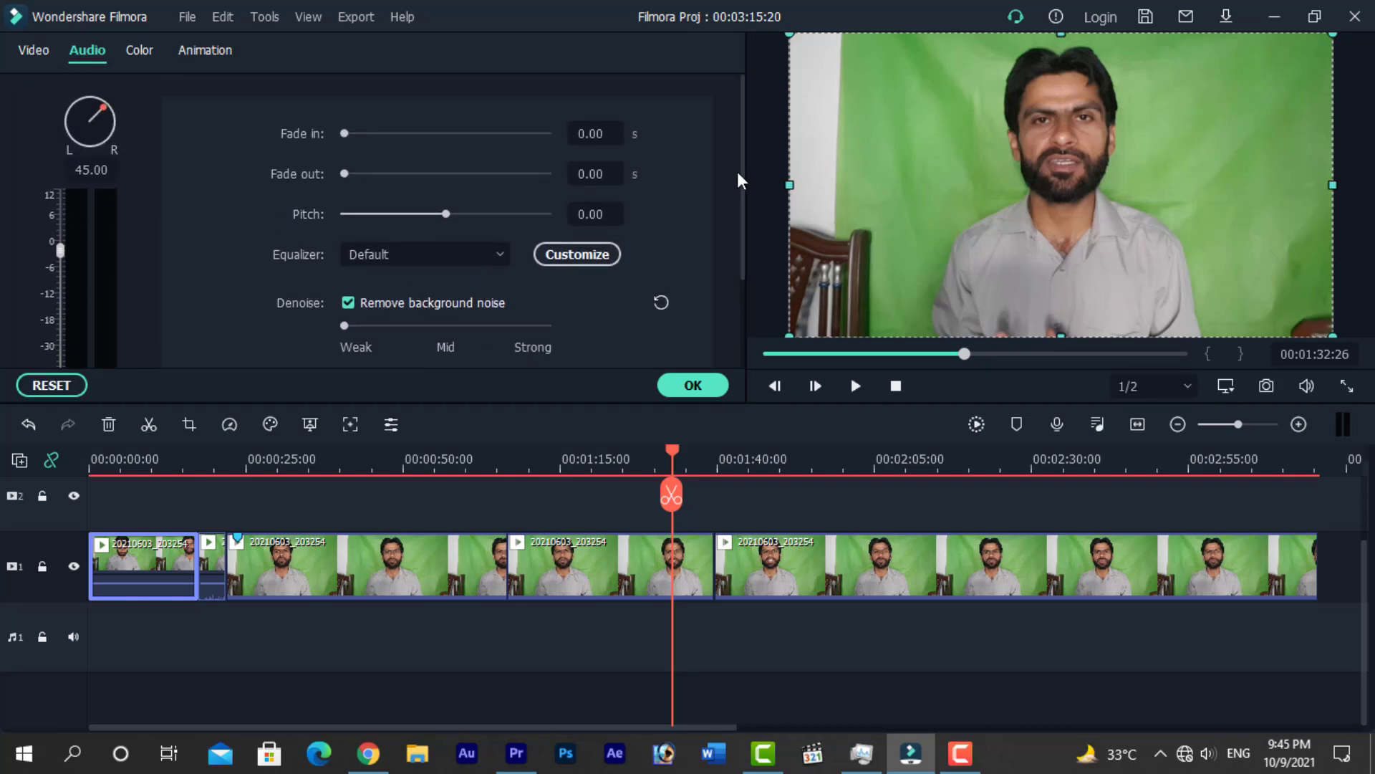
left_click(44, 384)
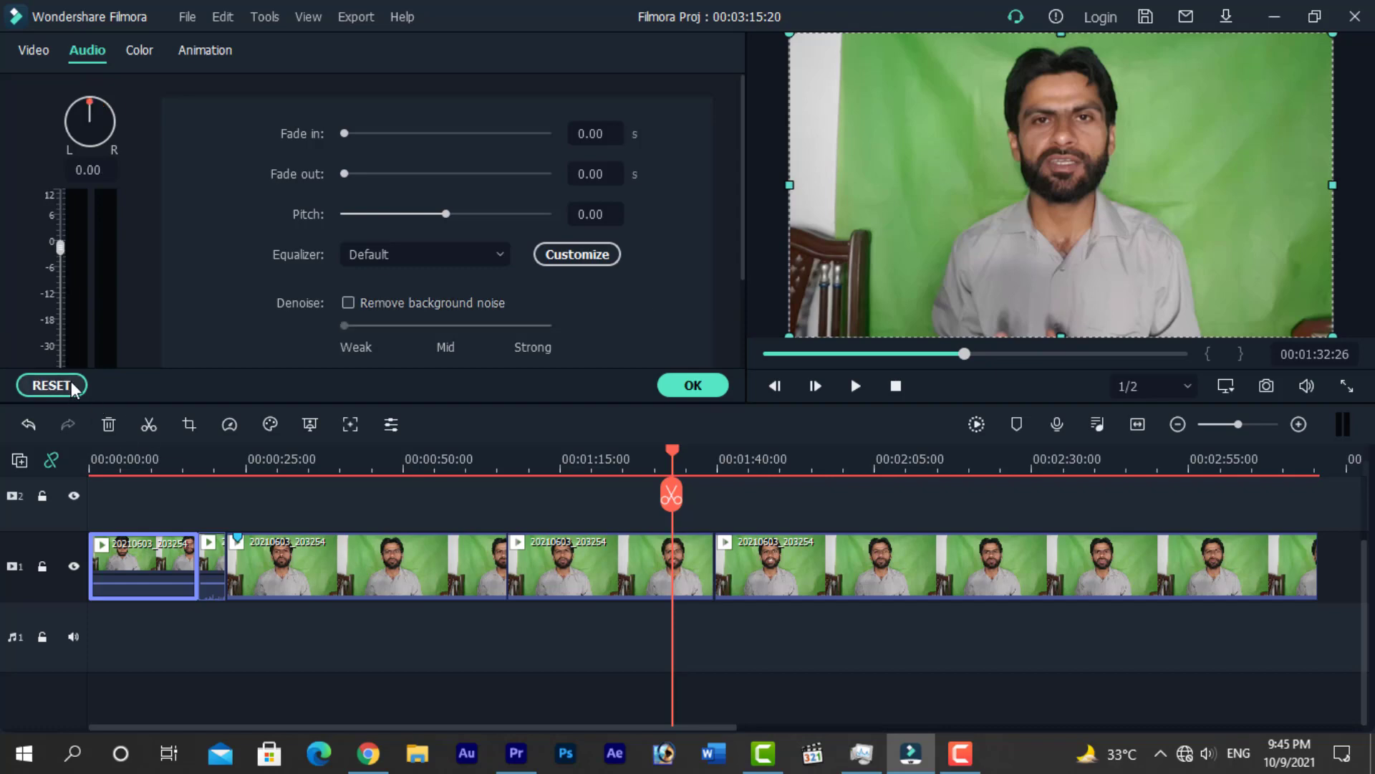
left_click(693, 386)
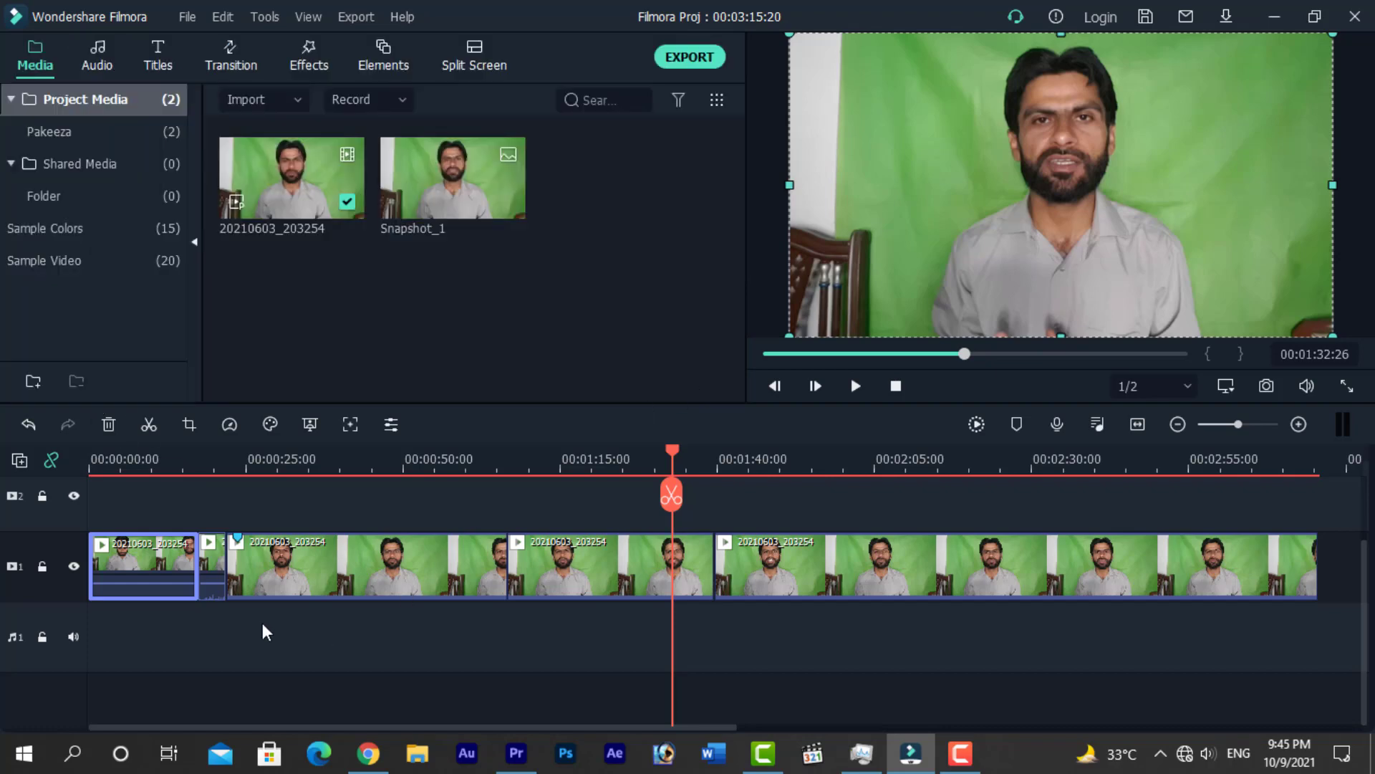
- Delete the first clip with its embedded audio from the timeline and undo the deletion
right_click(165, 566)
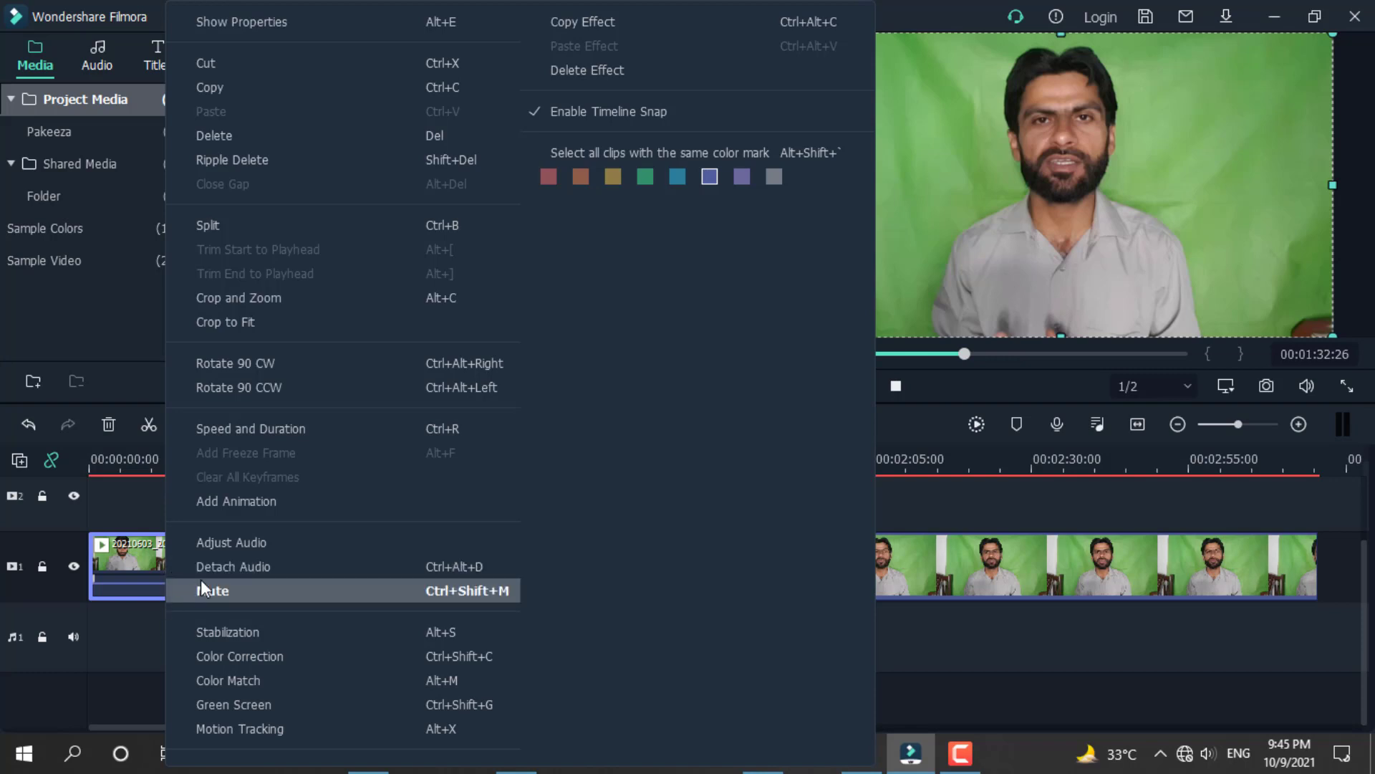
left_click(892, 630)
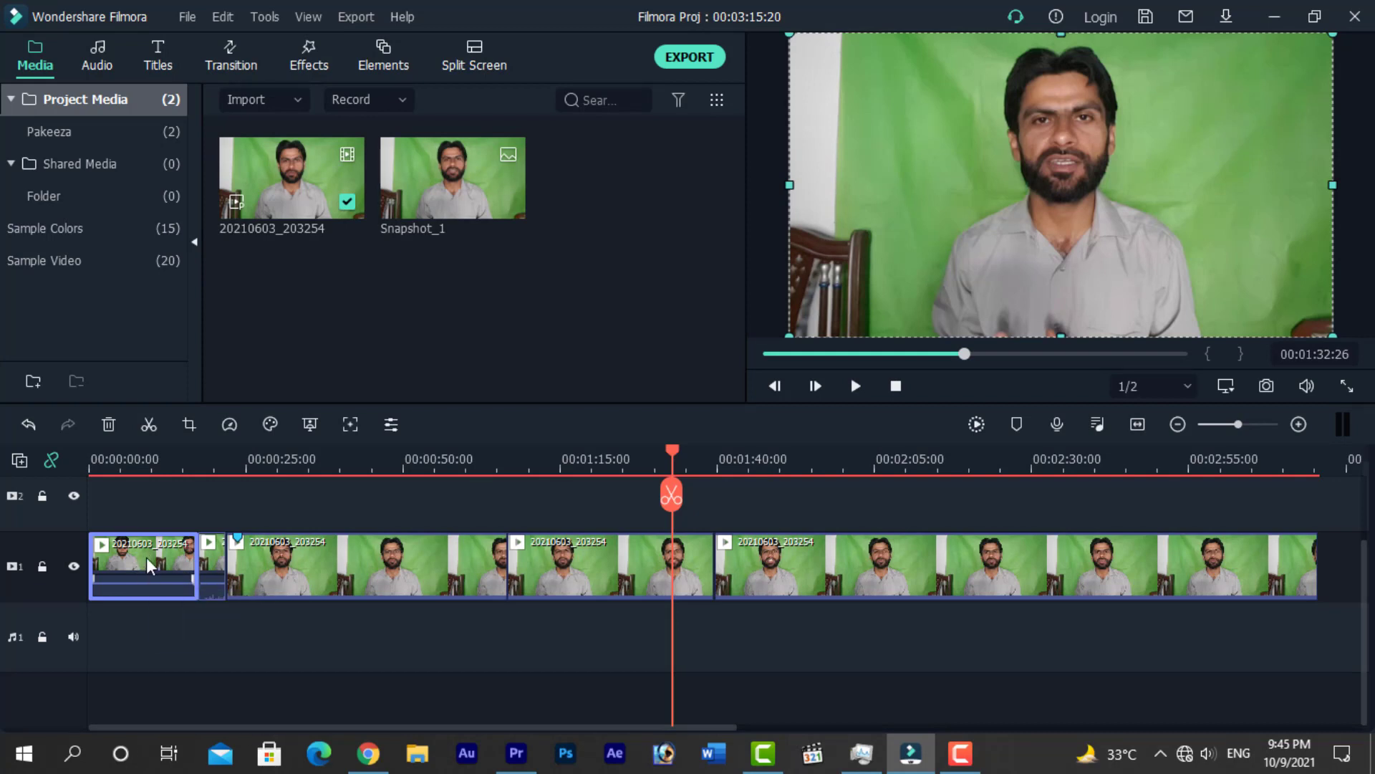
key("Delete")
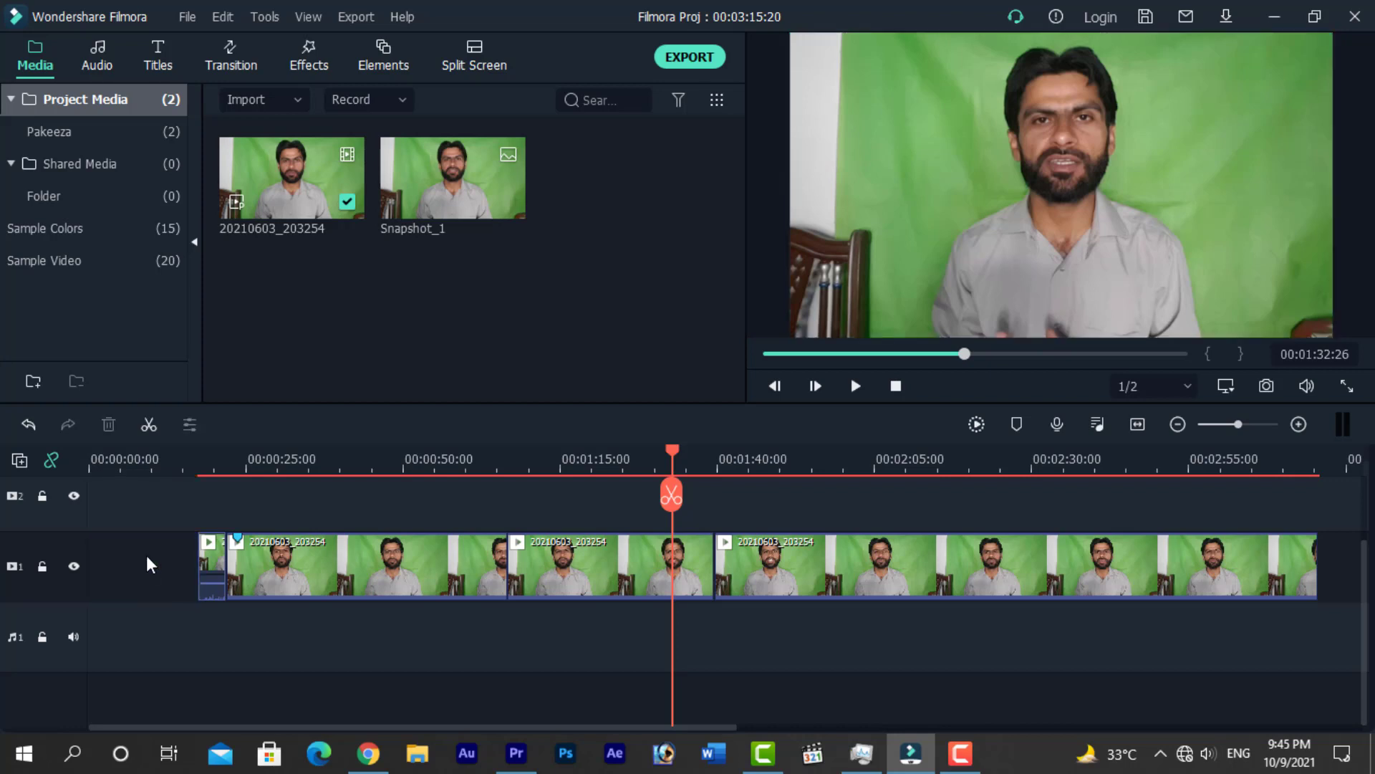
key("ctrl+z")
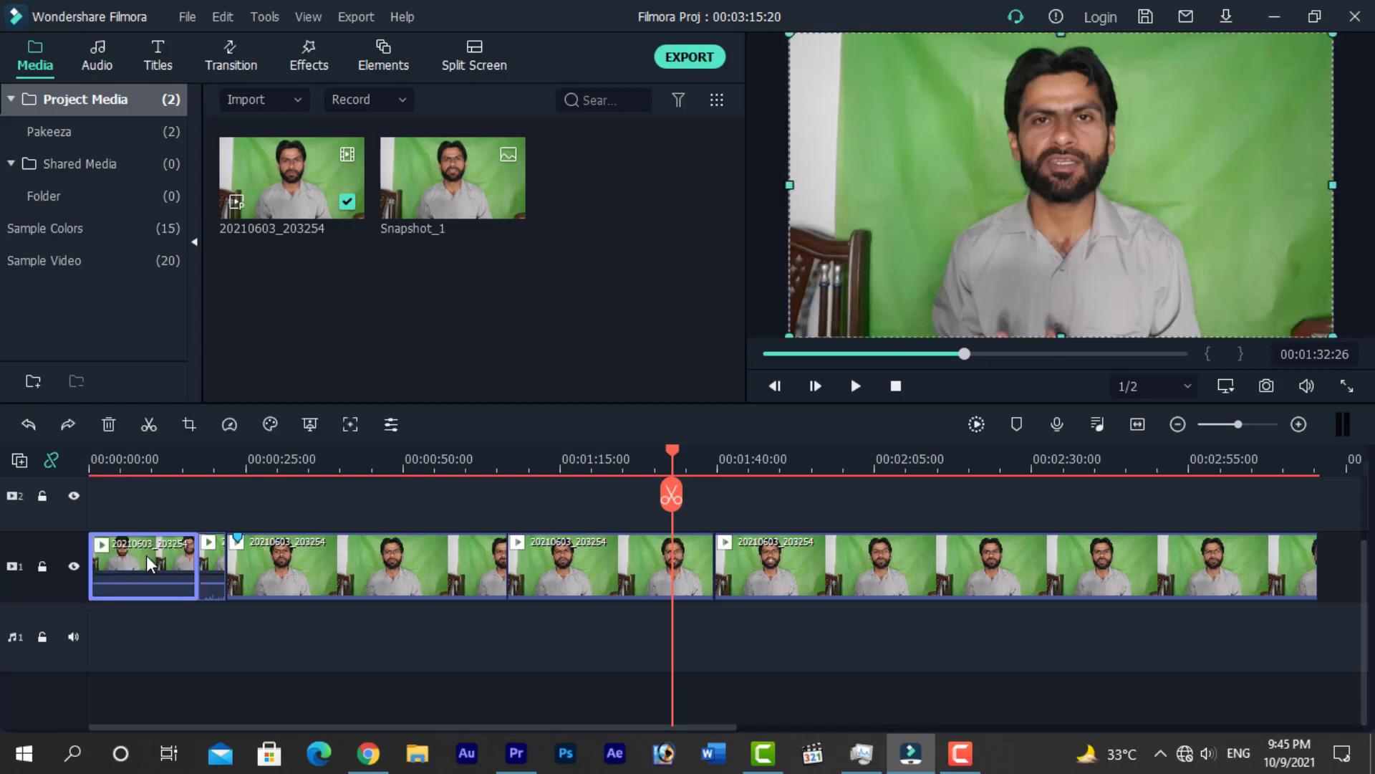
- Detach the audio of the first clip onto the audio track and clear the selection
right_click(146, 556)
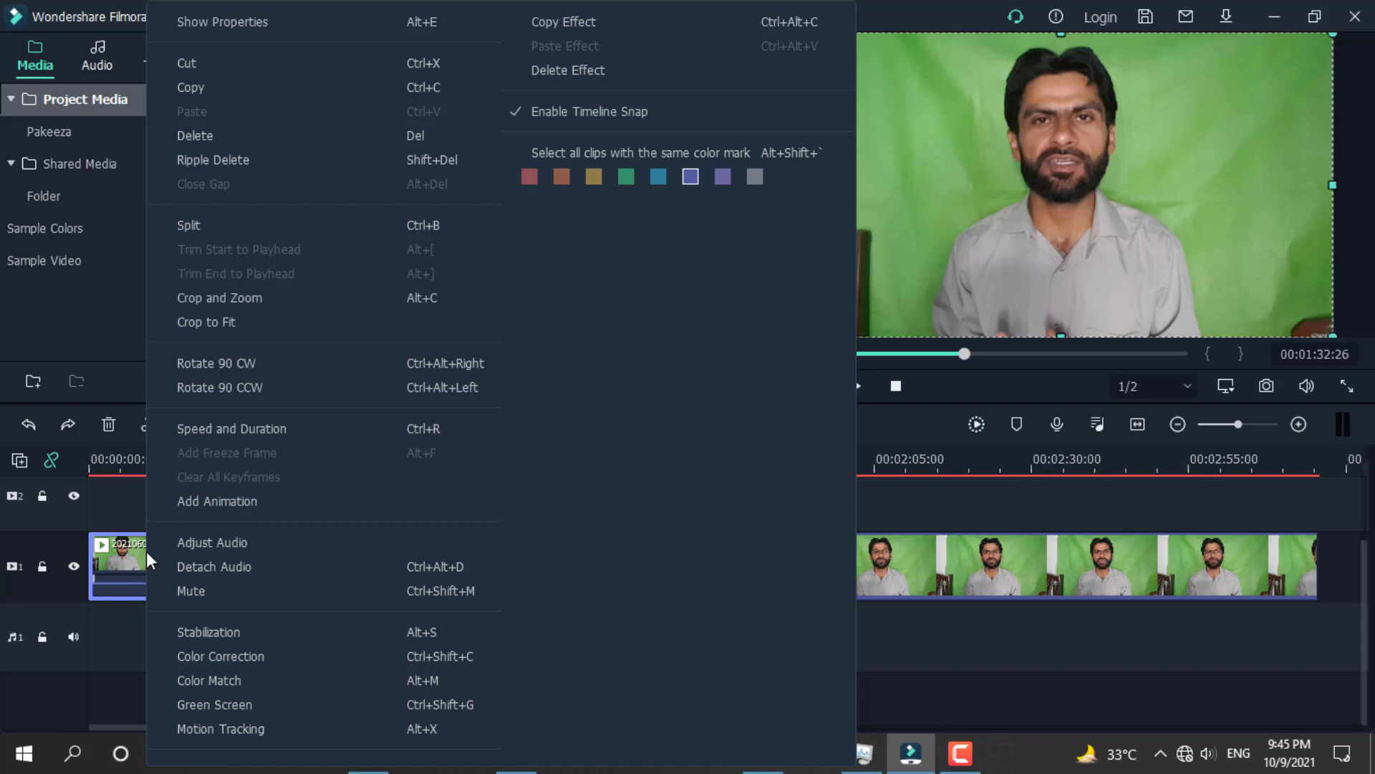
left_click(230, 566)
left_click(278, 637)
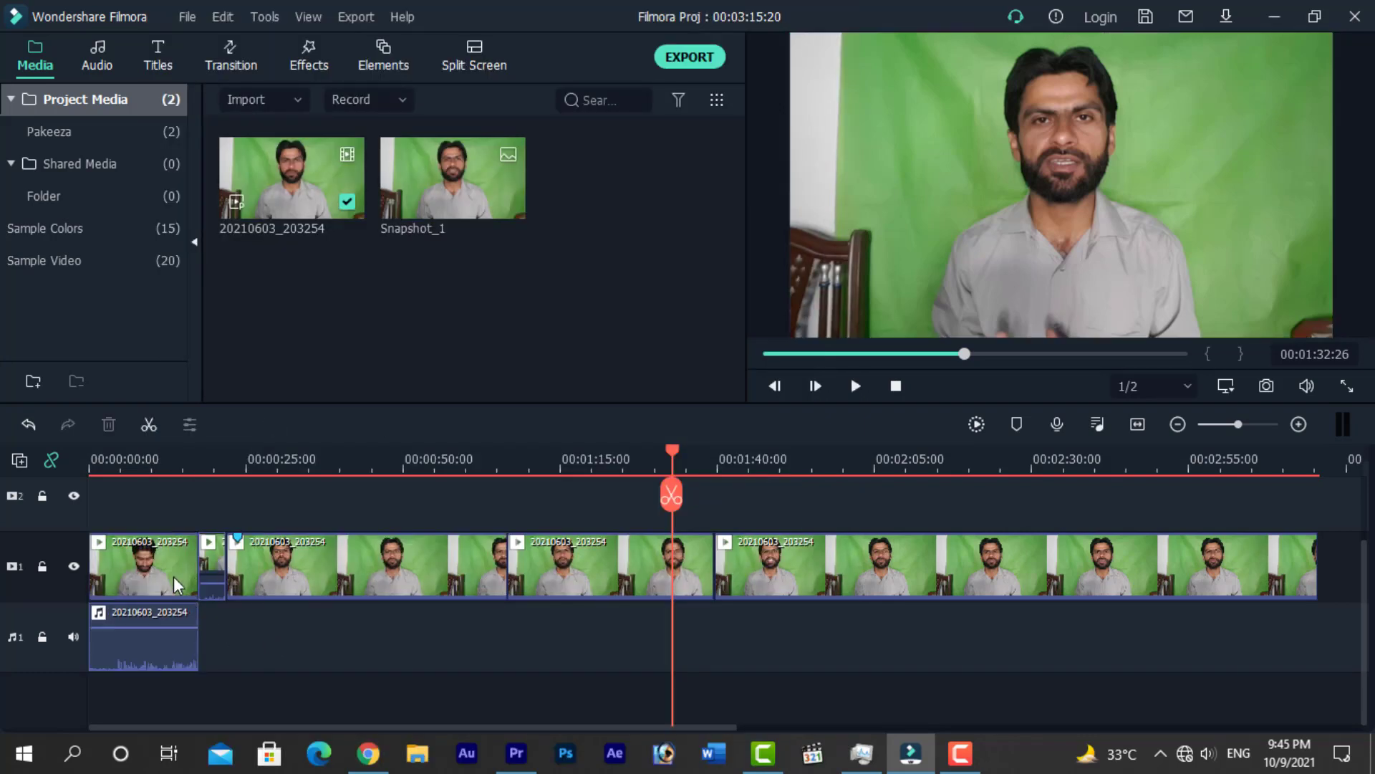
- Delete only the first clip's video, leaving its detached audio in place, and undo the deletion
left_click(162, 561)
key("Delete")
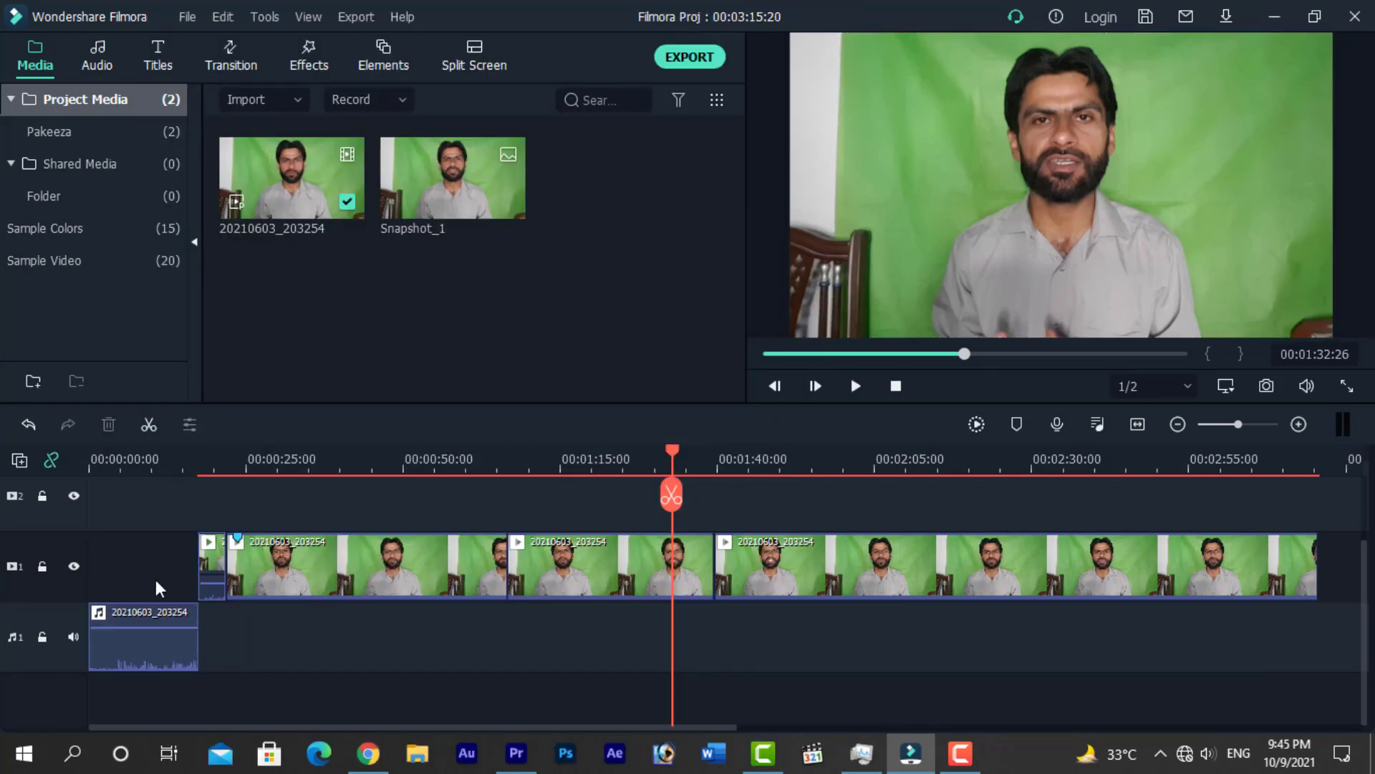
left_click(145, 637)
key("ctrl+z")
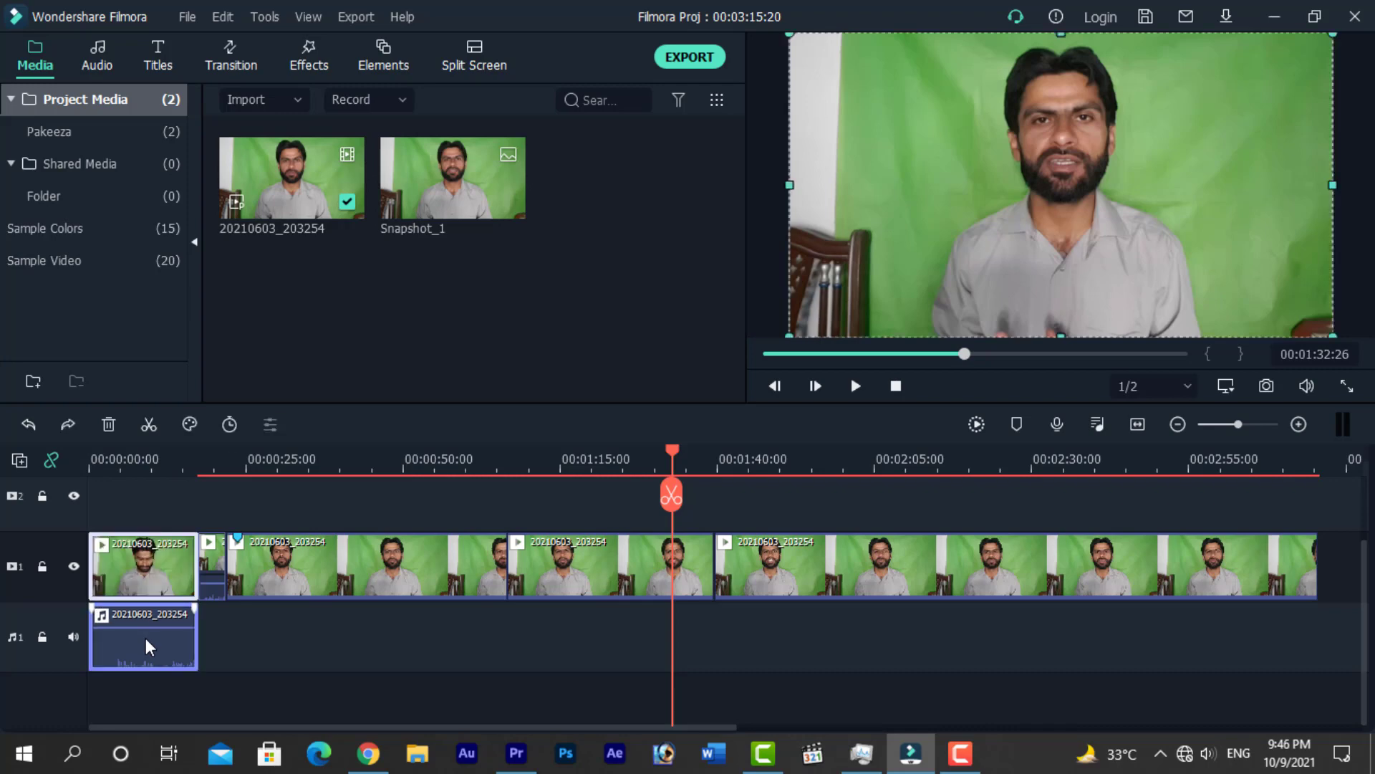
left_click(240, 628)
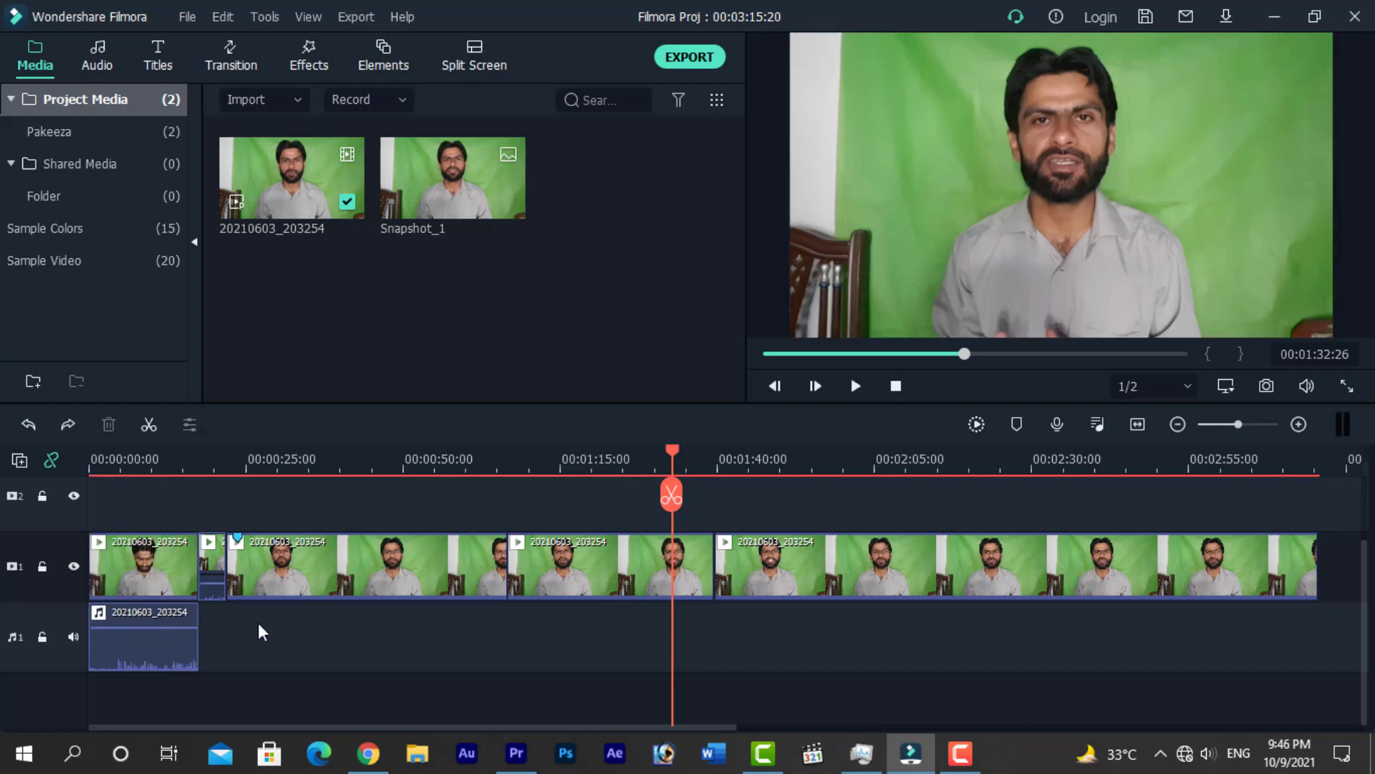
- Mute the detached audio clip beneath the first video clip
right_click(161, 559)
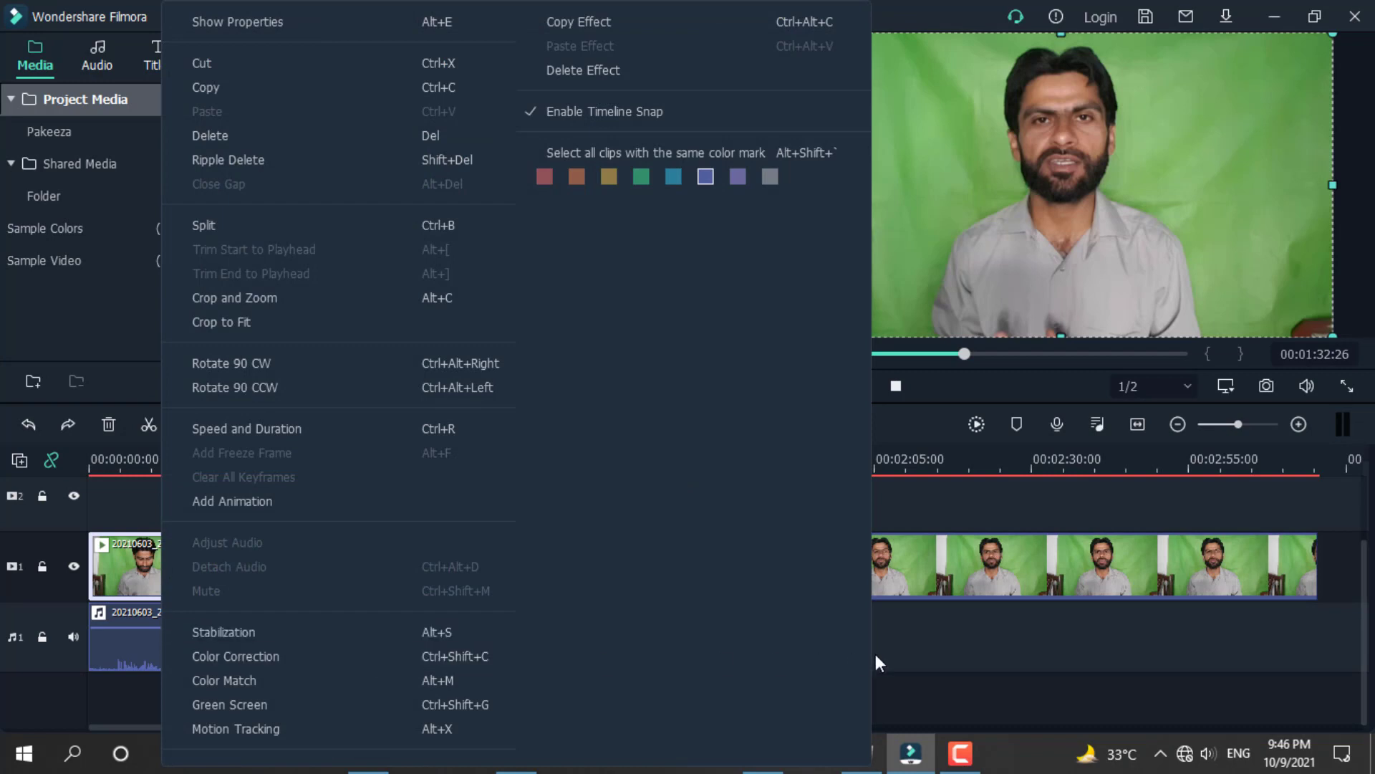
left_click(843, 648)
right_click(140, 645)
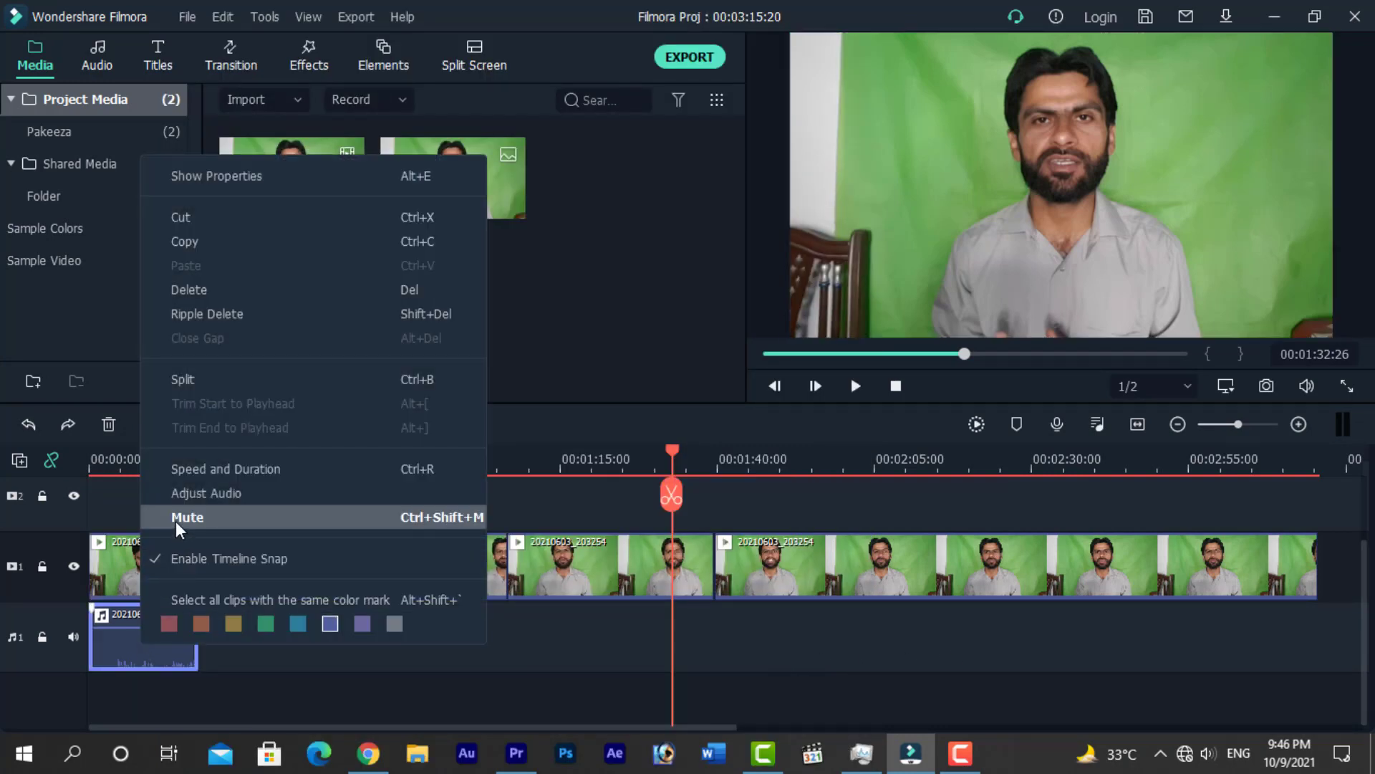
left_click(154, 641)
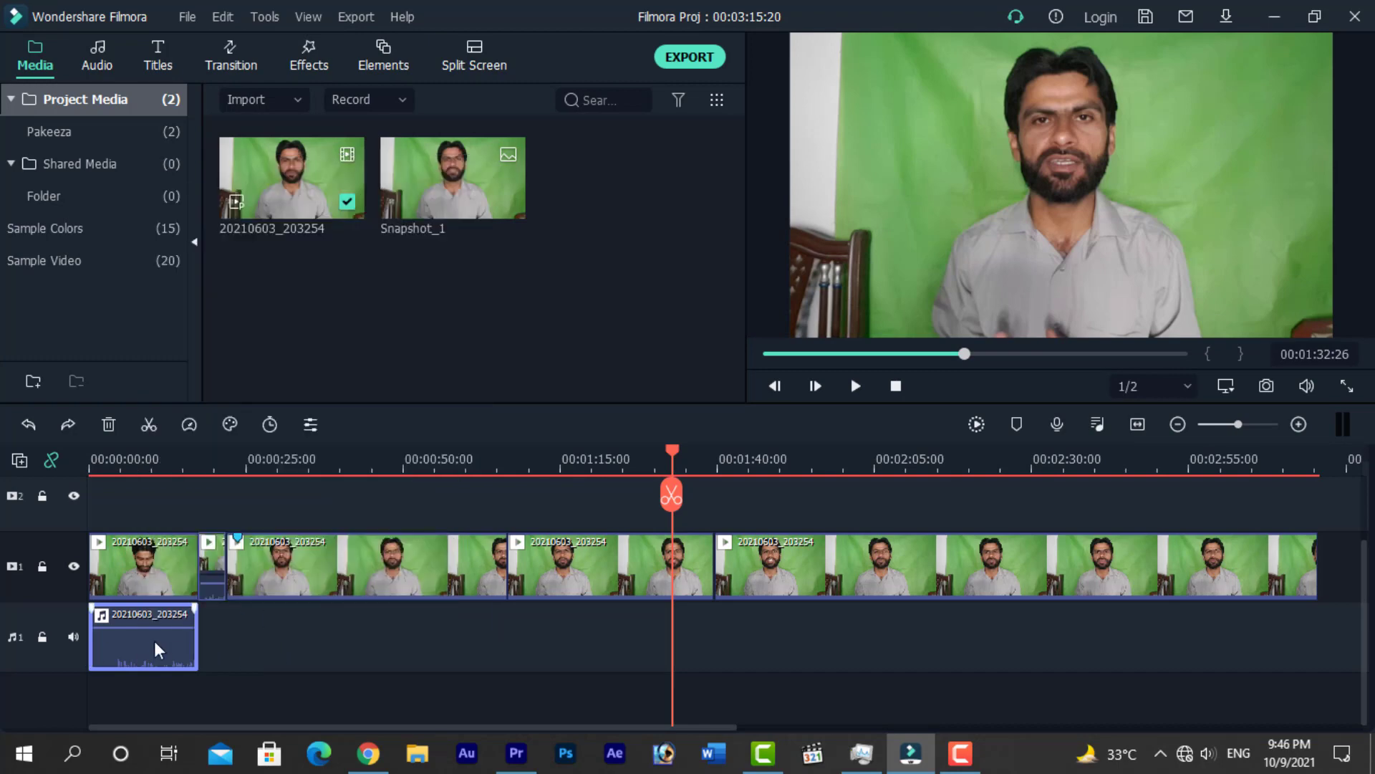
right_click(139, 644)
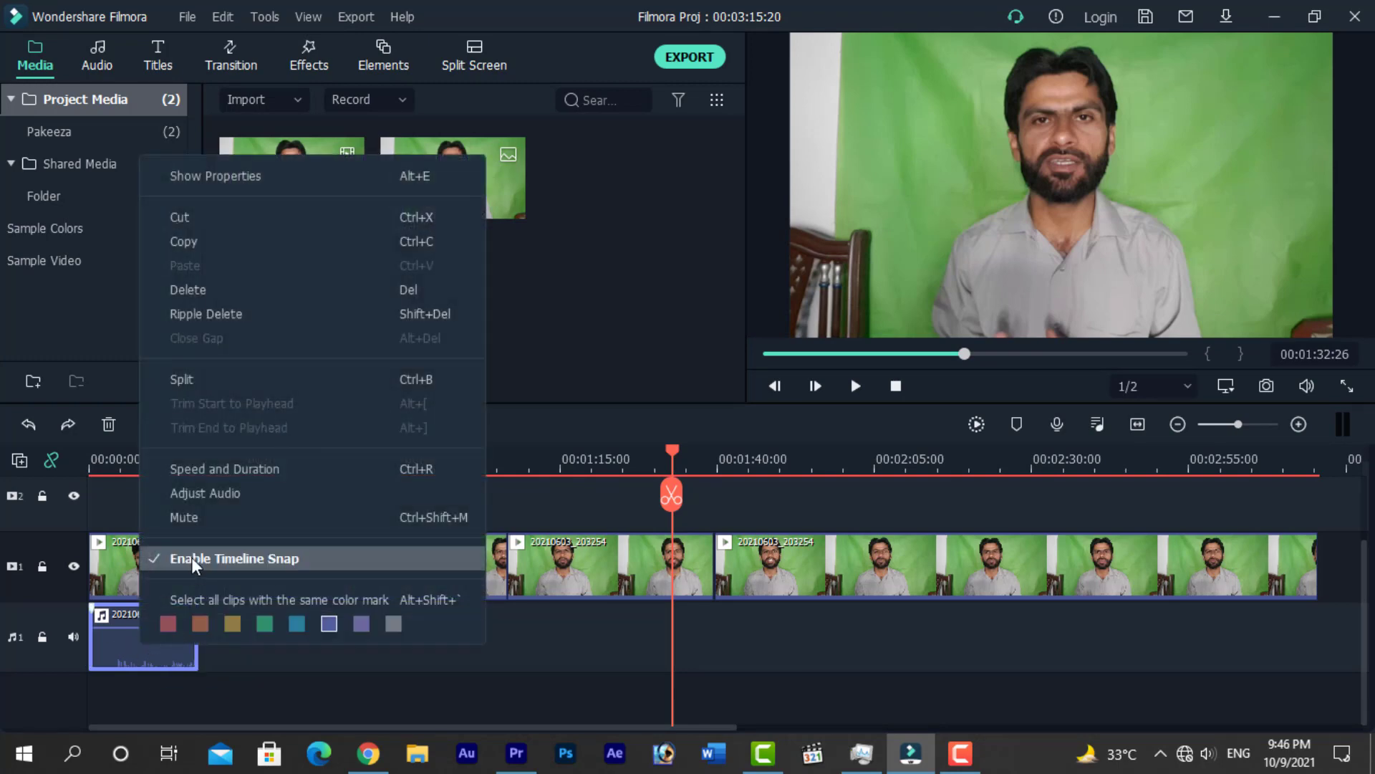
left_click(195, 522)
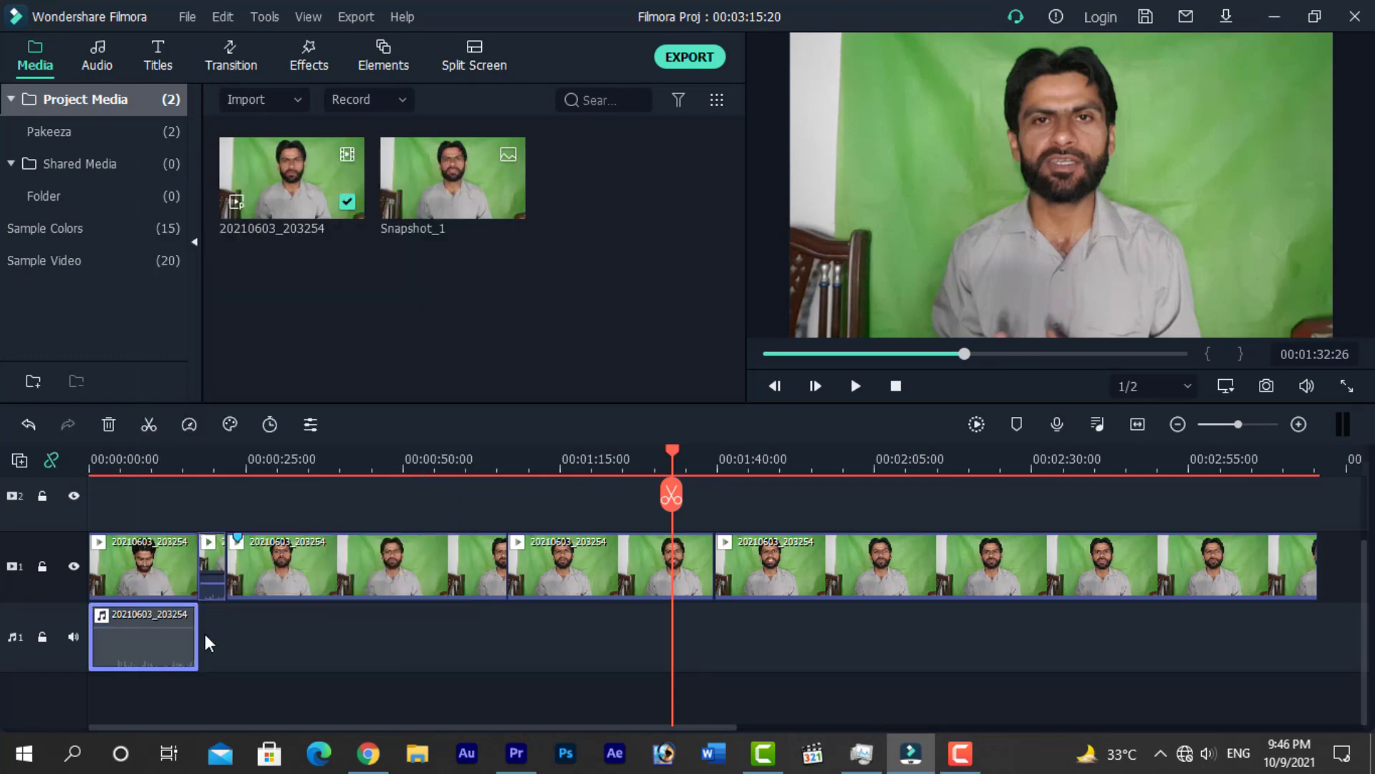
- Undo the mute on the detached audio clip, mute the whole audio track, and undo that mute too
key("ctrl+z")
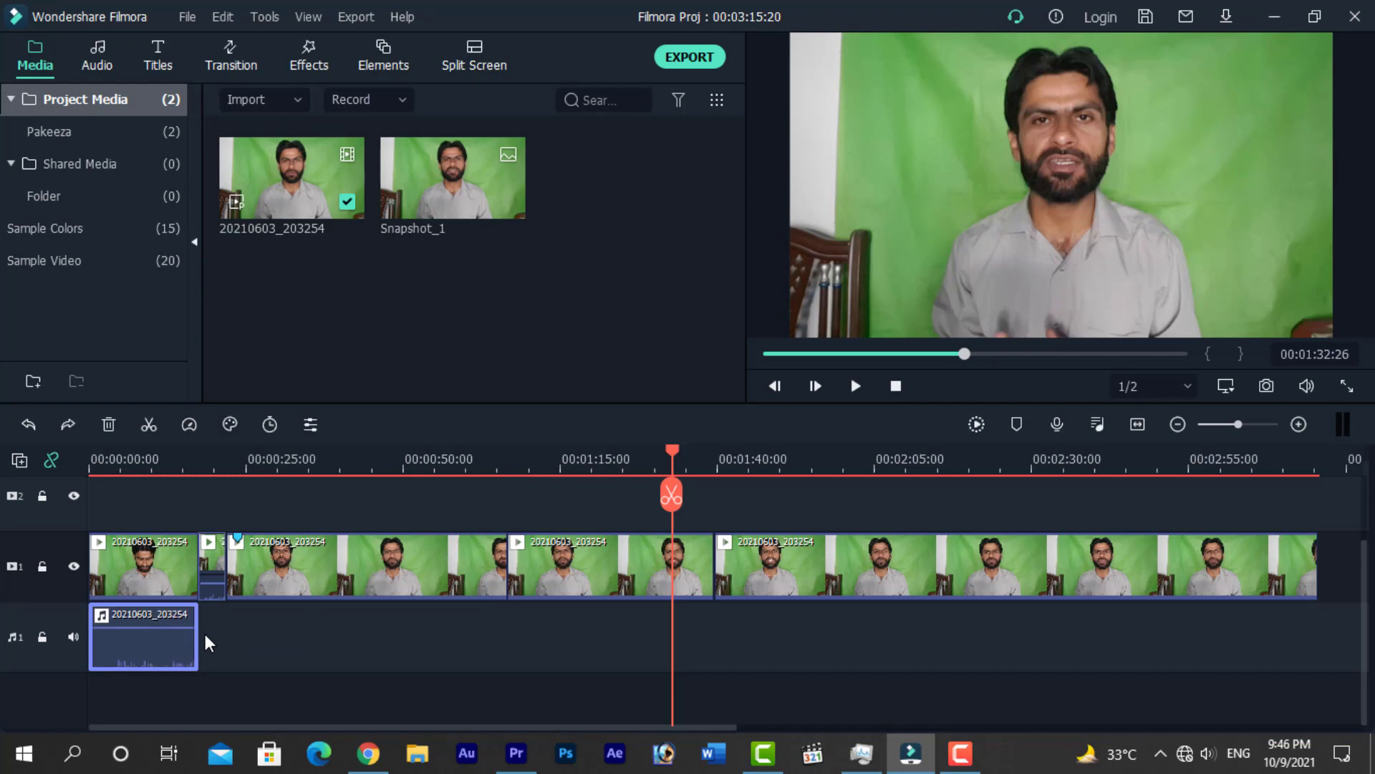
left_click(73, 636)
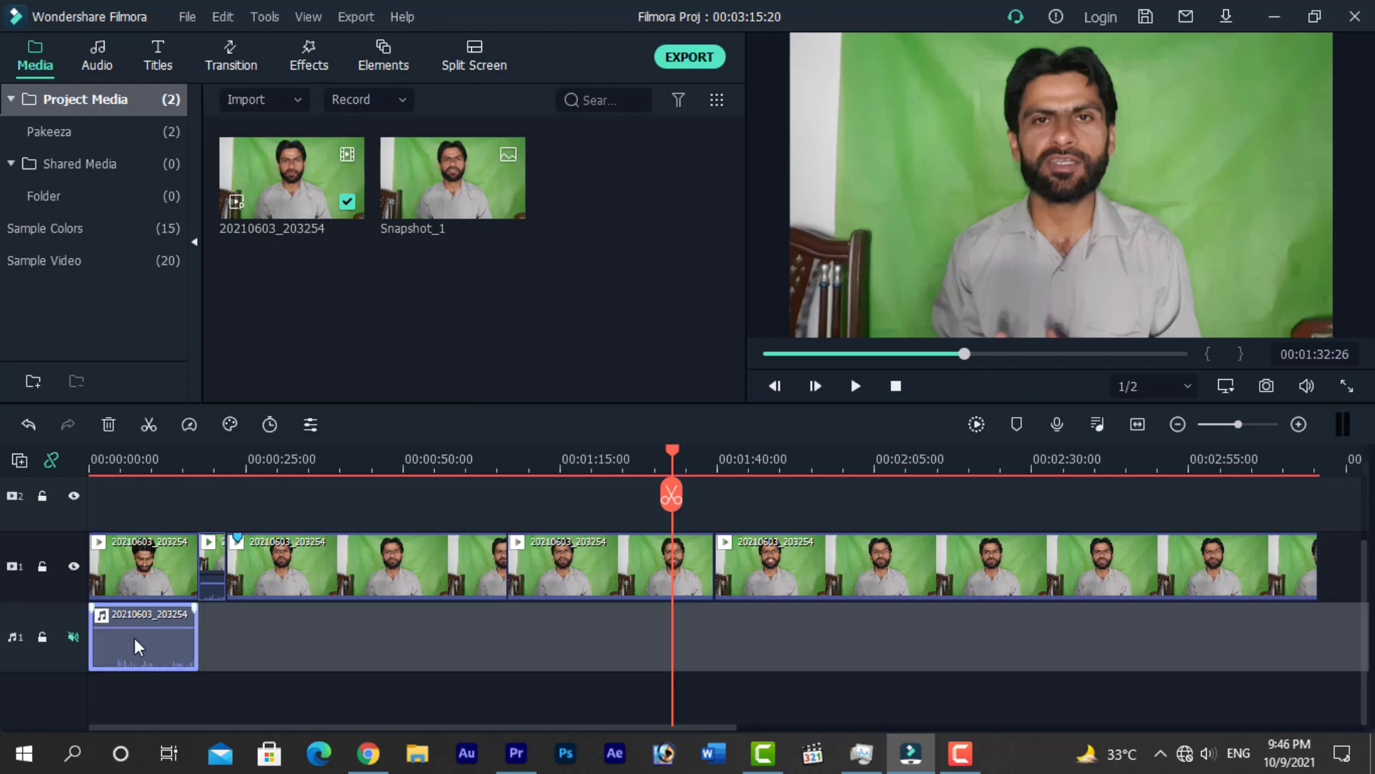
key("ctrl+z")
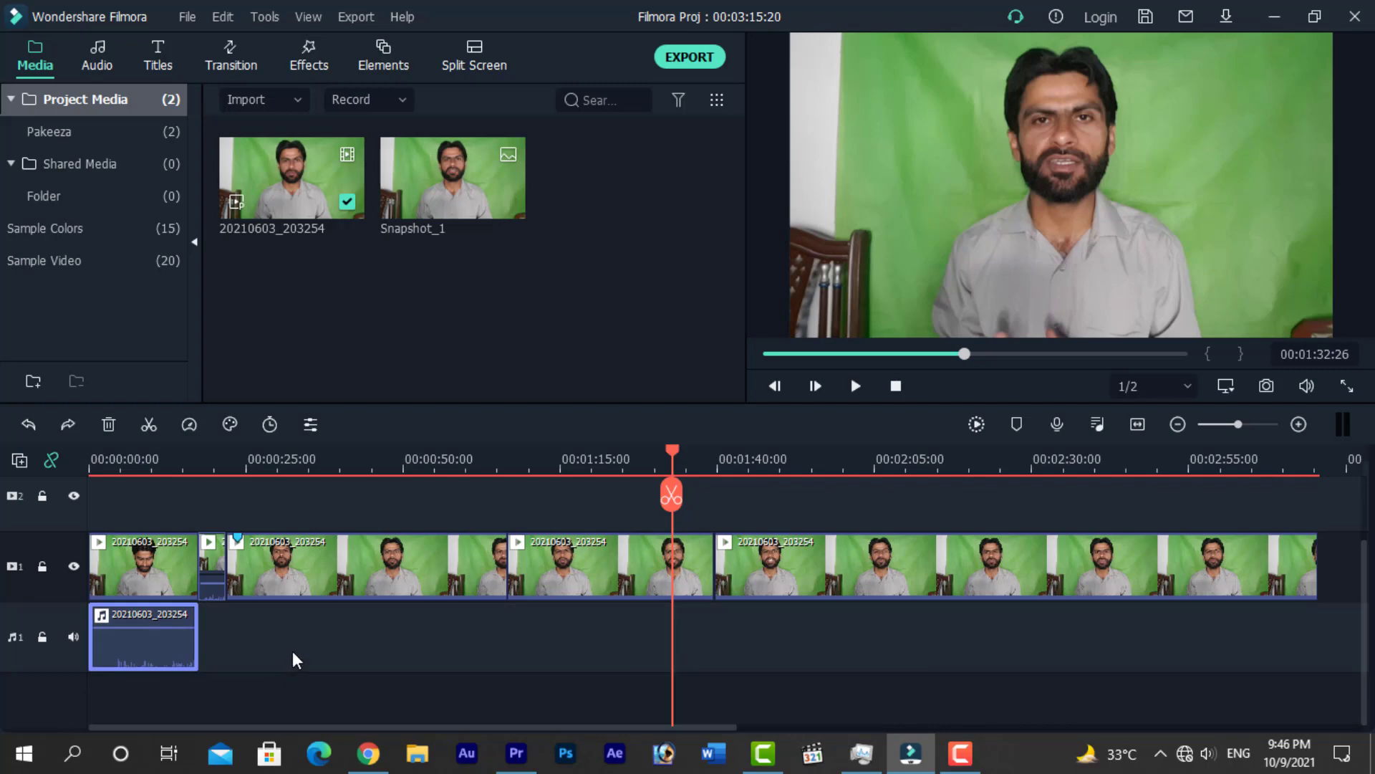
- Apply Stabilization to the fourth clip on the video track and confirm its settings
left_click(662, 563)
right_click(662, 563)
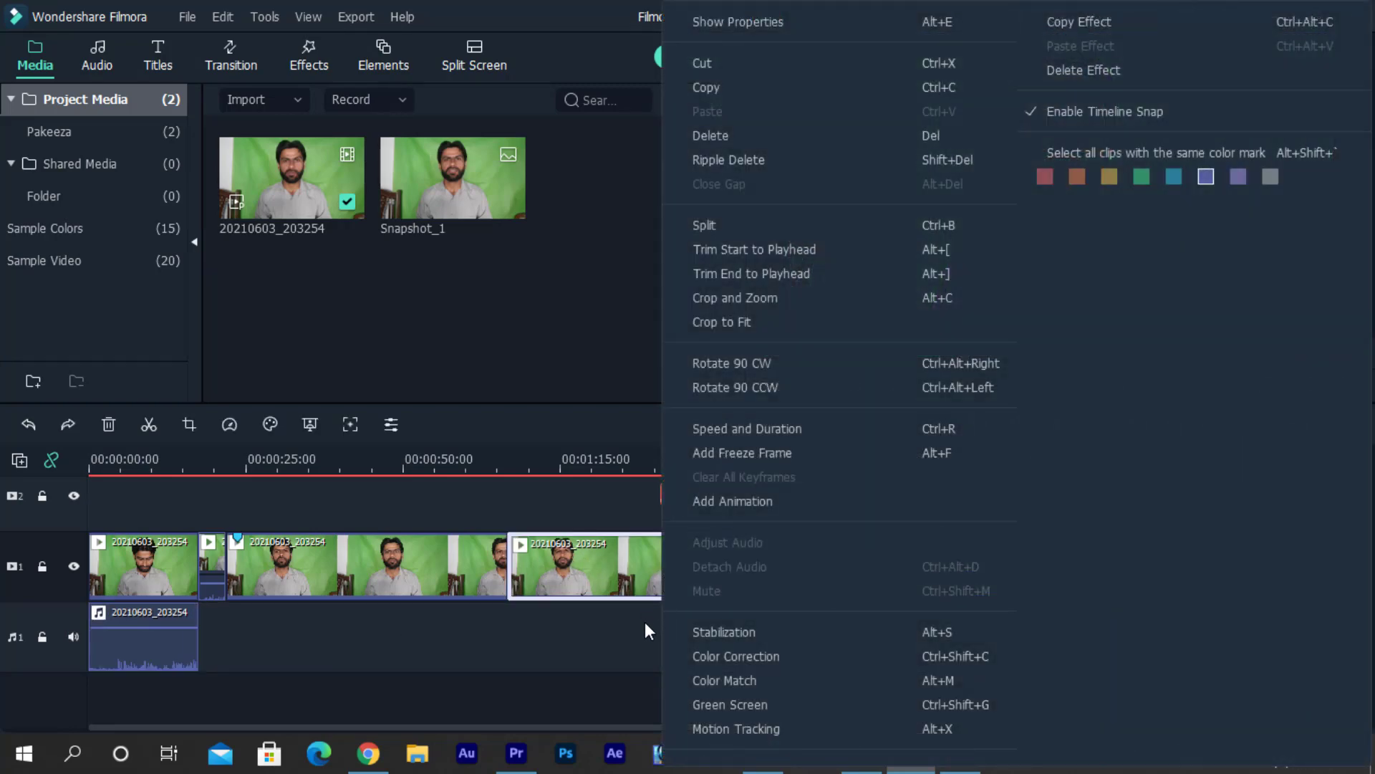
left_click(756, 633)
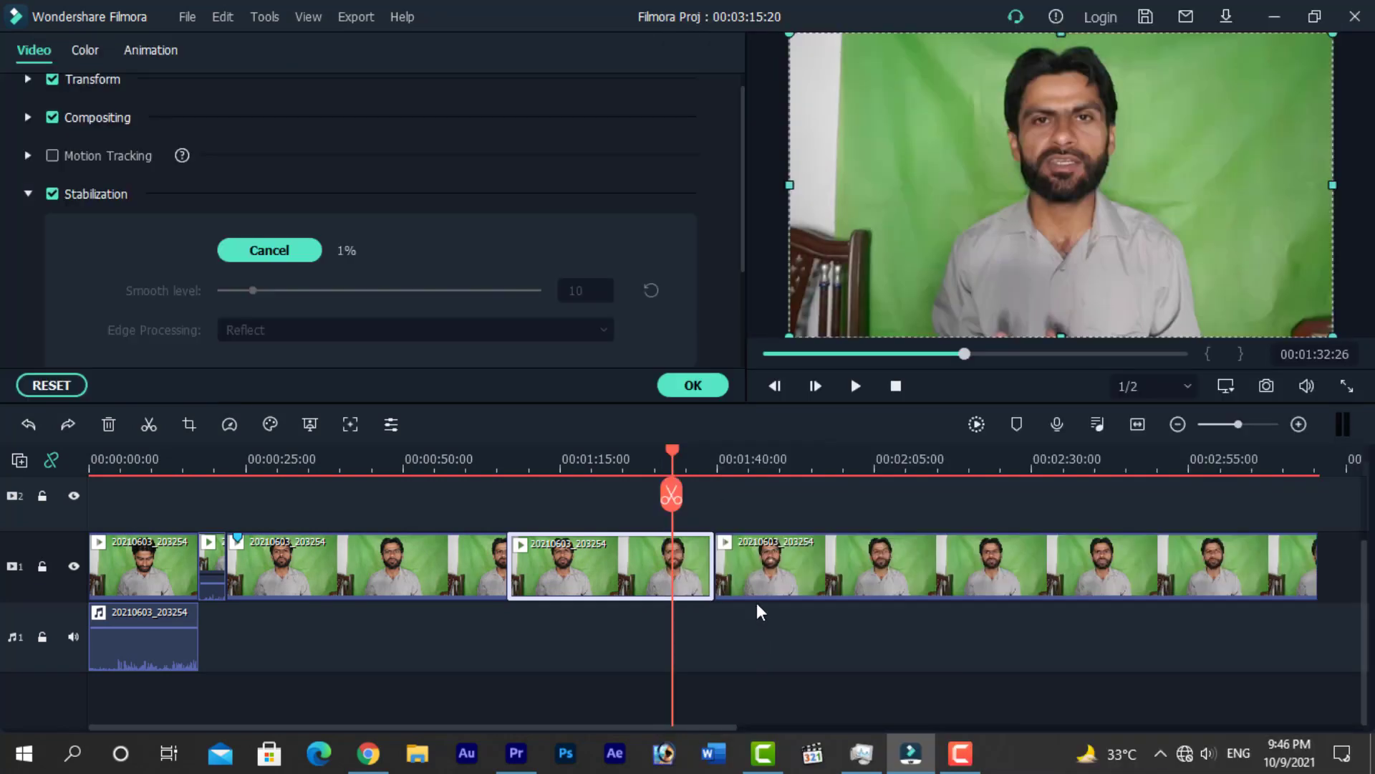
left_click_drag(743, 145, 741, 164)
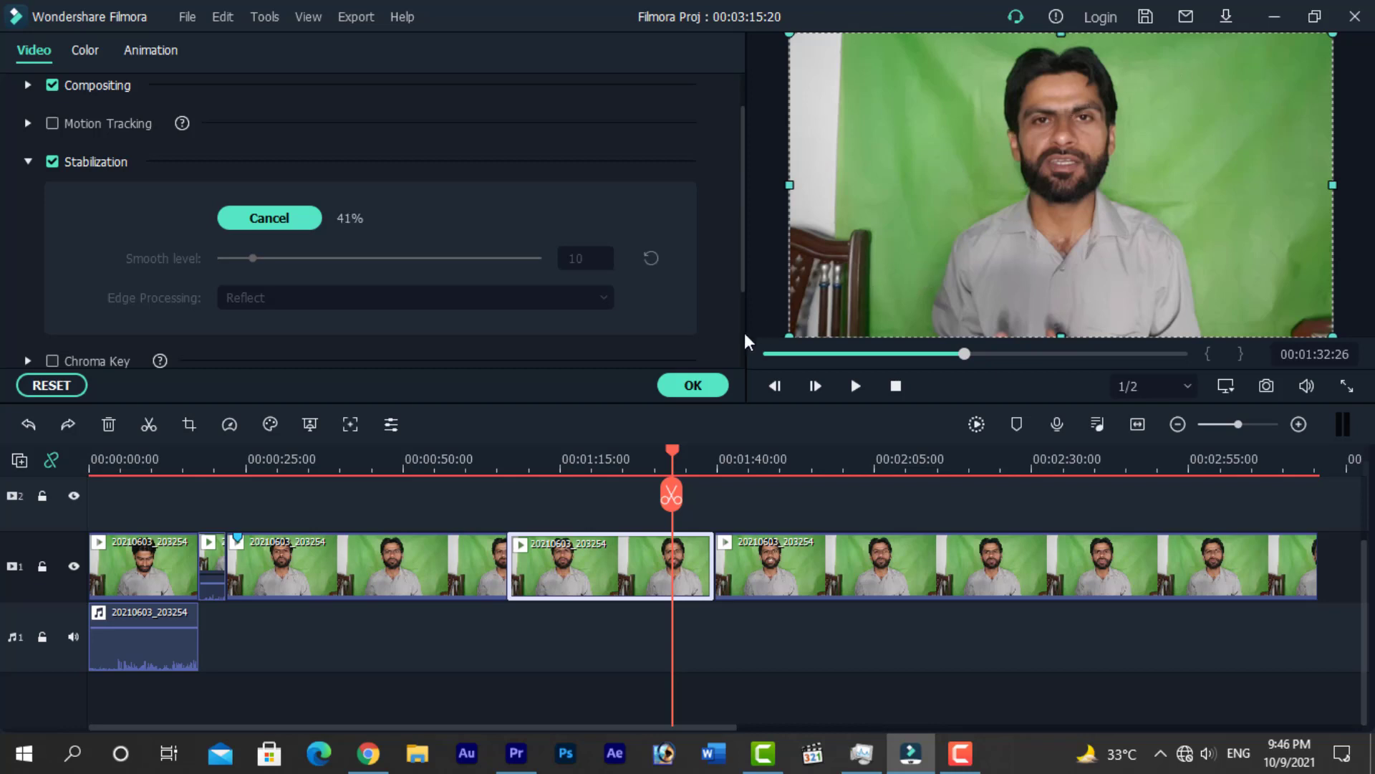
left_click(680, 384)
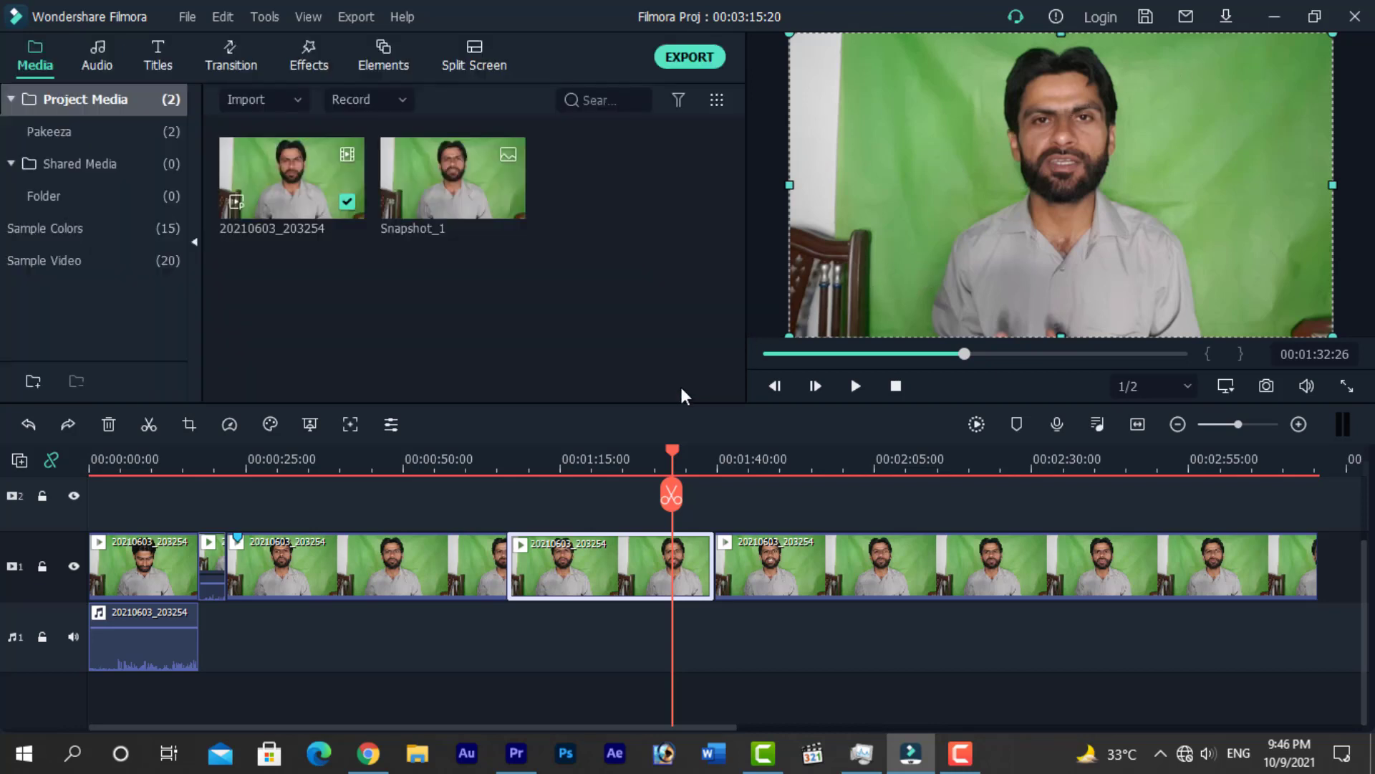
- Split the fourth video clip at 00:01:14:18
left_click(729, 673)
left_click_drag(675, 449, 558, 472)
left_click(558, 570)
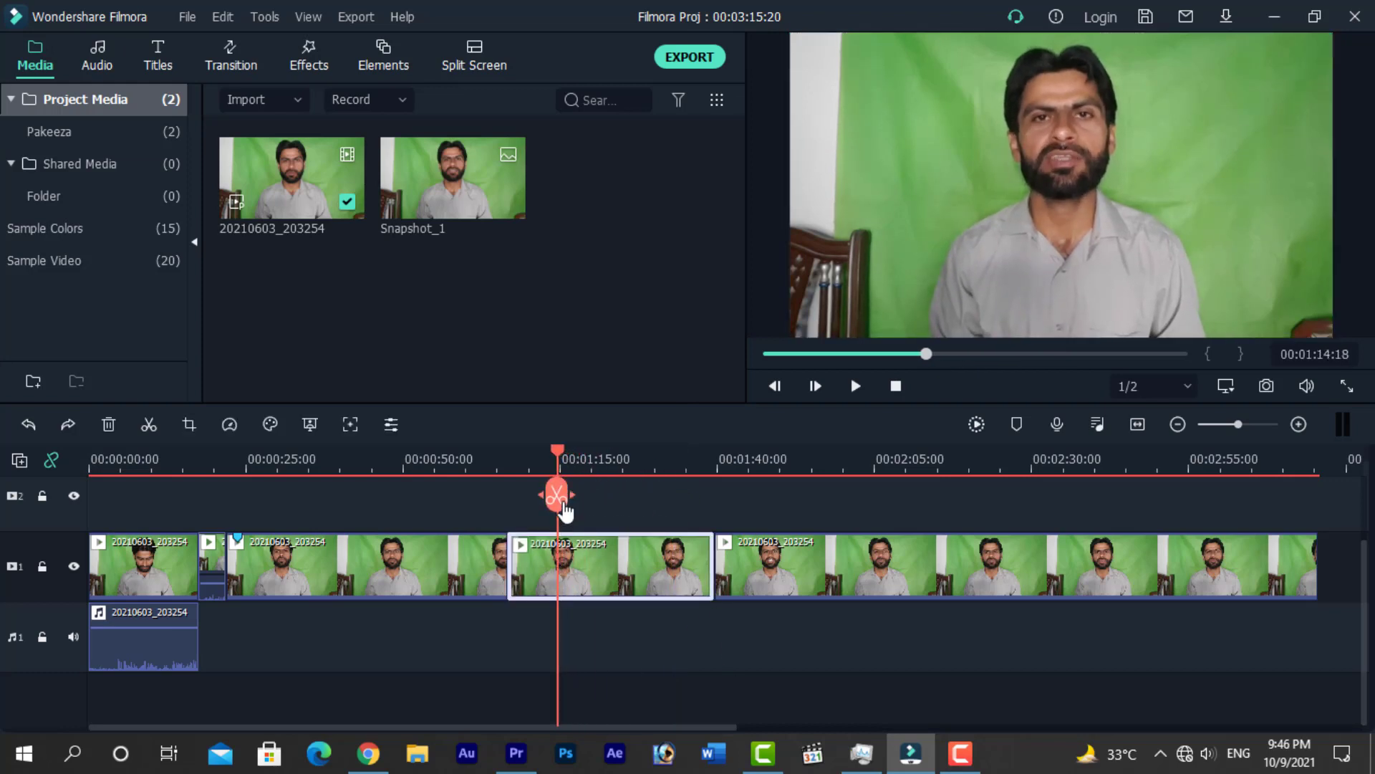
left_click(556, 494)
- Apply Stabilization to the short clip just before the new split and set its smooth level to 6
left_click_drag(556, 452, 539, 457)
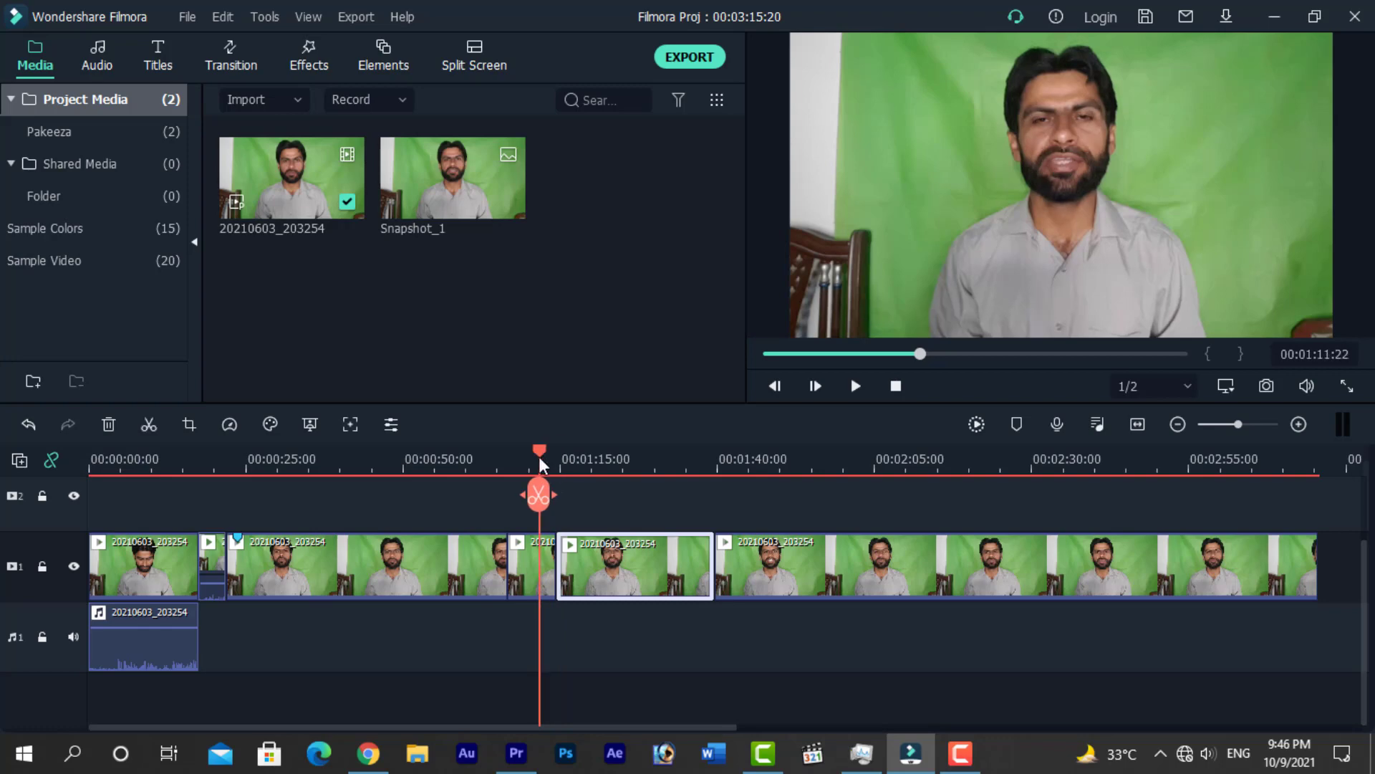
left_click(539, 547)
right_click(539, 548)
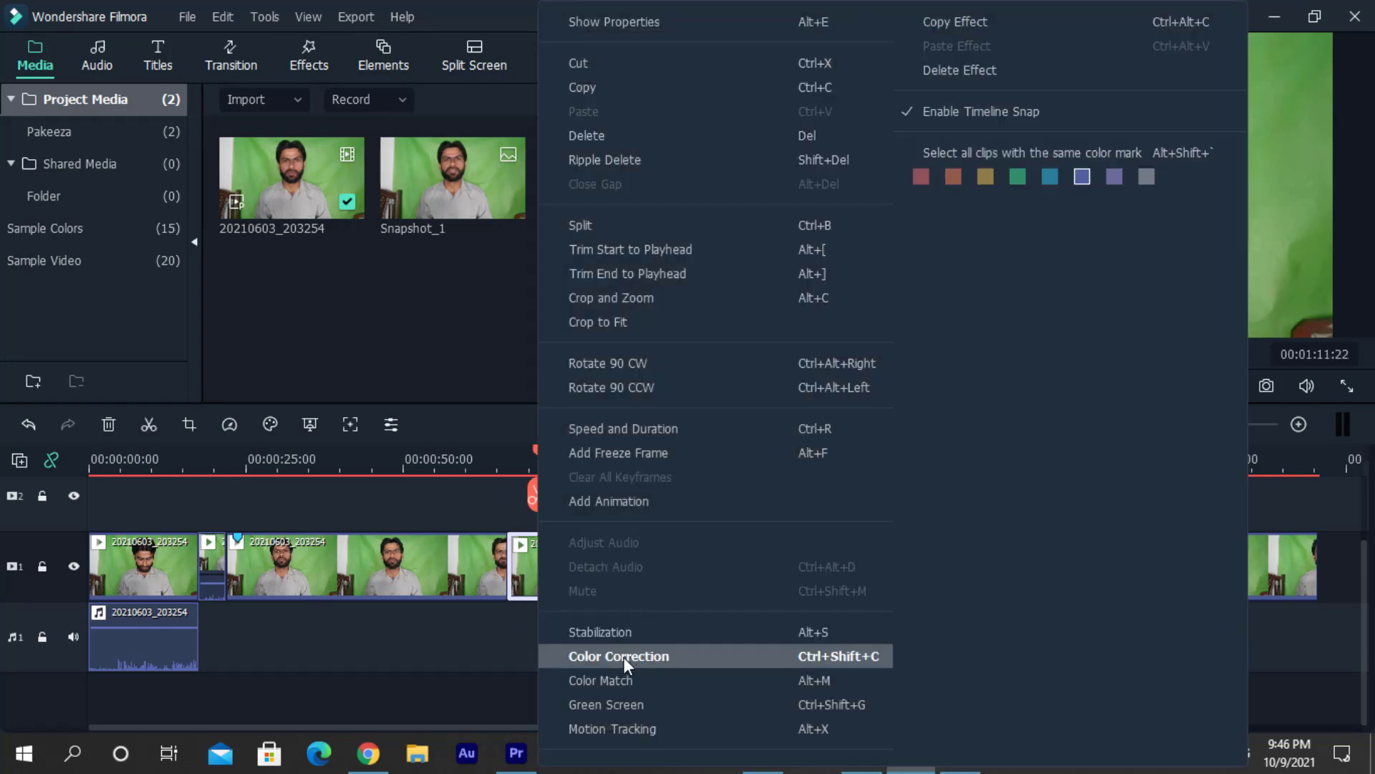
left_click(621, 634)
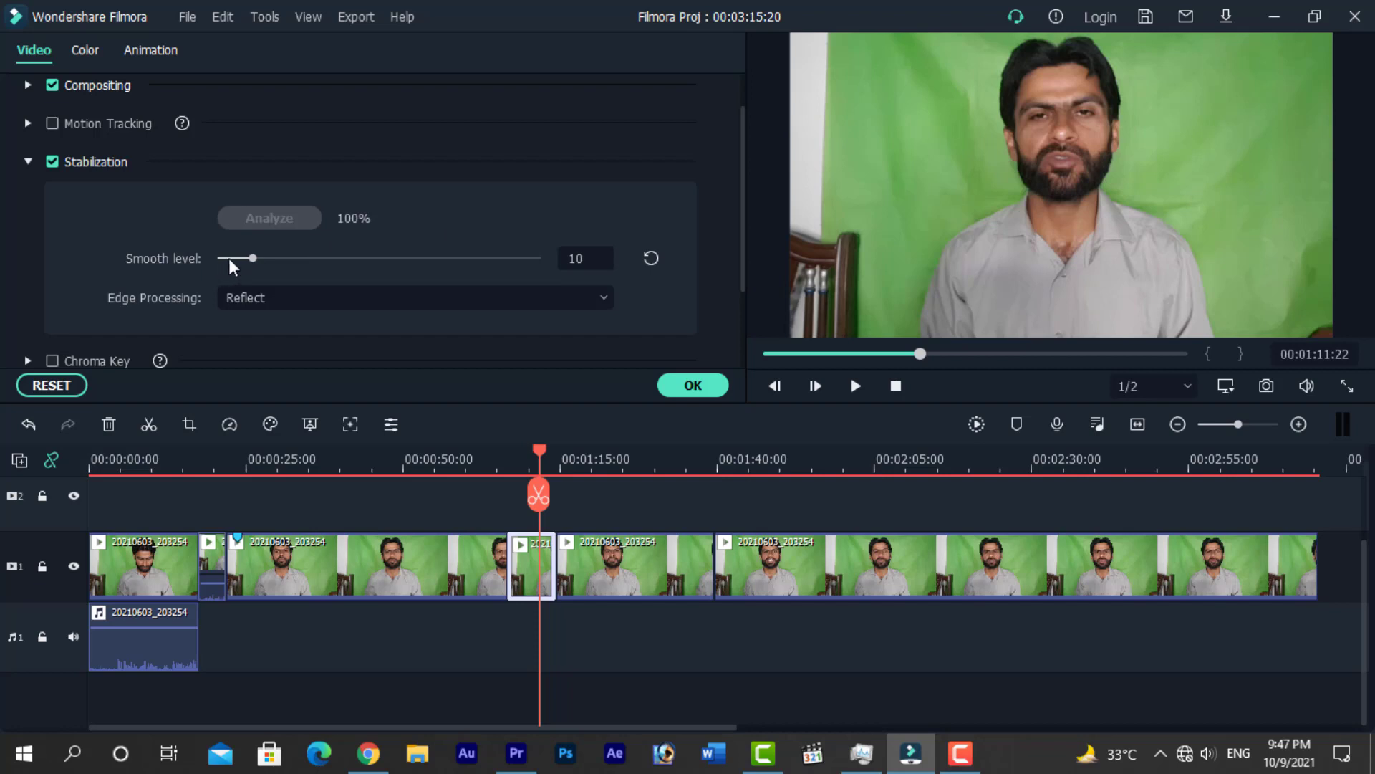
mouse_move(249, 258)
left_mouse_down()
mouse_move(408, 275)
mouse_move(240, 267)
mouse_move(416, 267)
mouse_move(223, 267)
mouse_move(290, 265)
mouse_move(236, 262)
left_mouse_up()
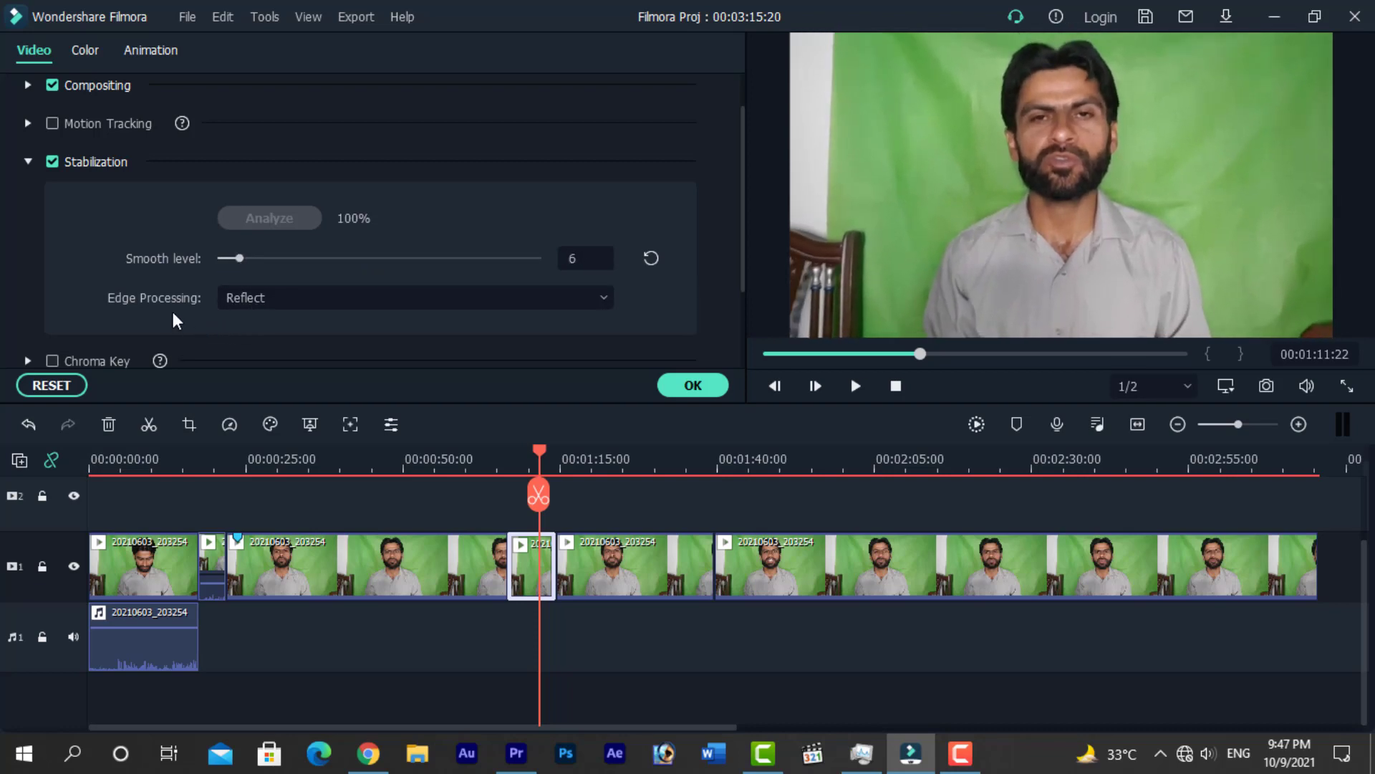
- Check the edge processing choices, keep Reflect, confirm the stabilization settings, and clear the clip selection
scroll(743, 247, "down", 2)
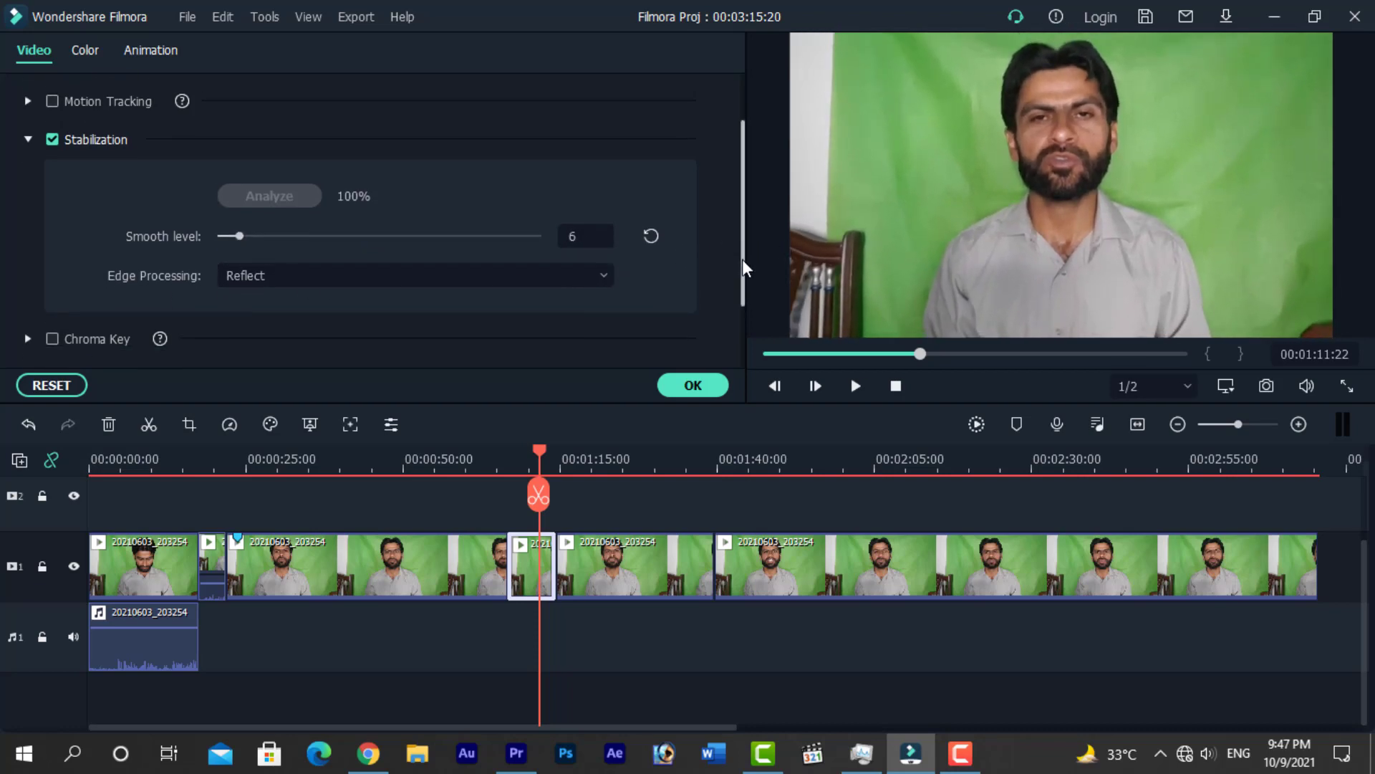
left_click(557, 243)
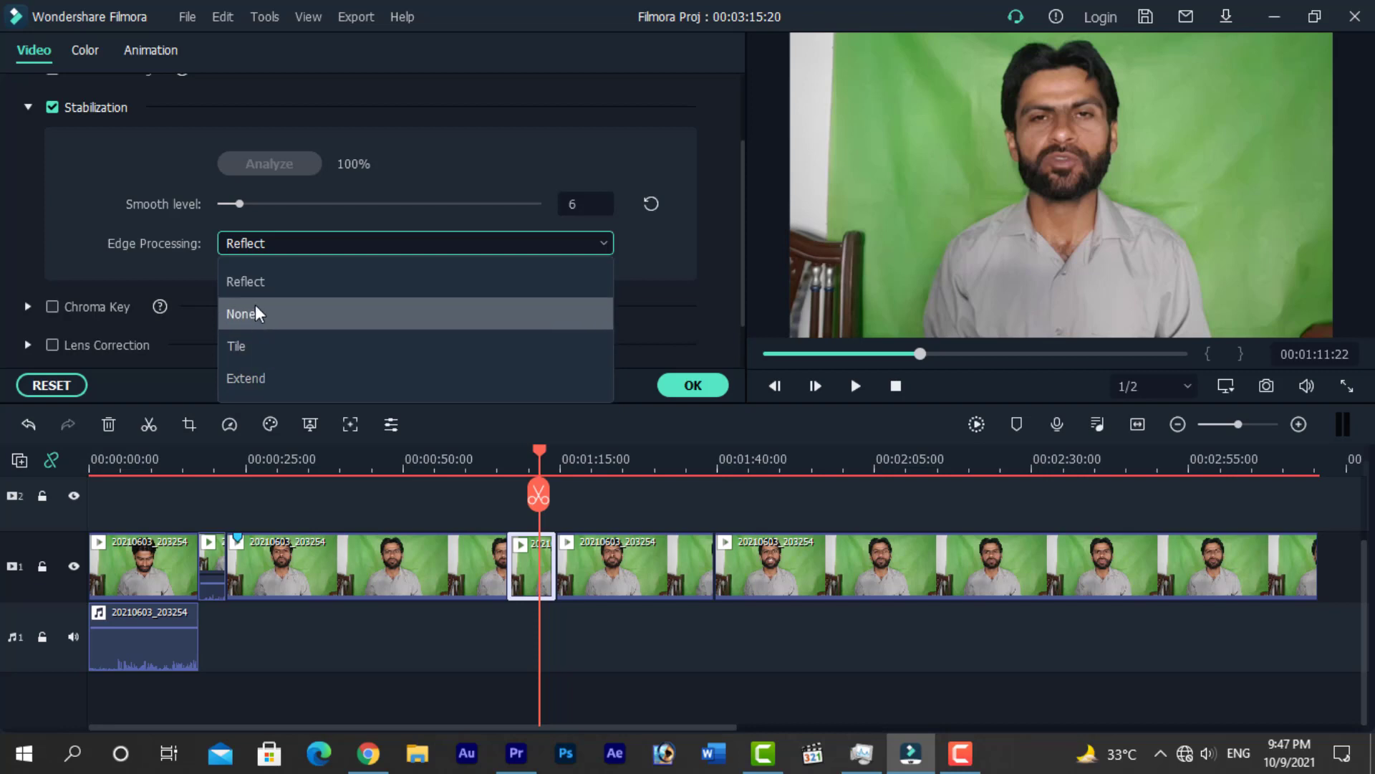
left_click(643, 645)
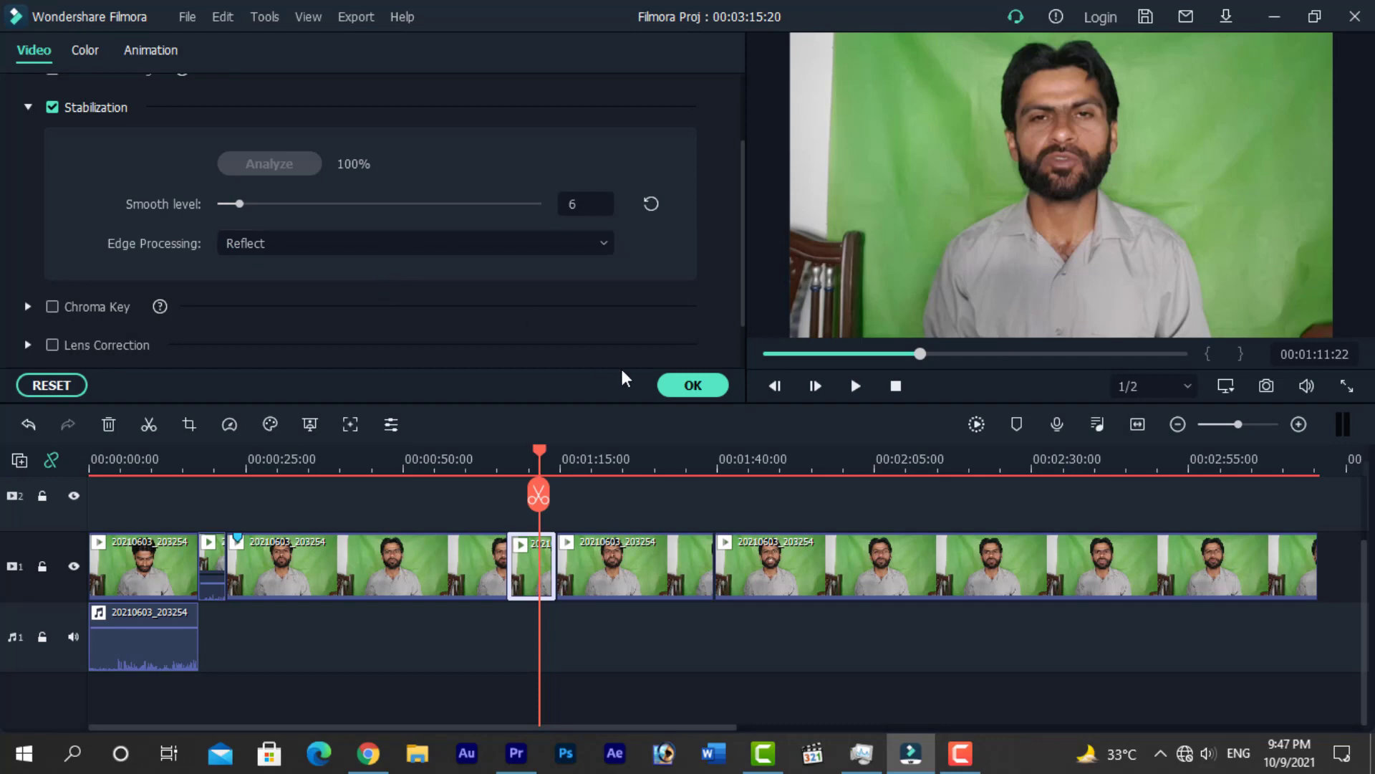
left_click(697, 389)
left_click(653, 636)
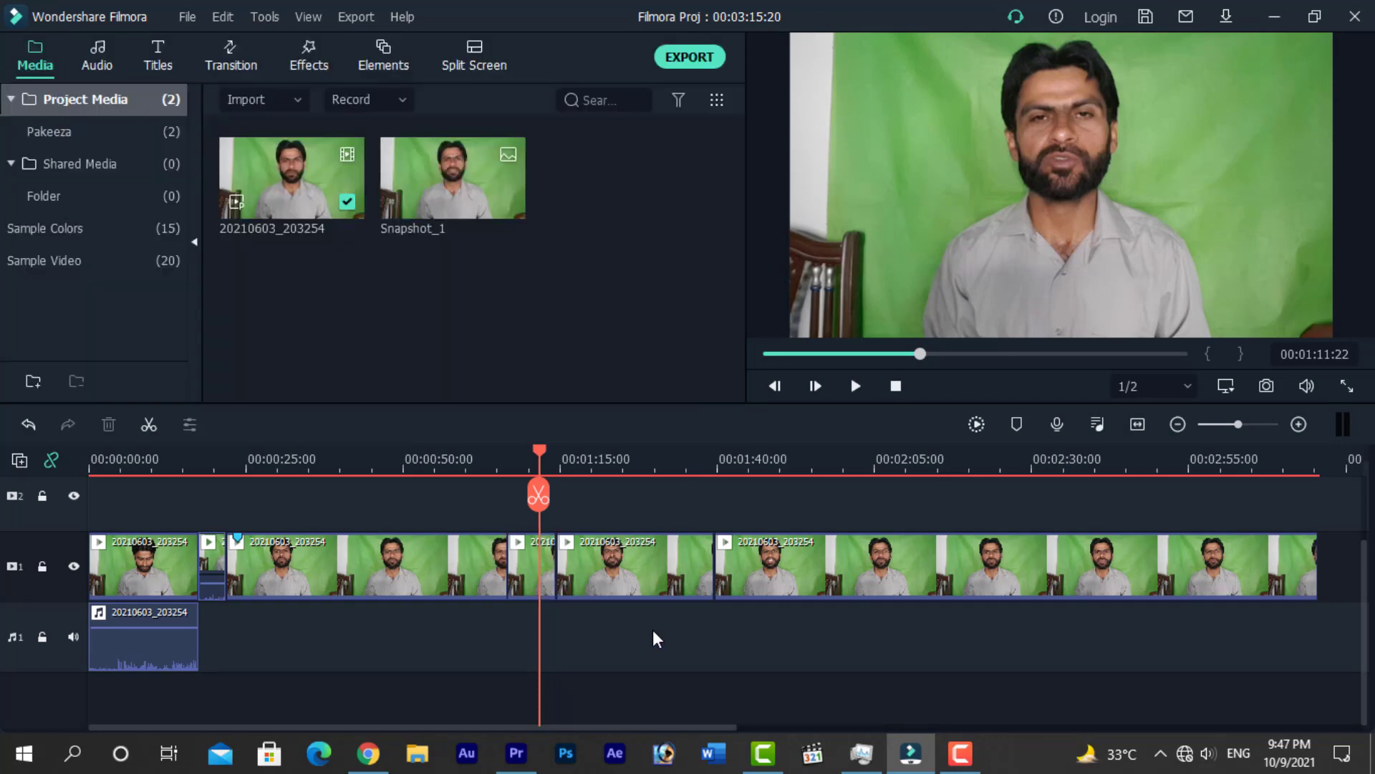
- Open Color Match for the short fourth clip and switch its comparison view off and on again
right_click(543, 560)
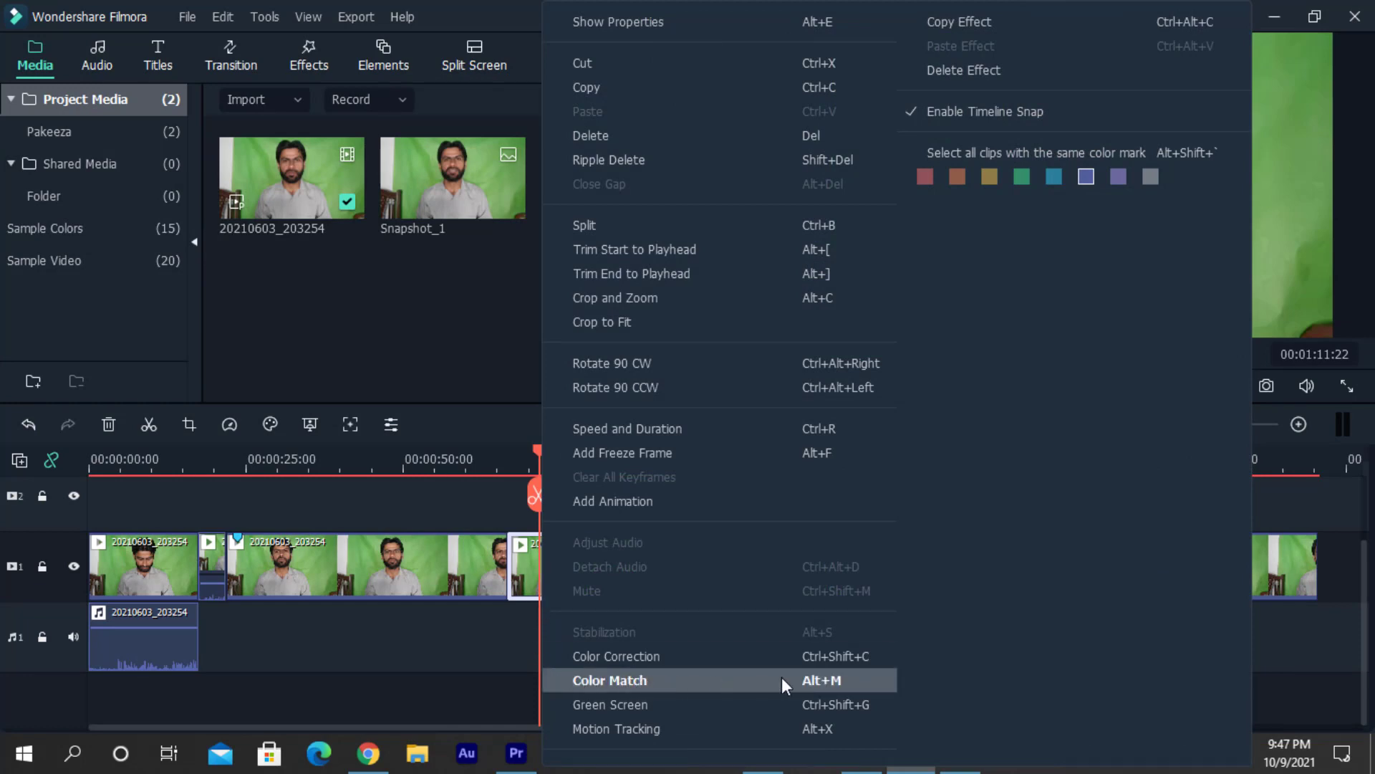
left_click(597, 679)
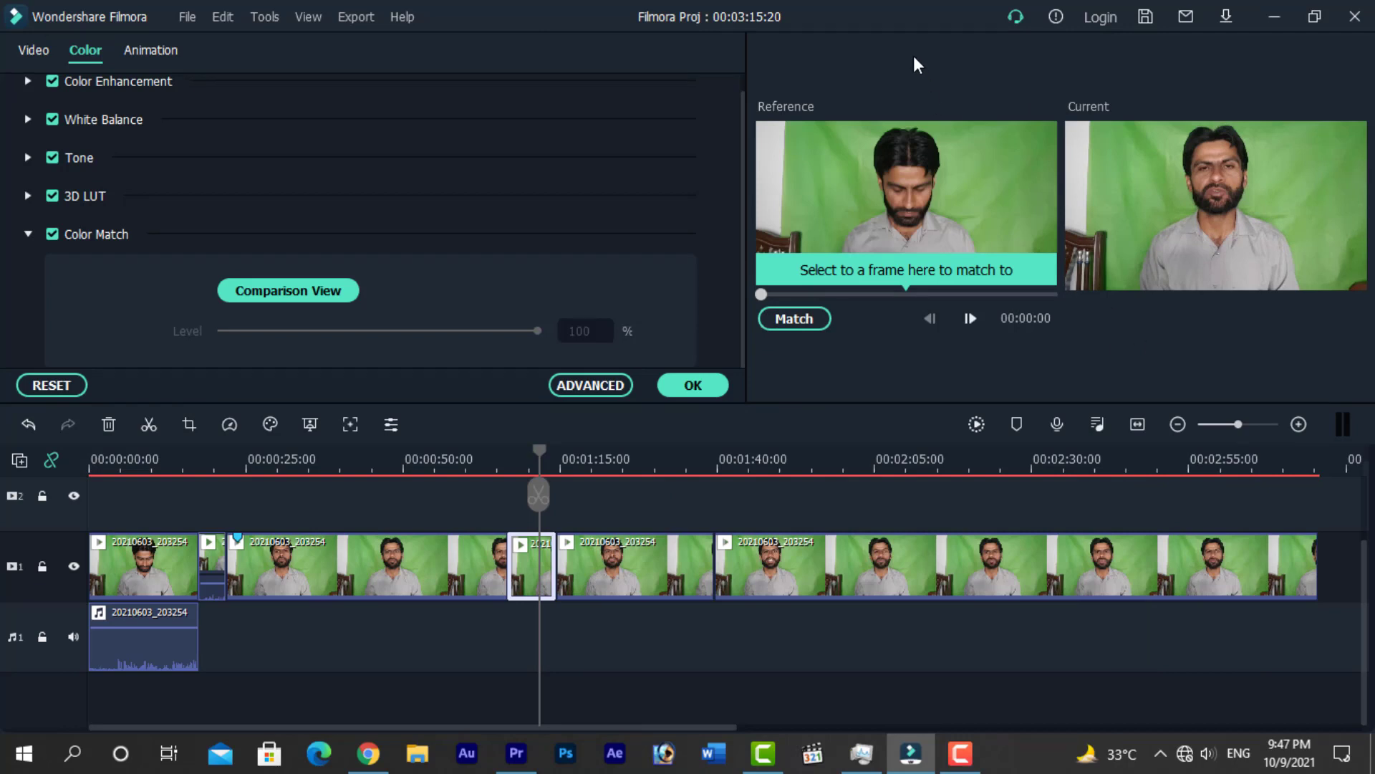
left_click(303, 296)
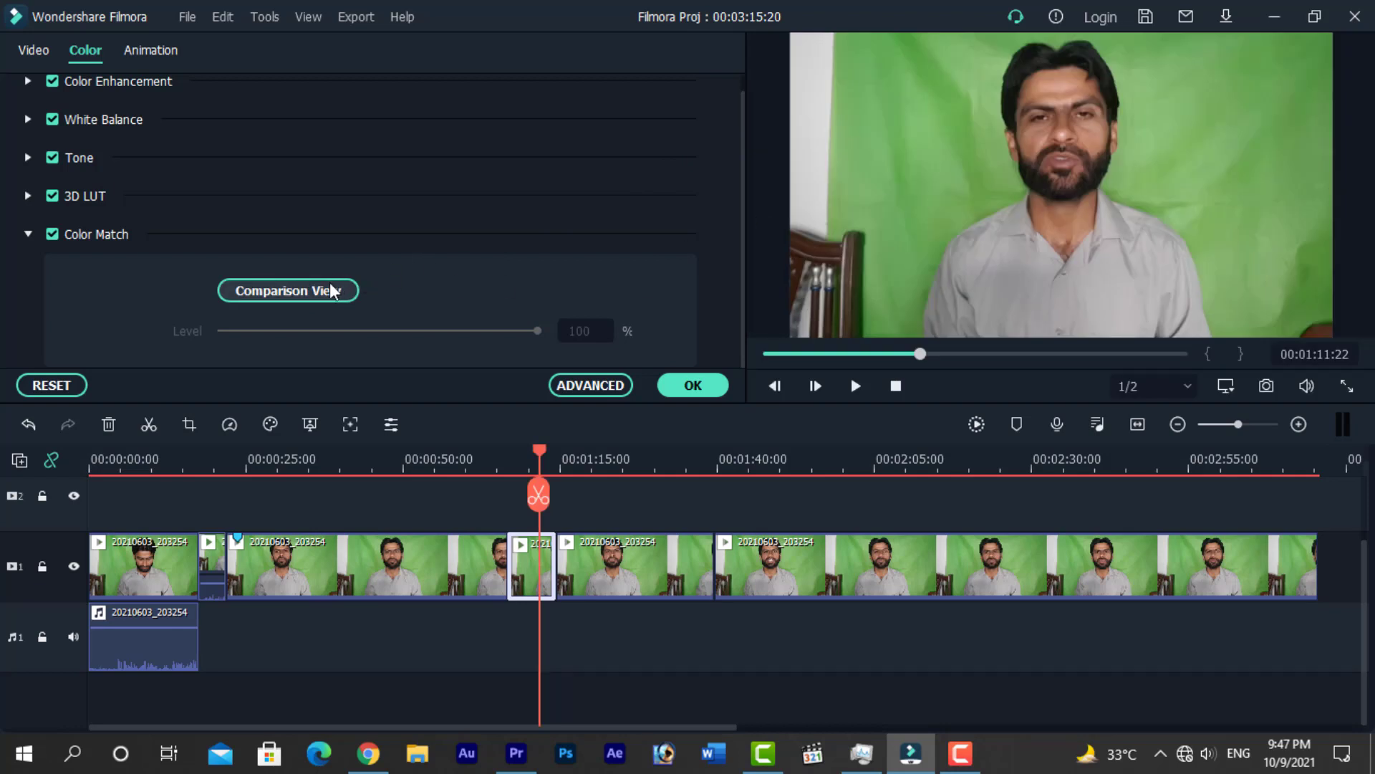
left_click(315, 293)
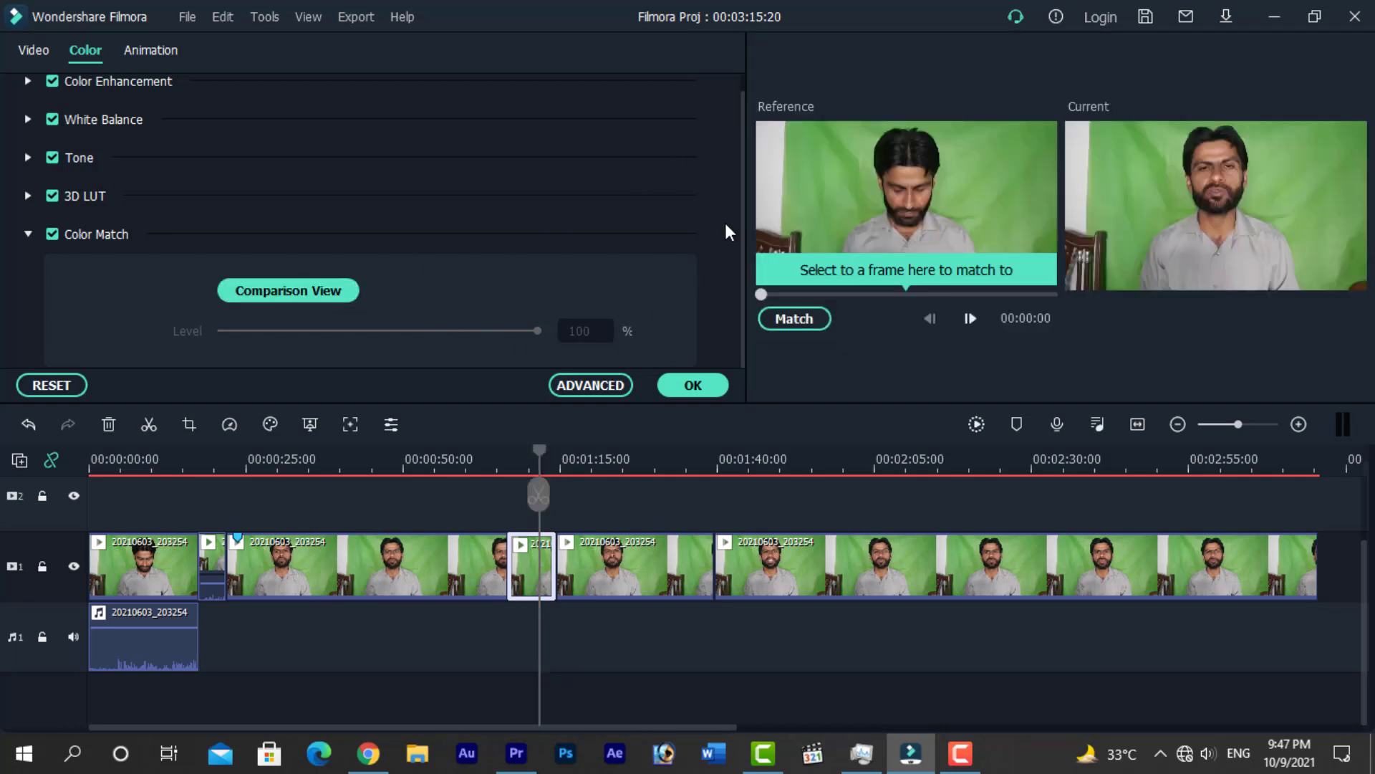
- Apply the Jungle preset to the short clip in Advanced Color Correction and turn off the comparison view
left_click(595, 385)
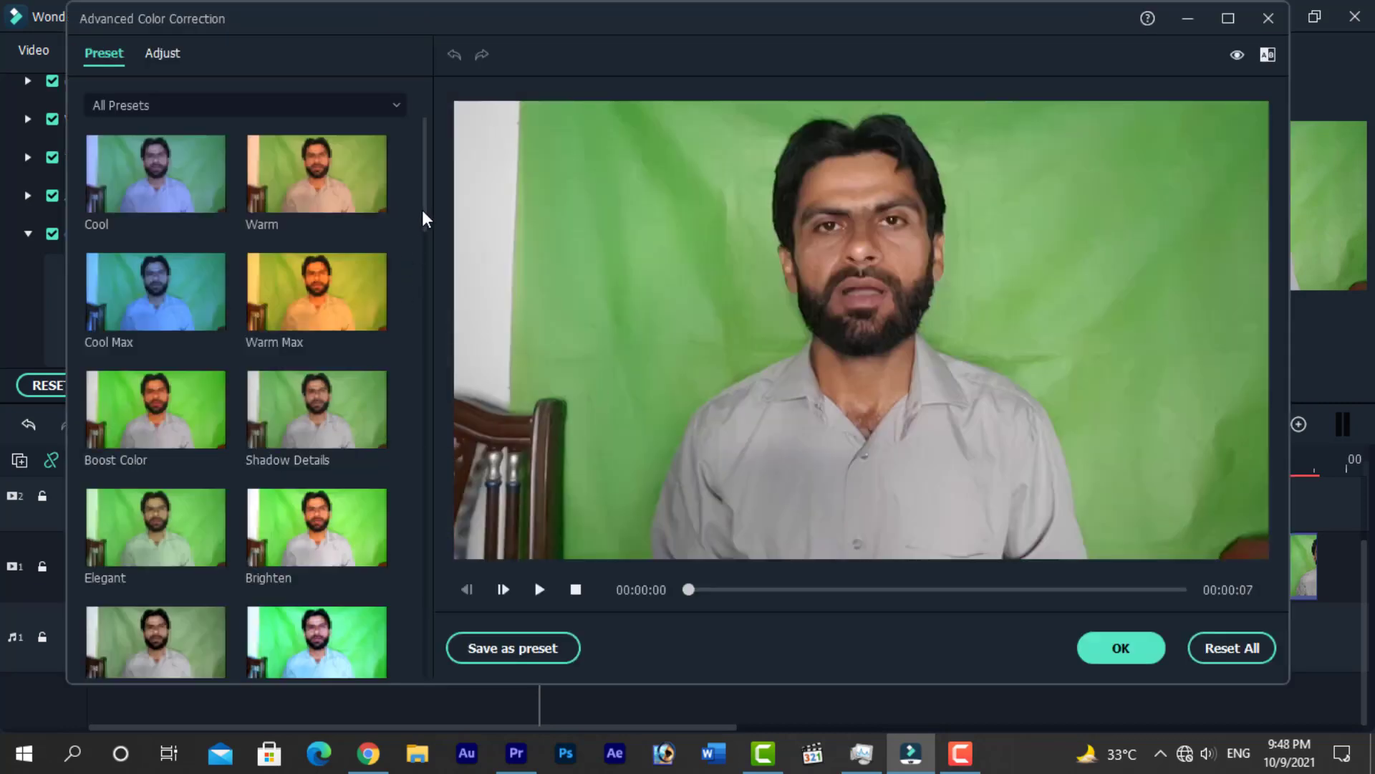
left_click_drag(426, 218, 414, 381)
scroll(387, 387, "down", 2)
left_click(351, 355)
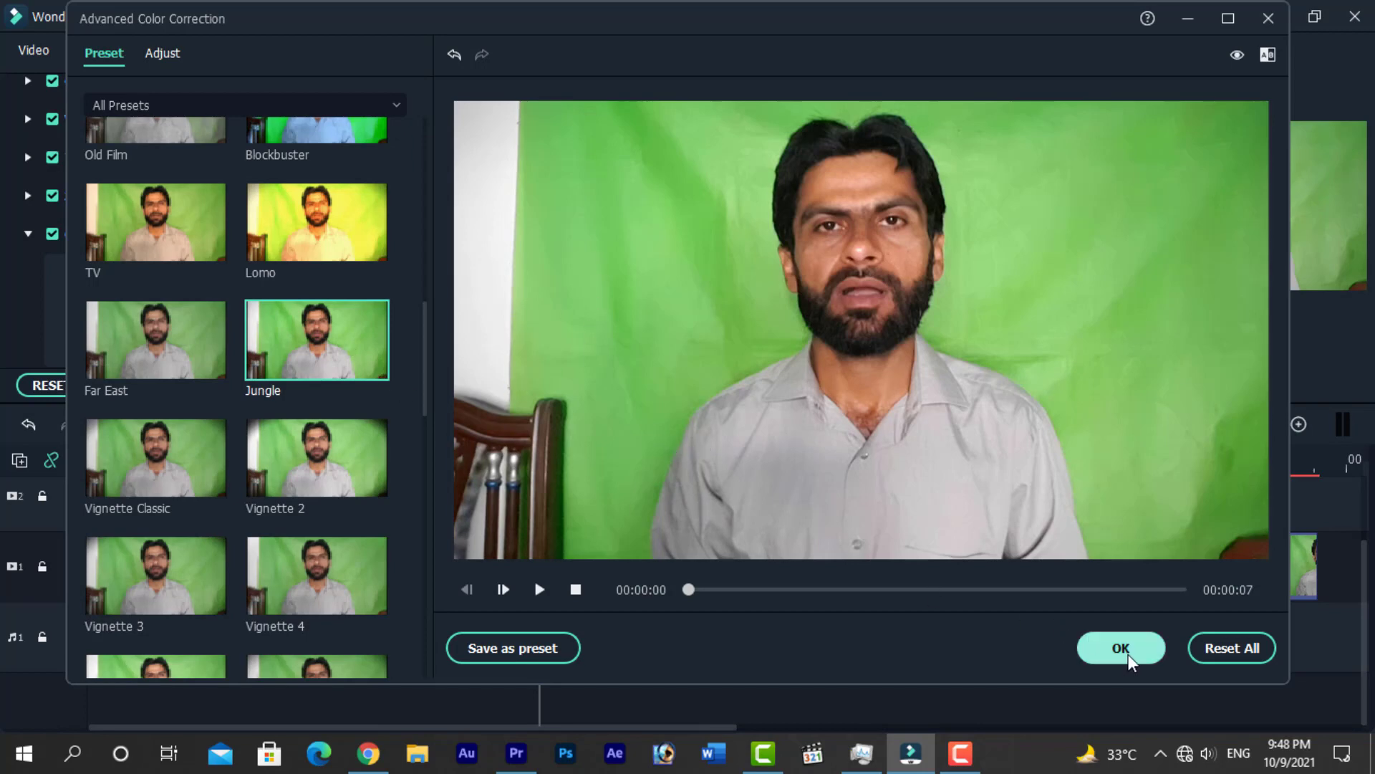
left_click(1103, 645)
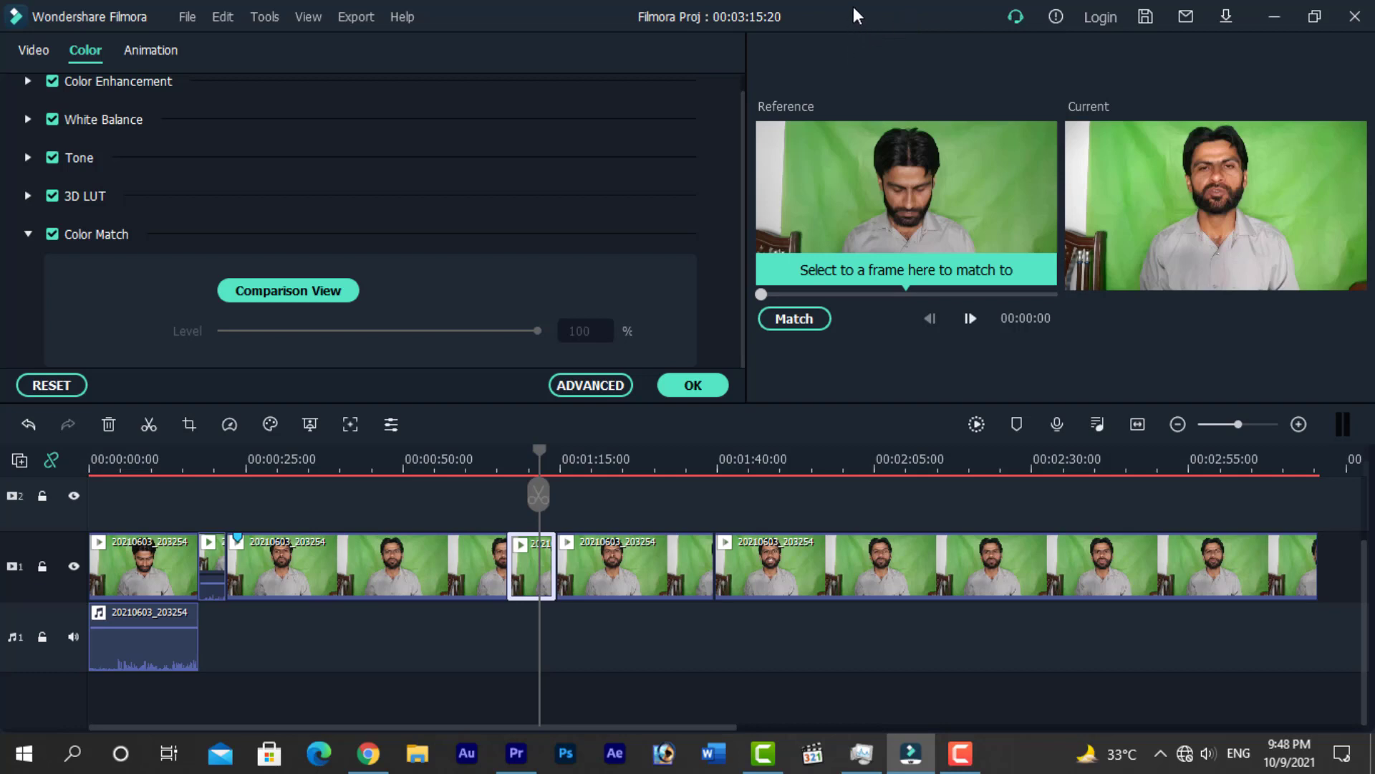
left_click(288, 291)
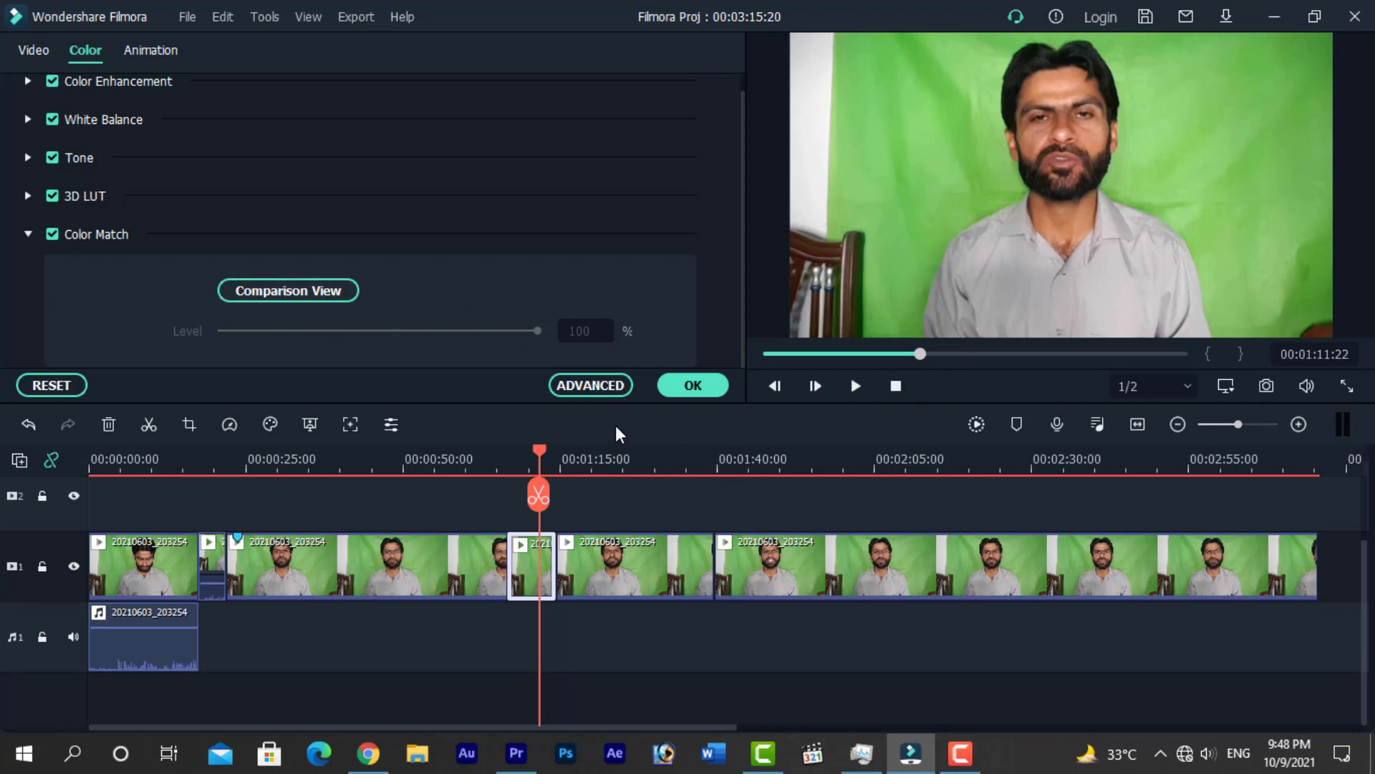
left_click_drag(539, 445, 593, 464)
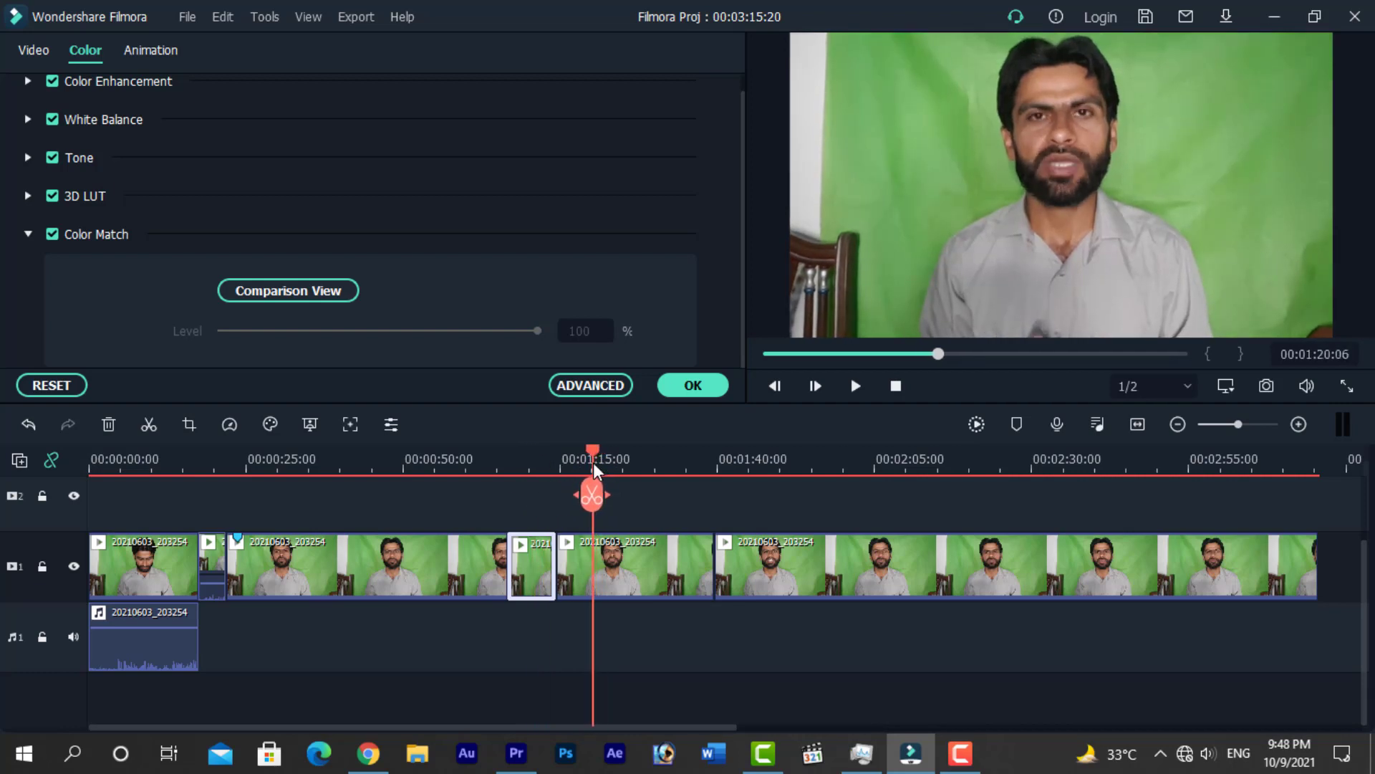
left_click(590, 553)
right_click(587, 553)
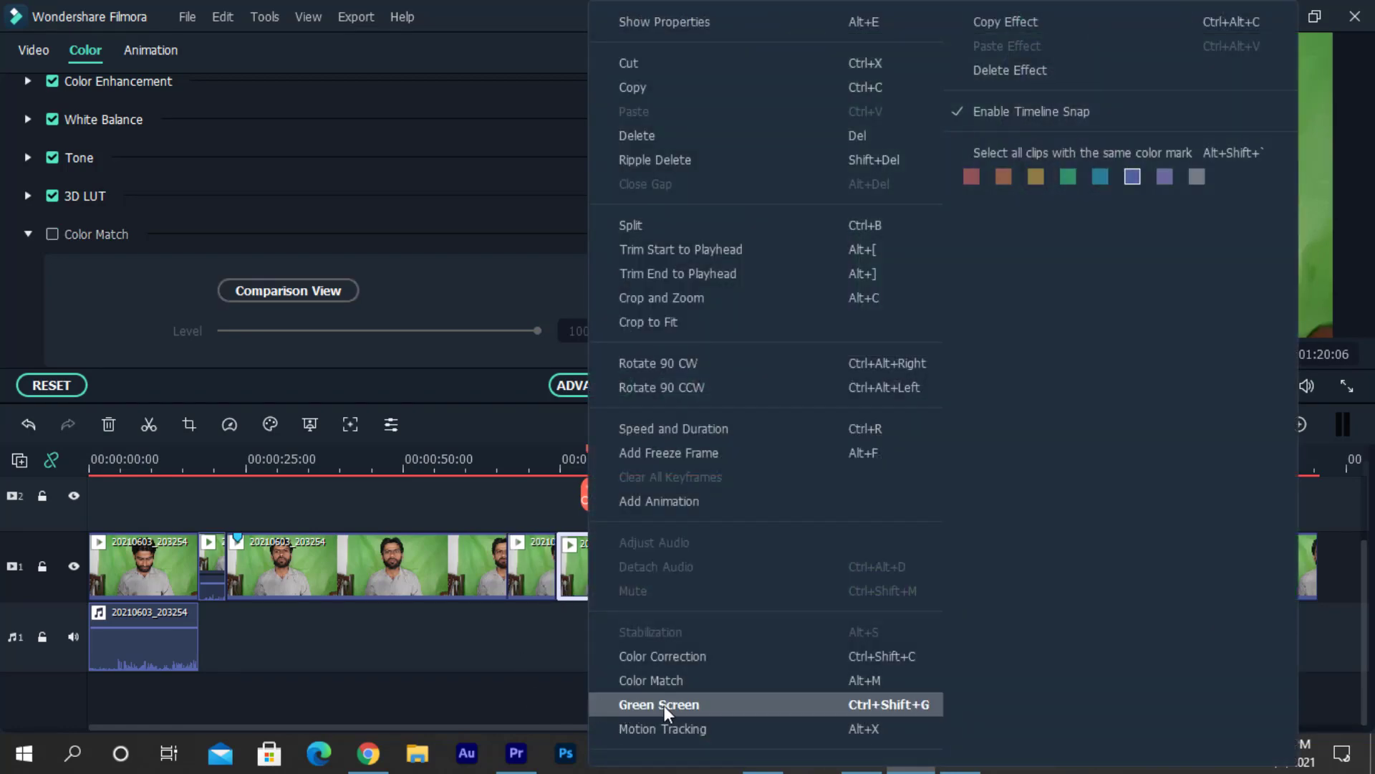
left_click(520, 648)
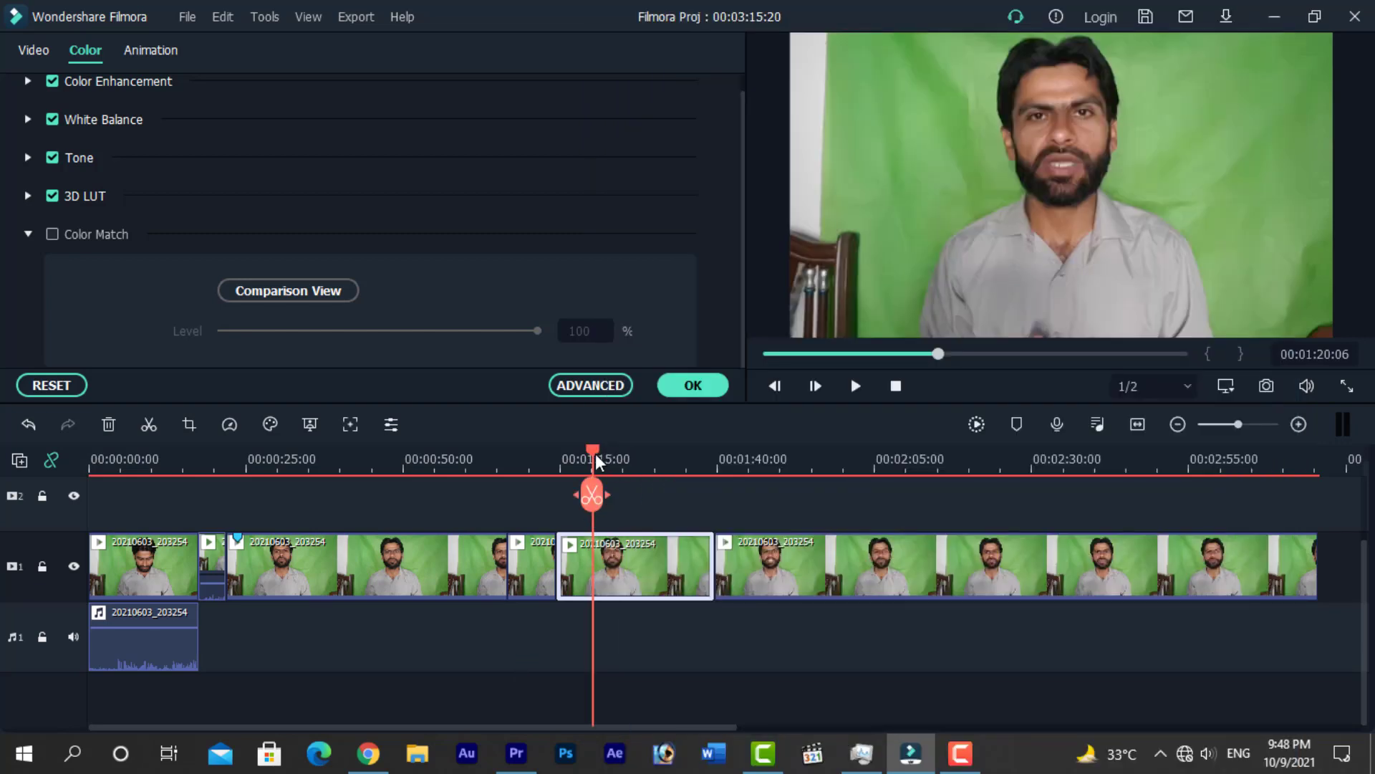
- Apply Green Screen to the short fourth clip, with the playhead placed at 00:01:11:02
left_click_drag(595, 453, 535, 454)
left_click(540, 579)
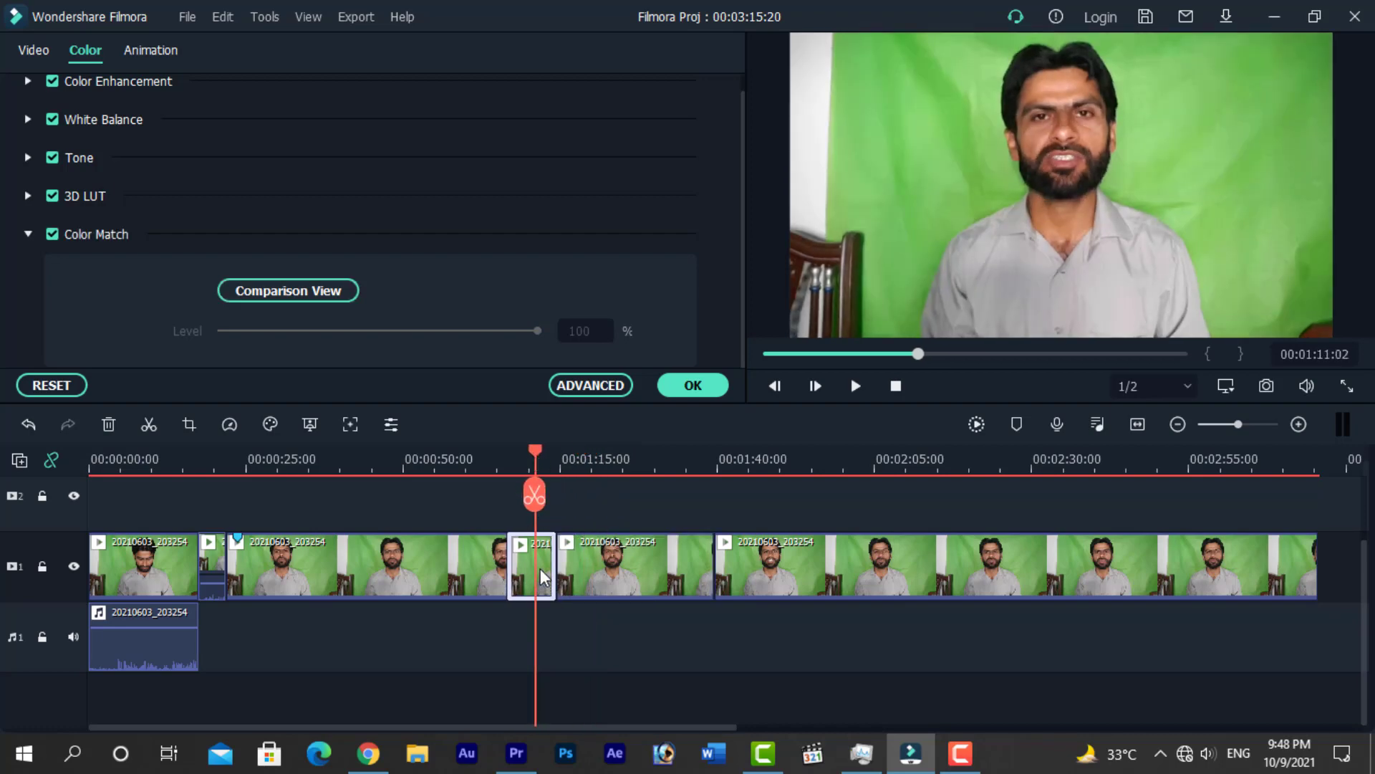
right_click(539, 560)
left_click(575, 702)
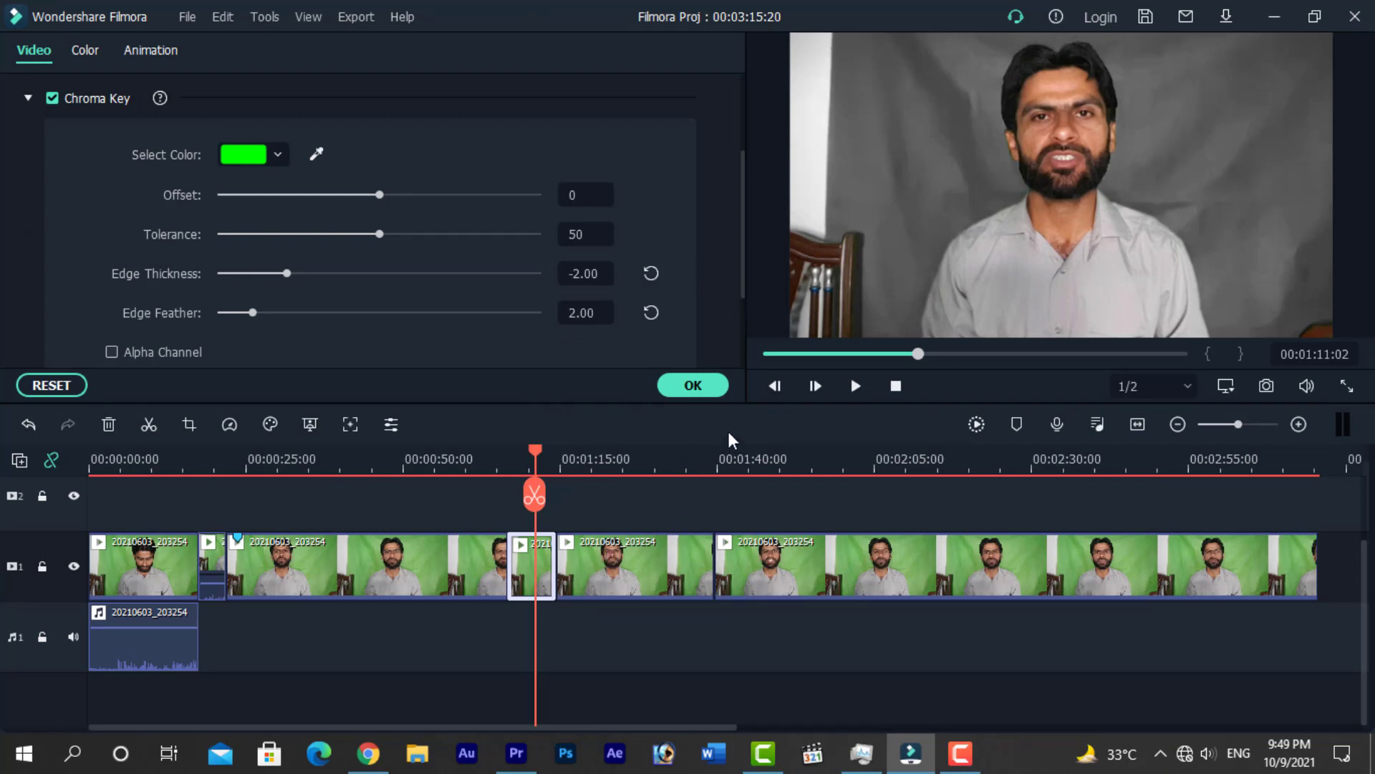
- Minimize the video editor and refresh the desktop twice
left_click(1282, 15)
right_click(715, 79)
left_click(759, 140)
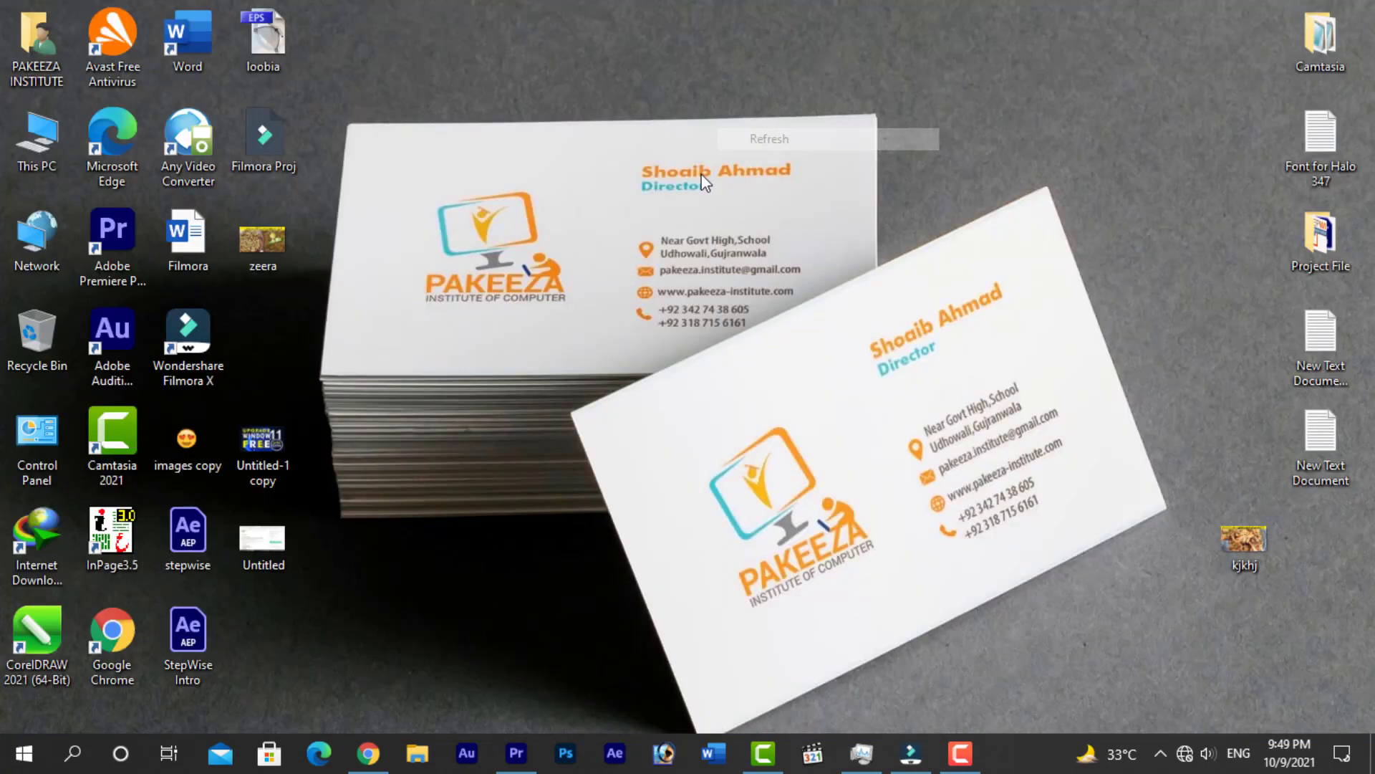
right_click(570, 381)
left_click(609, 439)
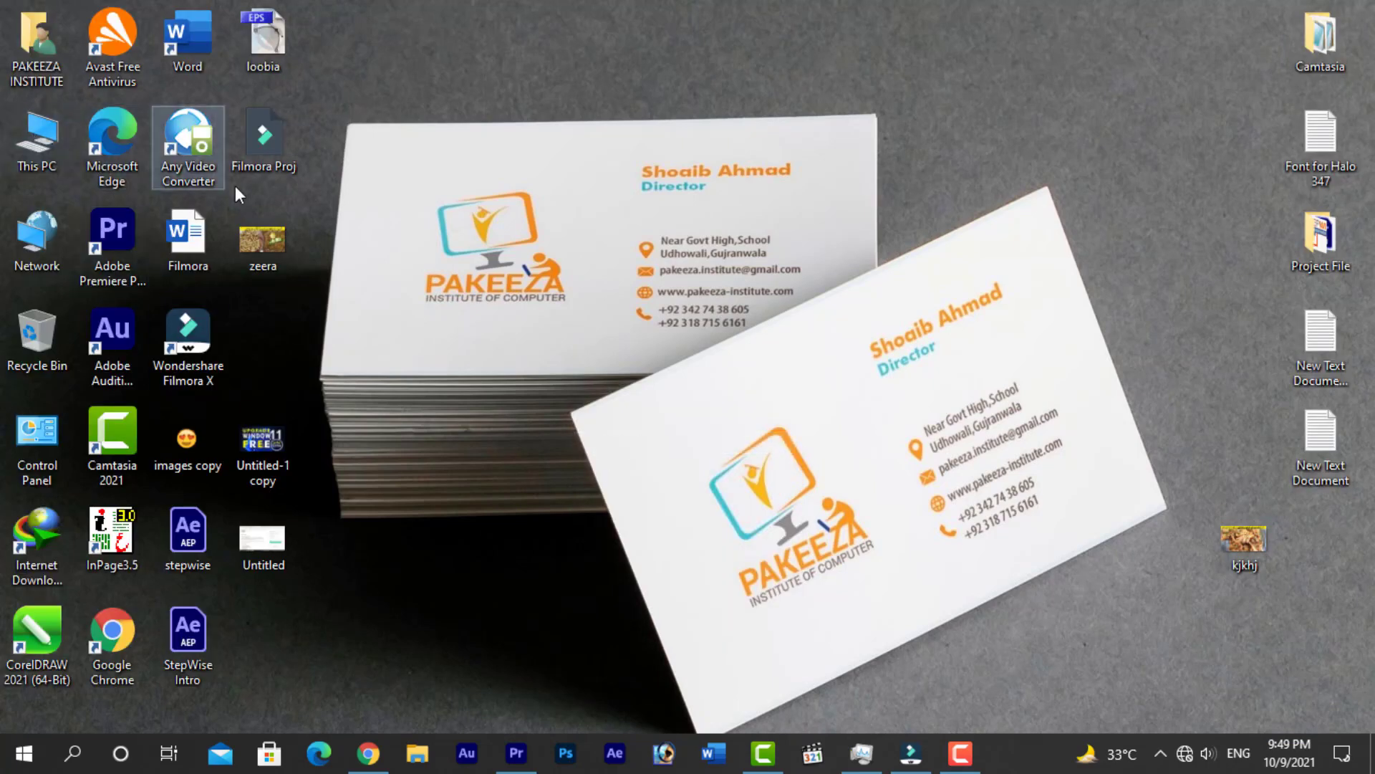
- In File Explorer, open the Green Screen Background folder under E:, Home, Pakeeza institute of computer, Pakeeza institute Channel
key("super+e")
left_click(822, 301)
double_click(822, 300)
left_click(244, 159)
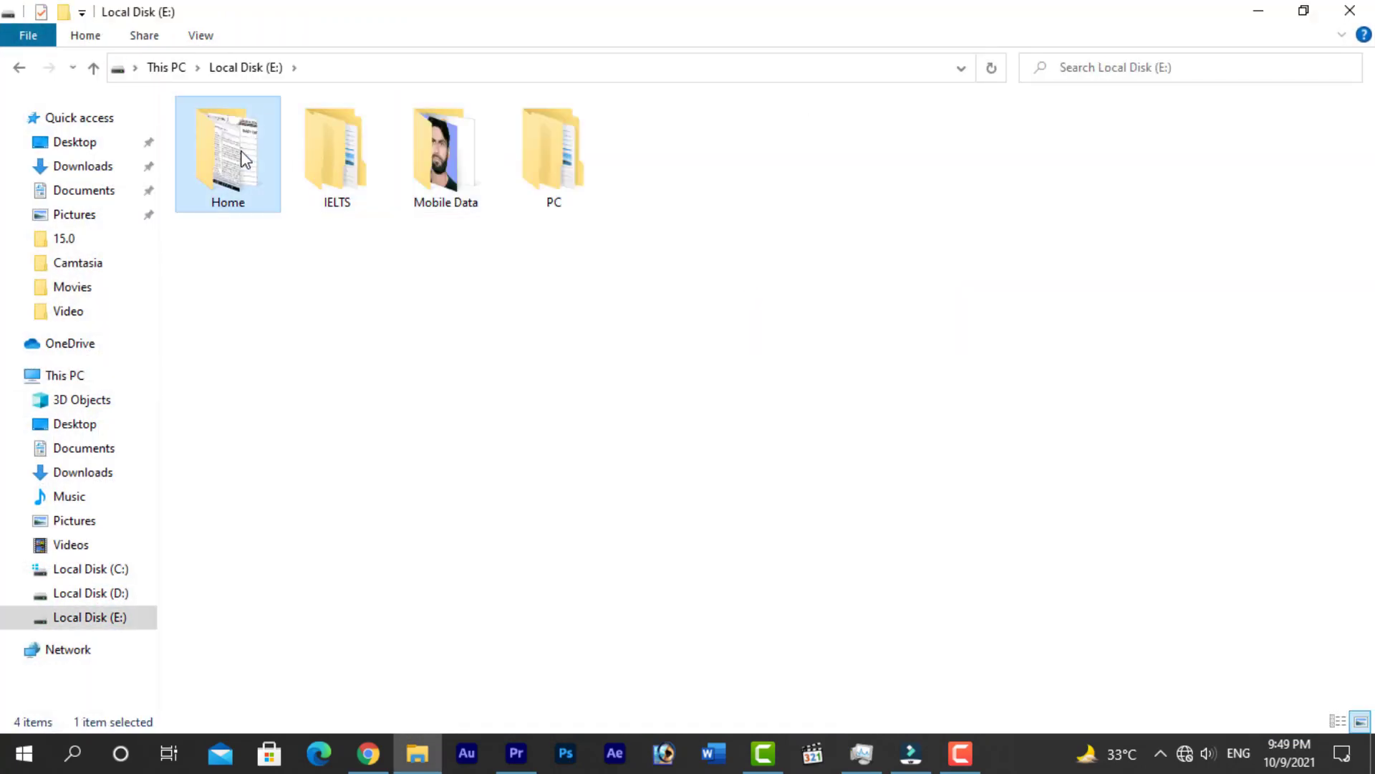
double_click(244, 159)
double_click(487, 154)
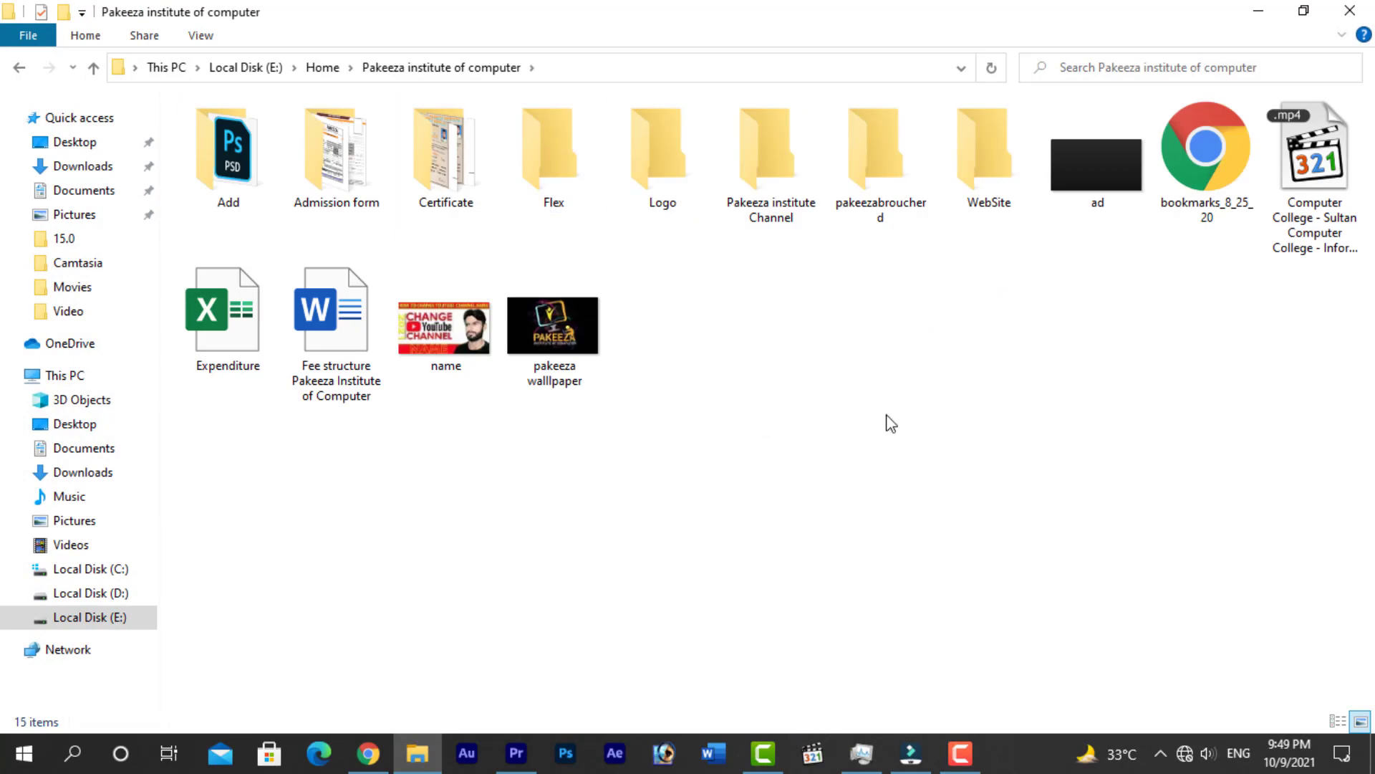
double_click(771, 182)
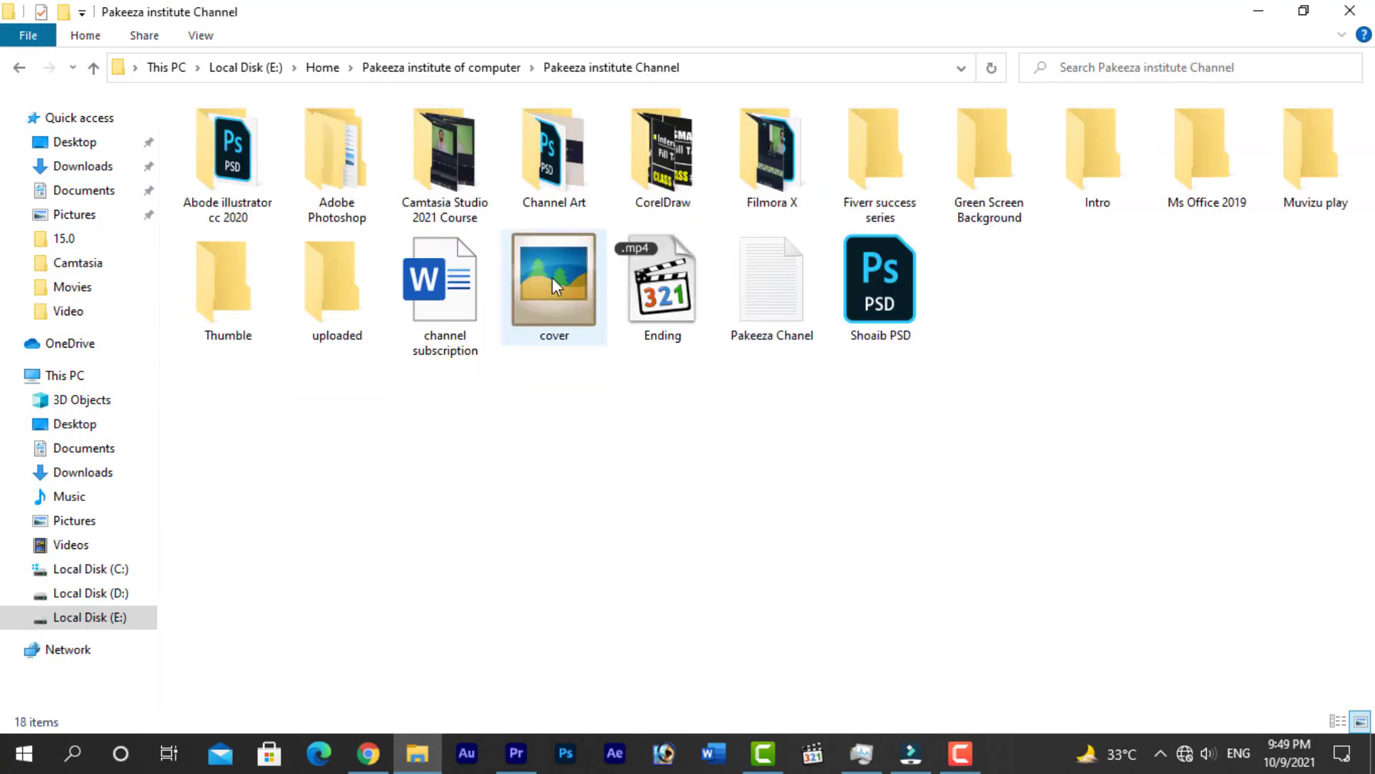
double_click(989, 154)
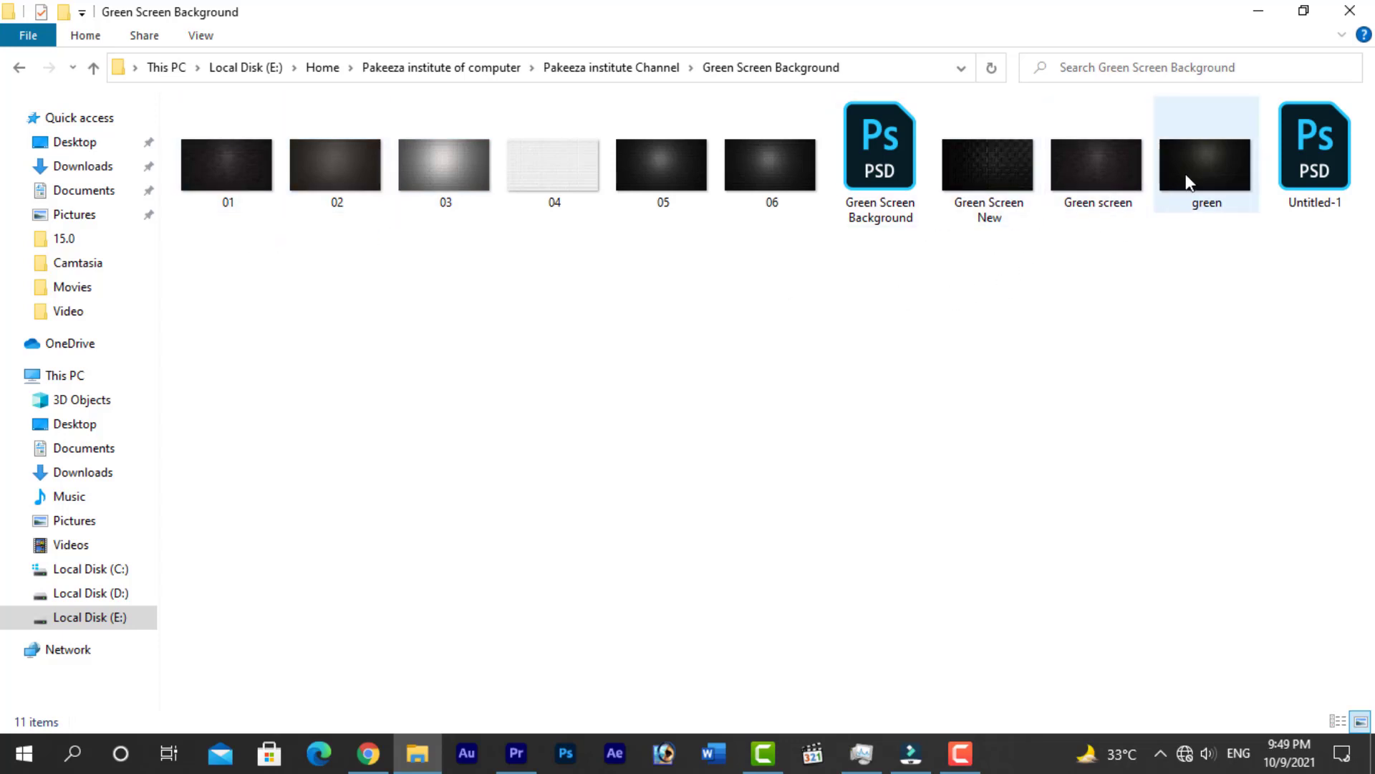
- Insert the green background image on video track 1 just before the keyed clip and add another video track
left_click_drag(1187, 182, 562, 671)
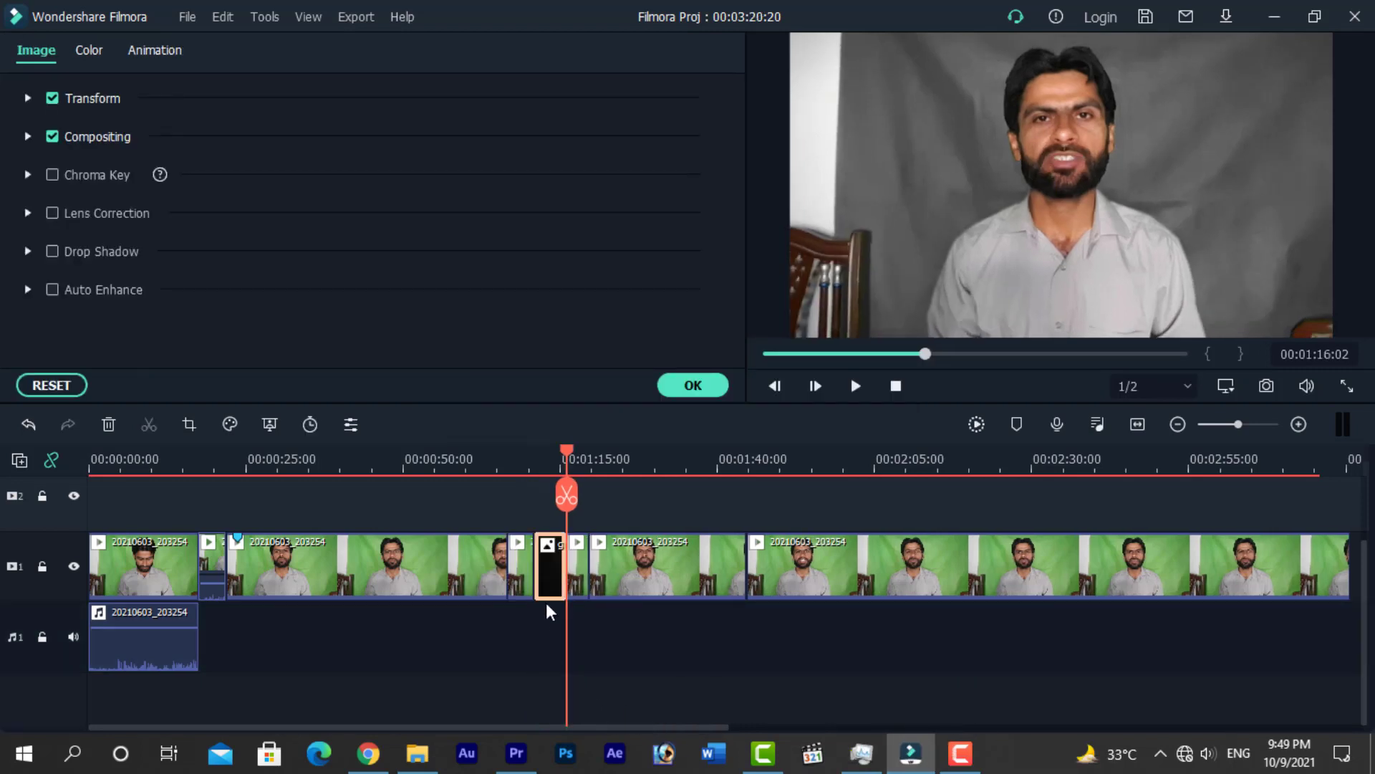
right_click(45, 537)
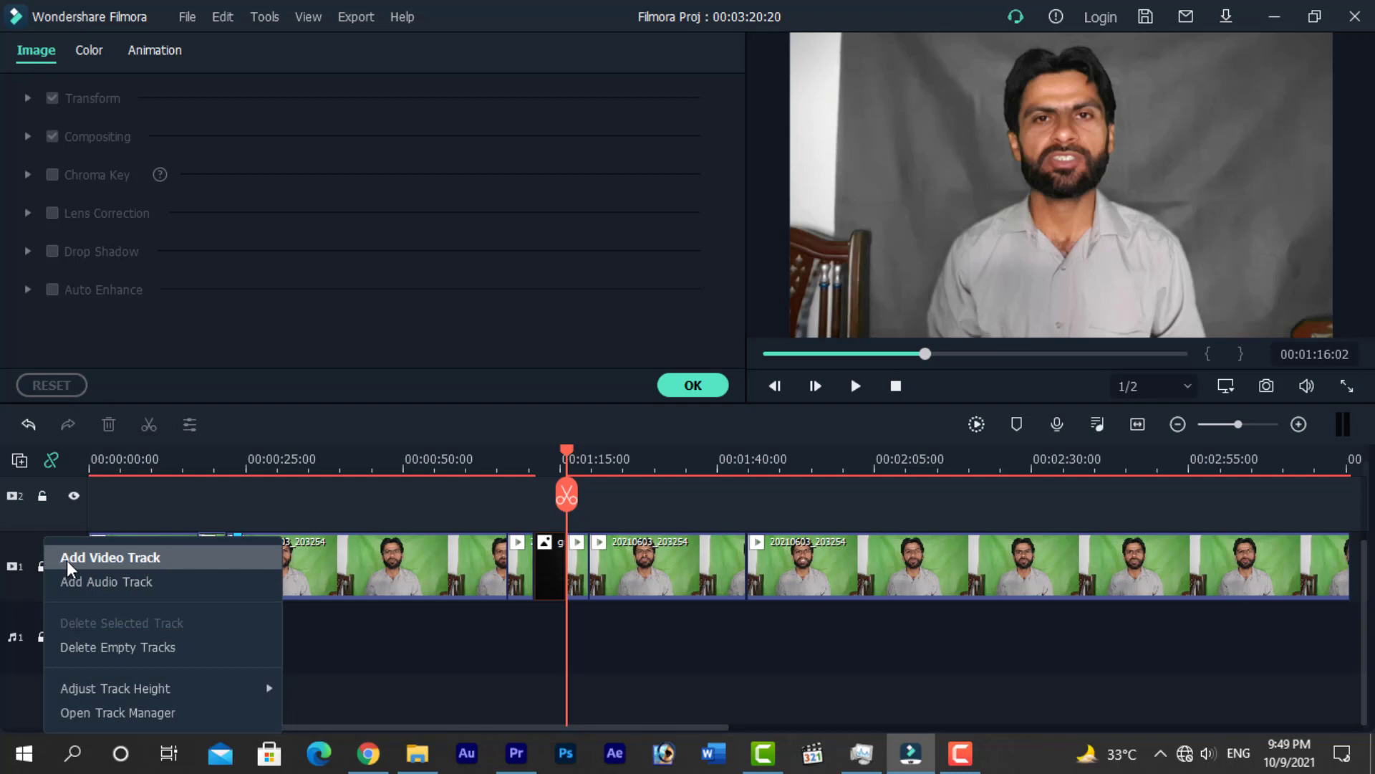
left_click(114, 555)
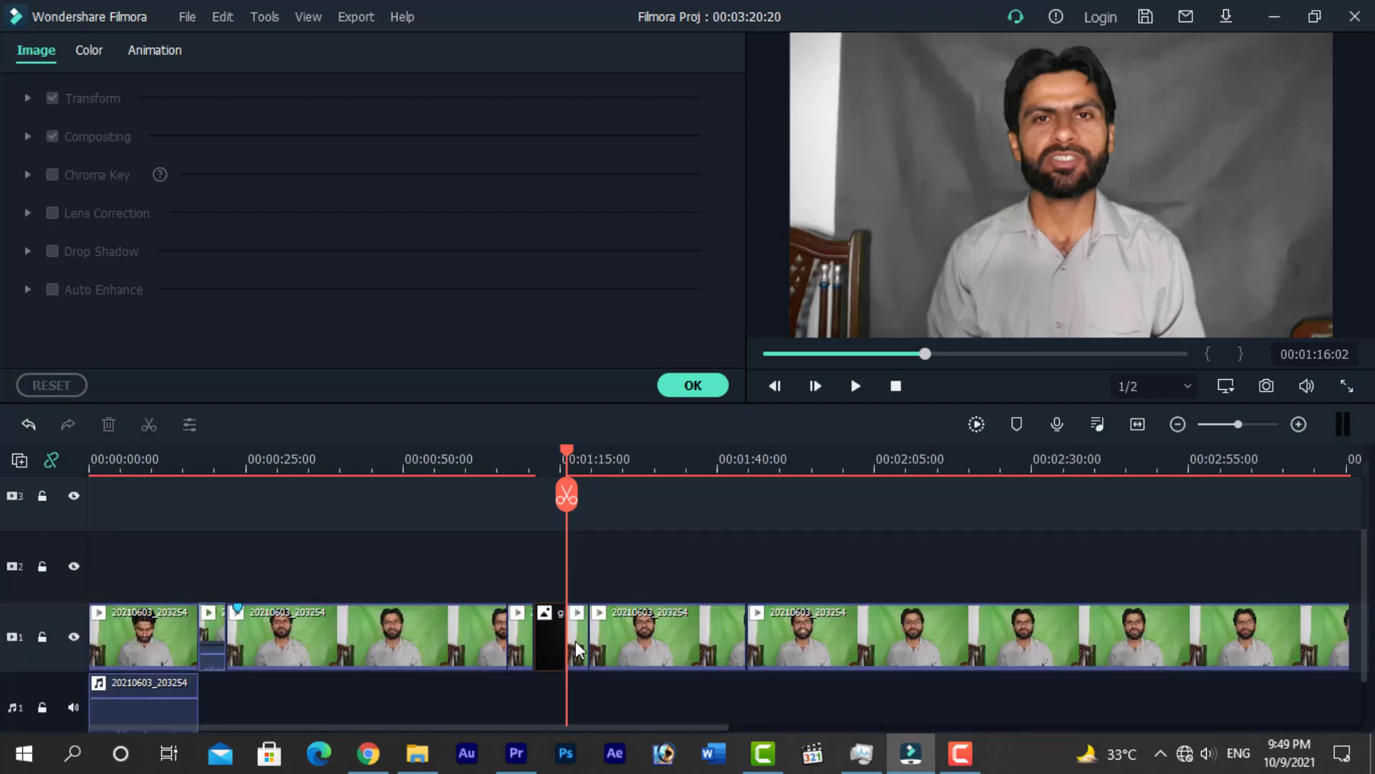
- Move the keyed clip to video track 2, align the green image beneath it on track 1, and set the playhead to 00:01:17:19
left_click_drag(579, 650, 578, 569)
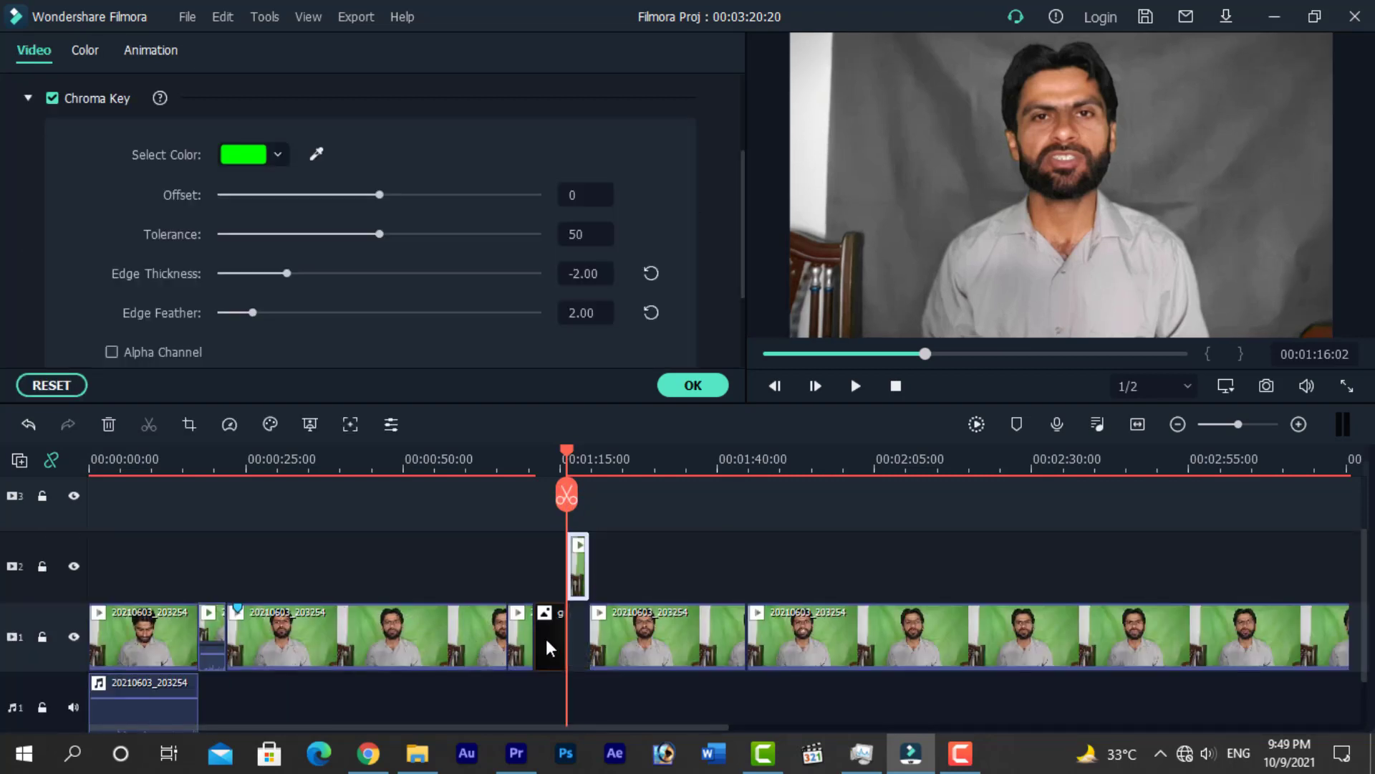
left_click_drag(546, 649, 587, 638)
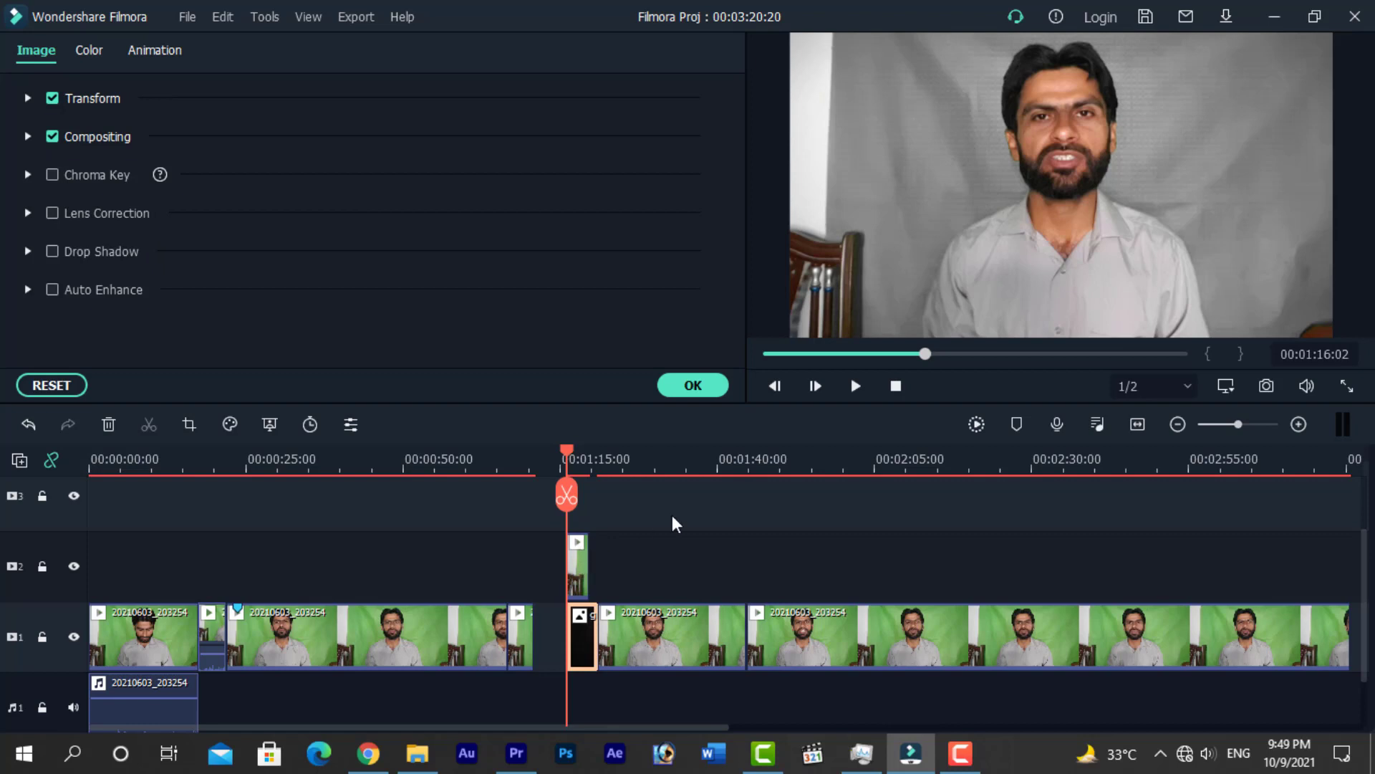
left_click_drag(566, 450, 578, 451)
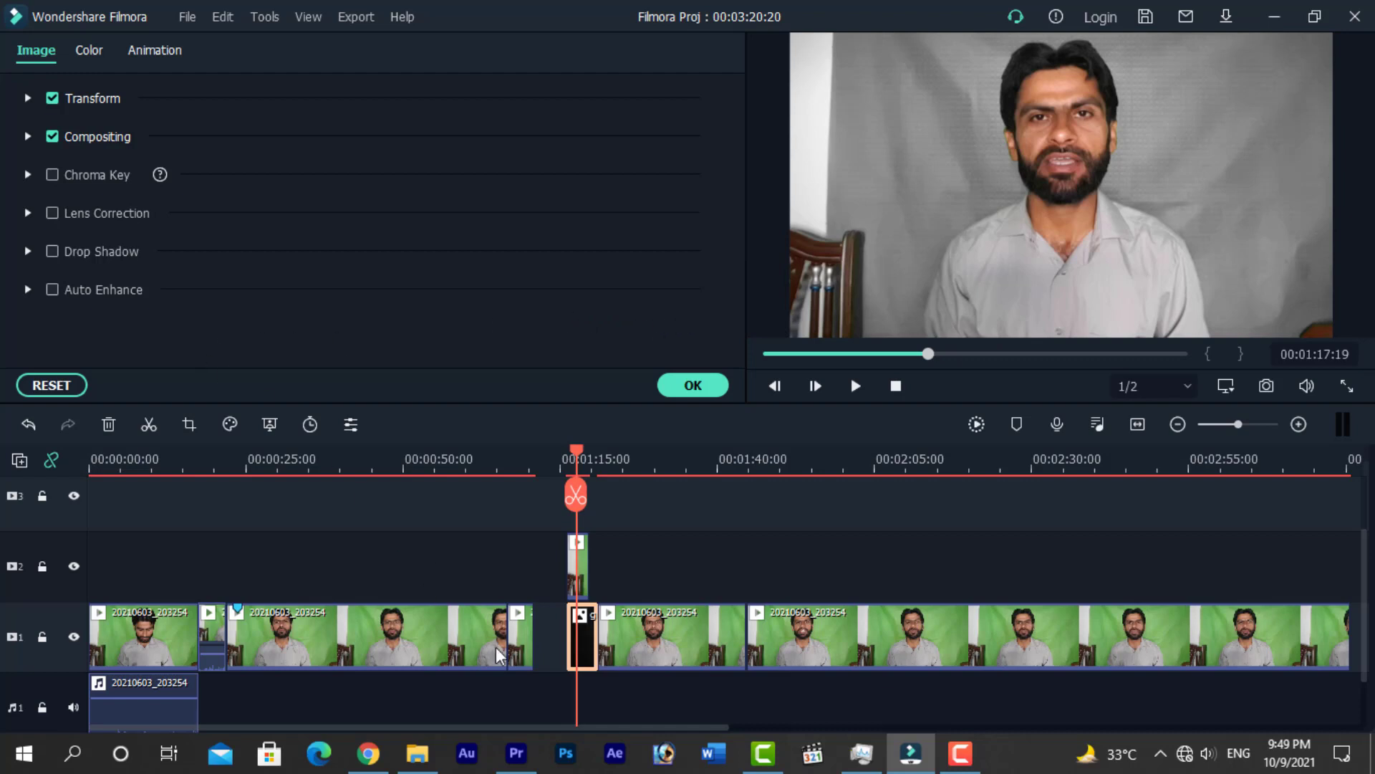
- Sample several areas of the green backdrop as the track 2 clip's Chroma Key color, ending with the darker green beside the man's shoulder
left_click(574, 557)
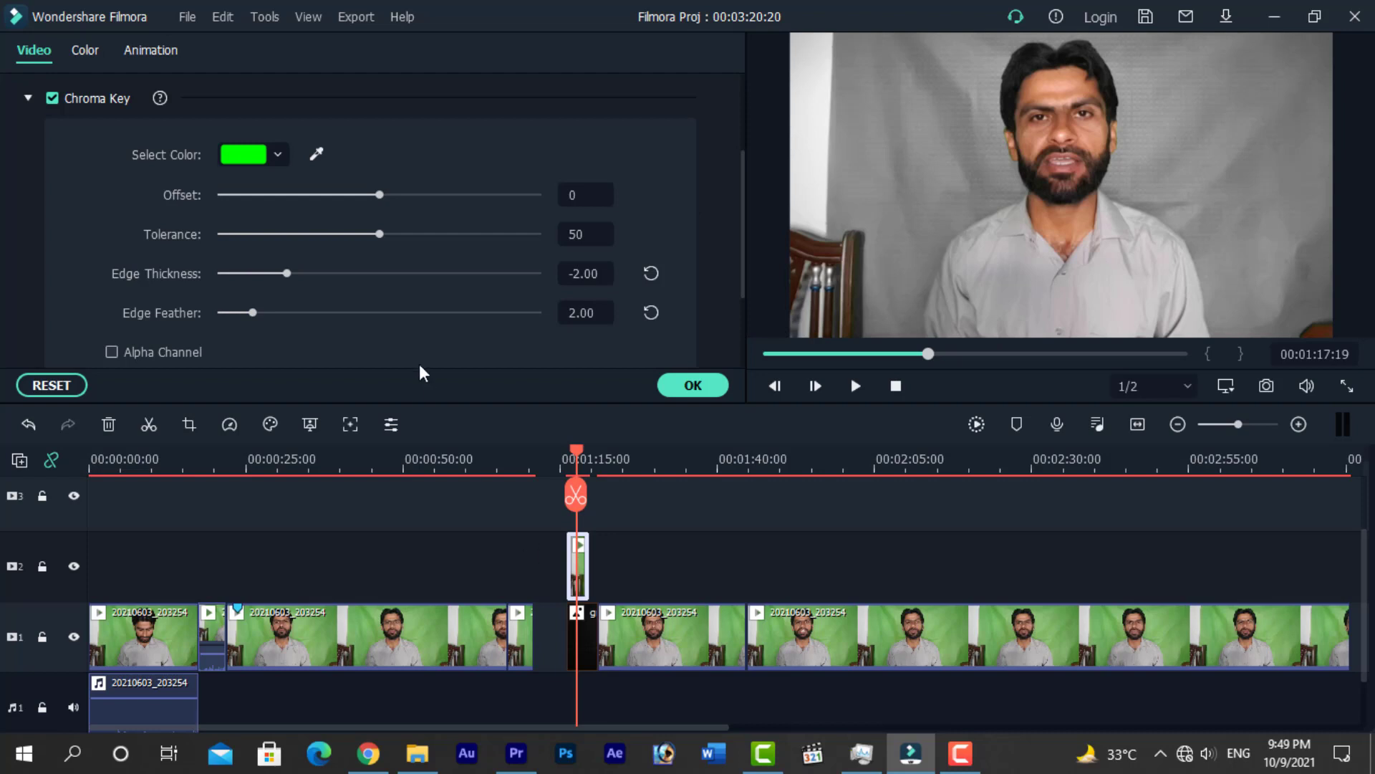
left_click(318, 152)
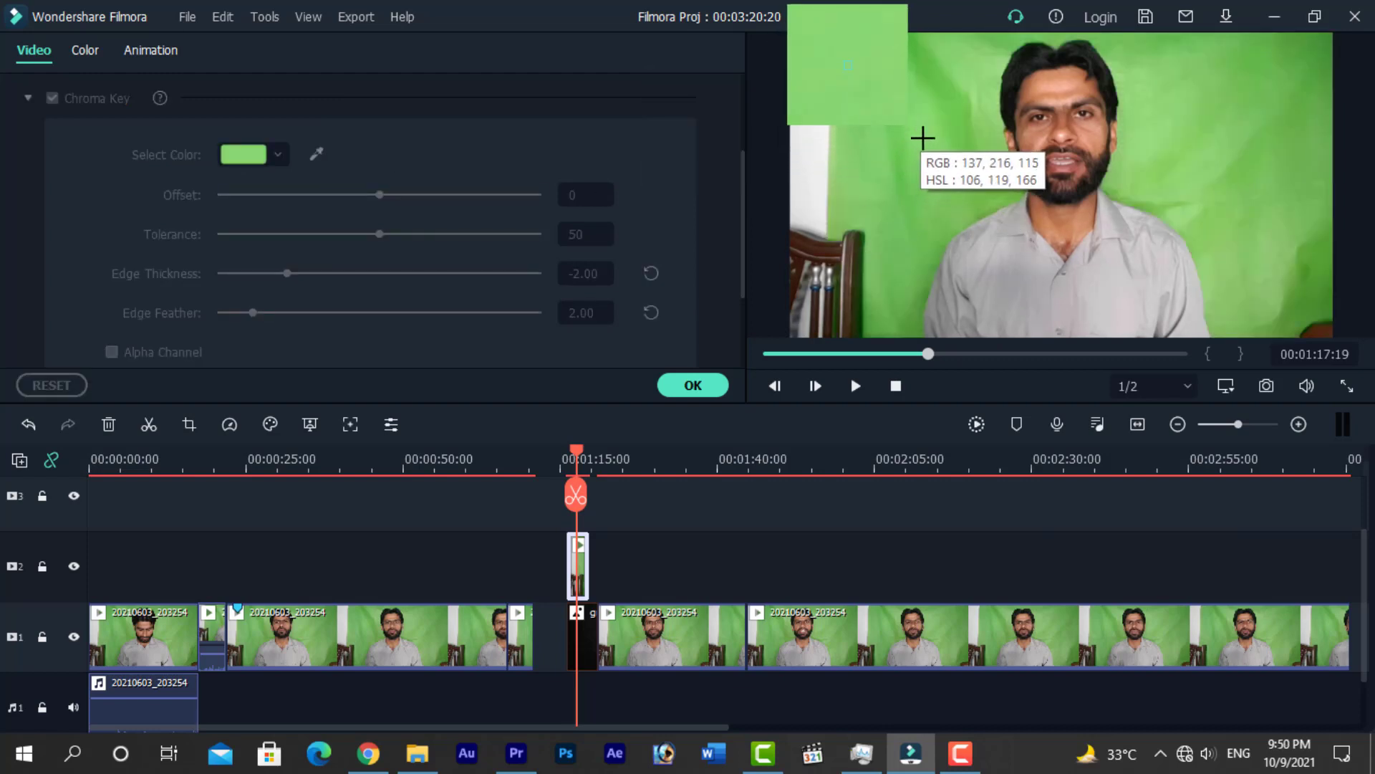
left_click(955, 185)
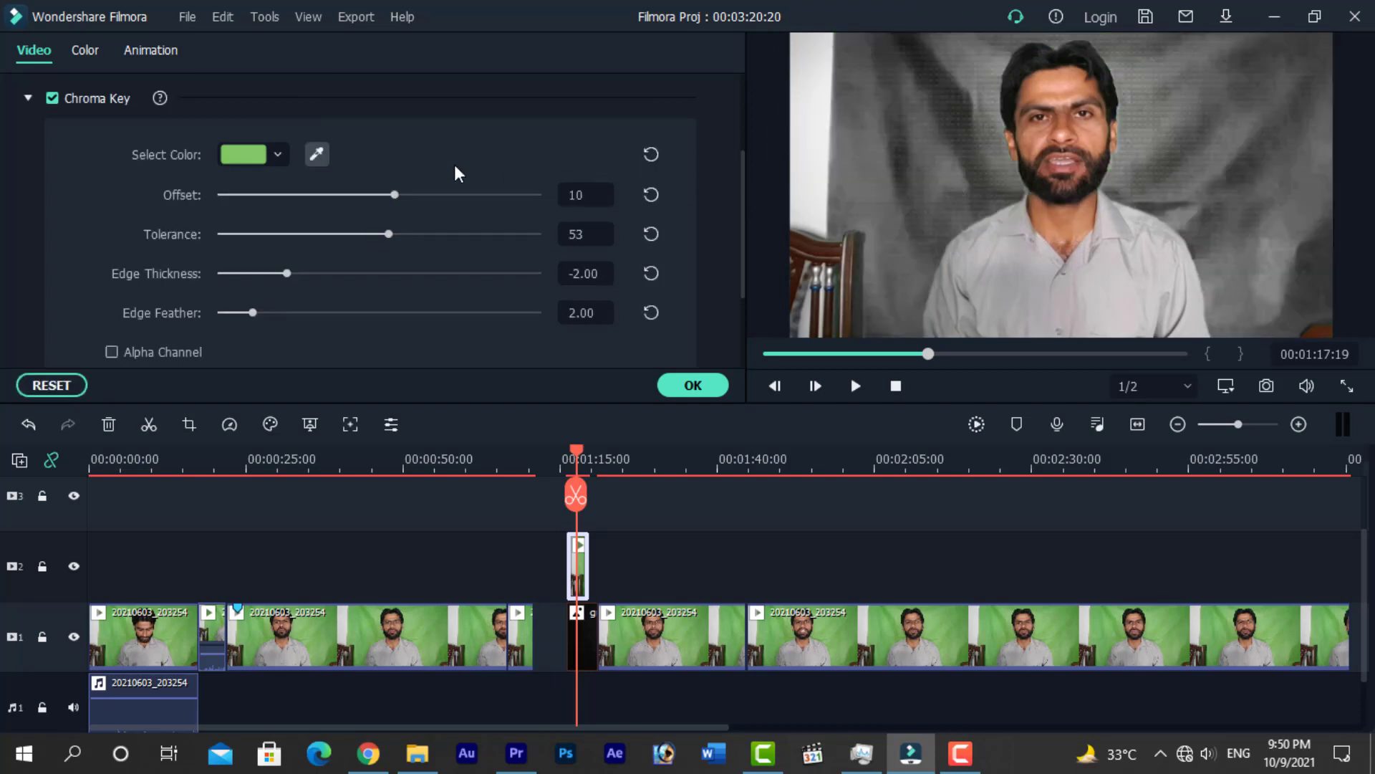
left_click(317, 153)
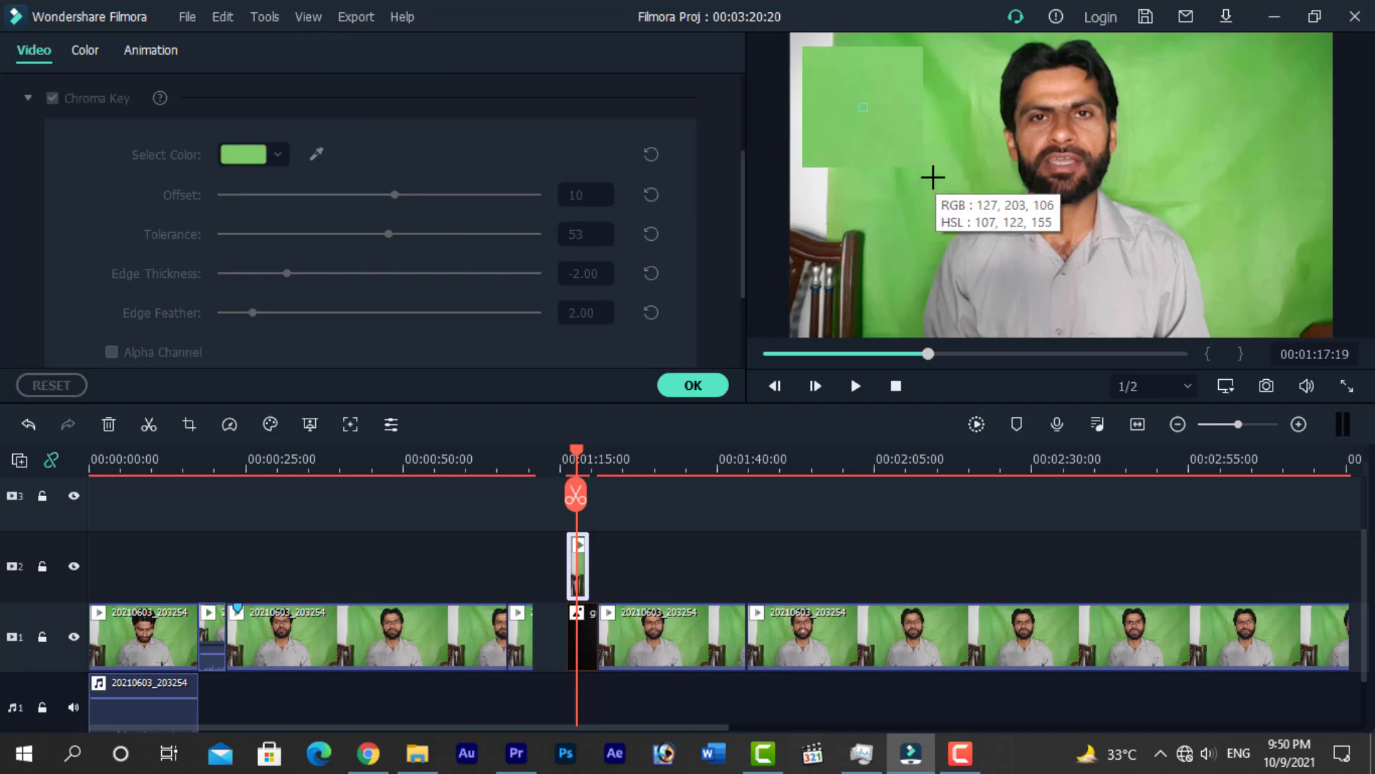
left_click(1311, 291)
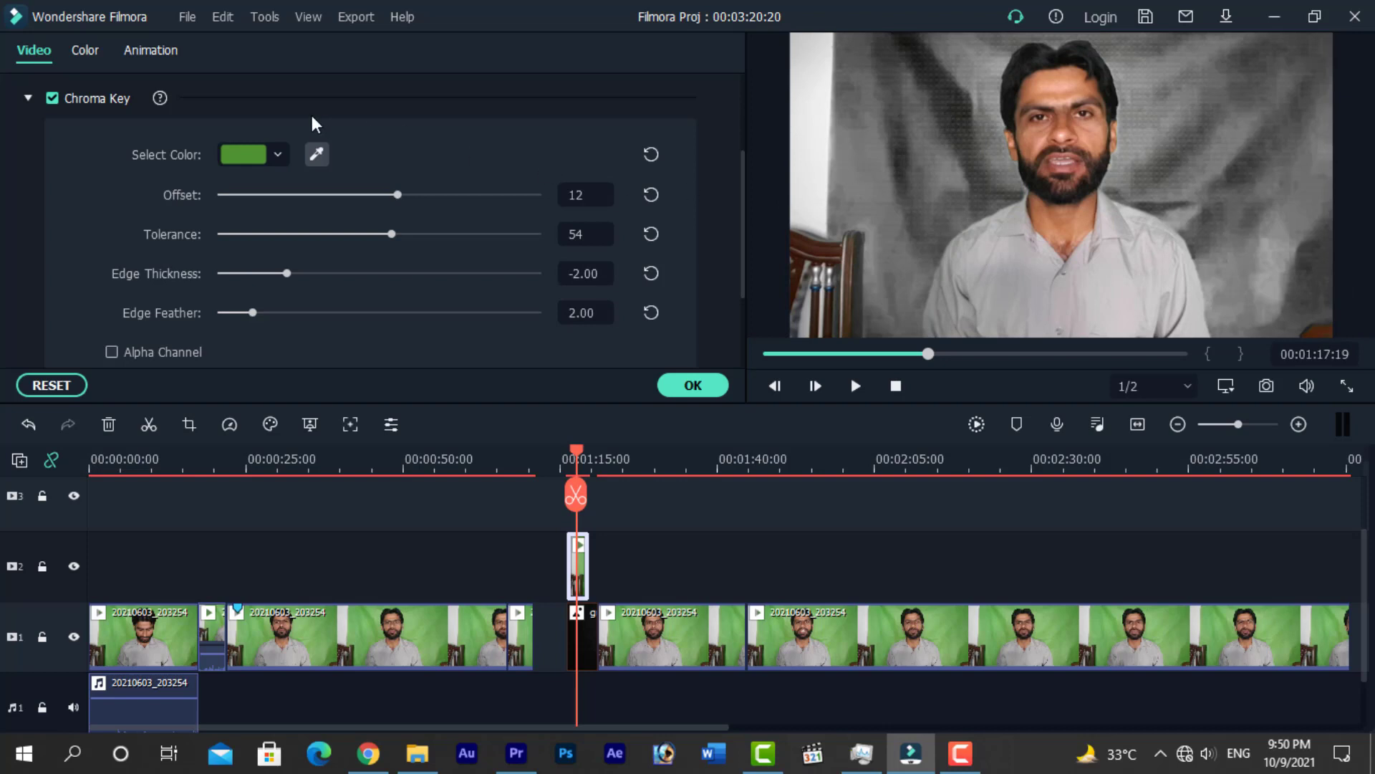
left_click(317, 154)
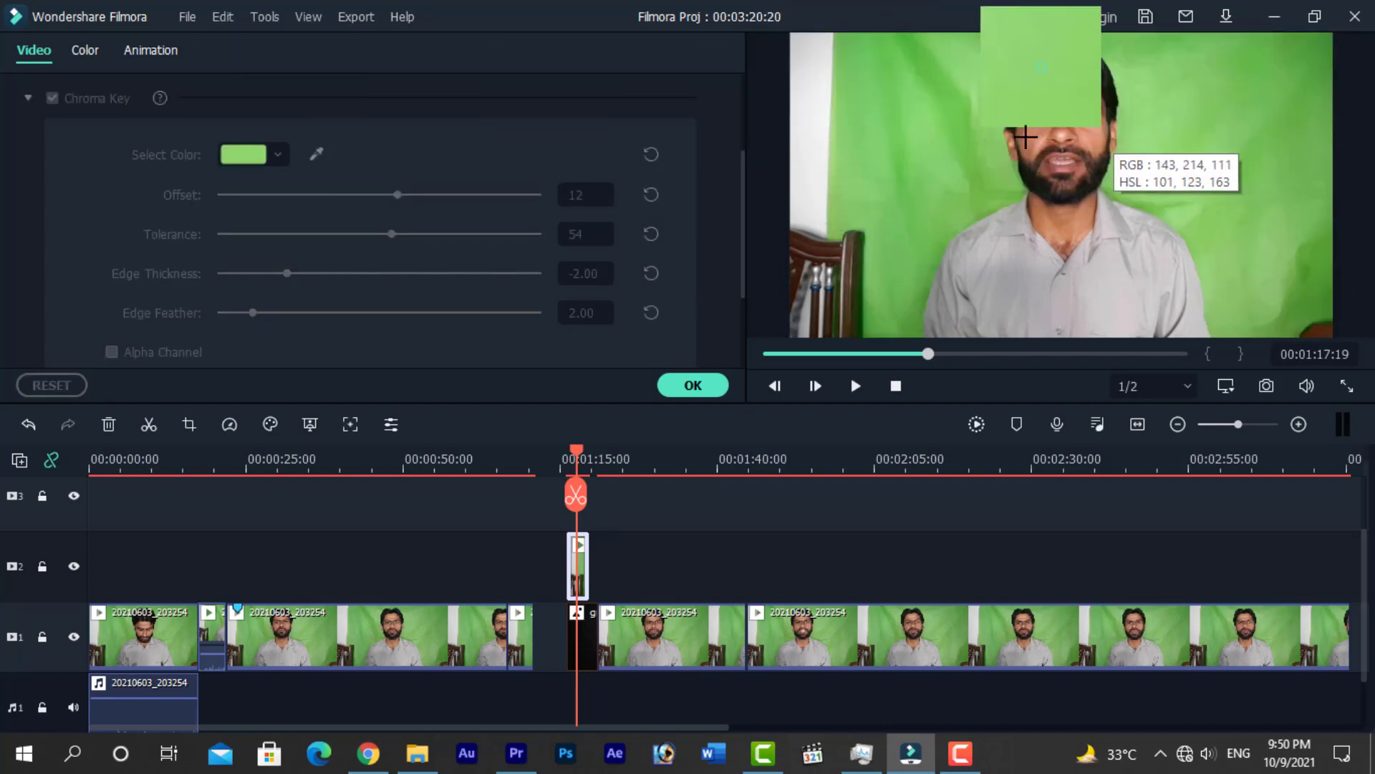
left_click(909, 174)
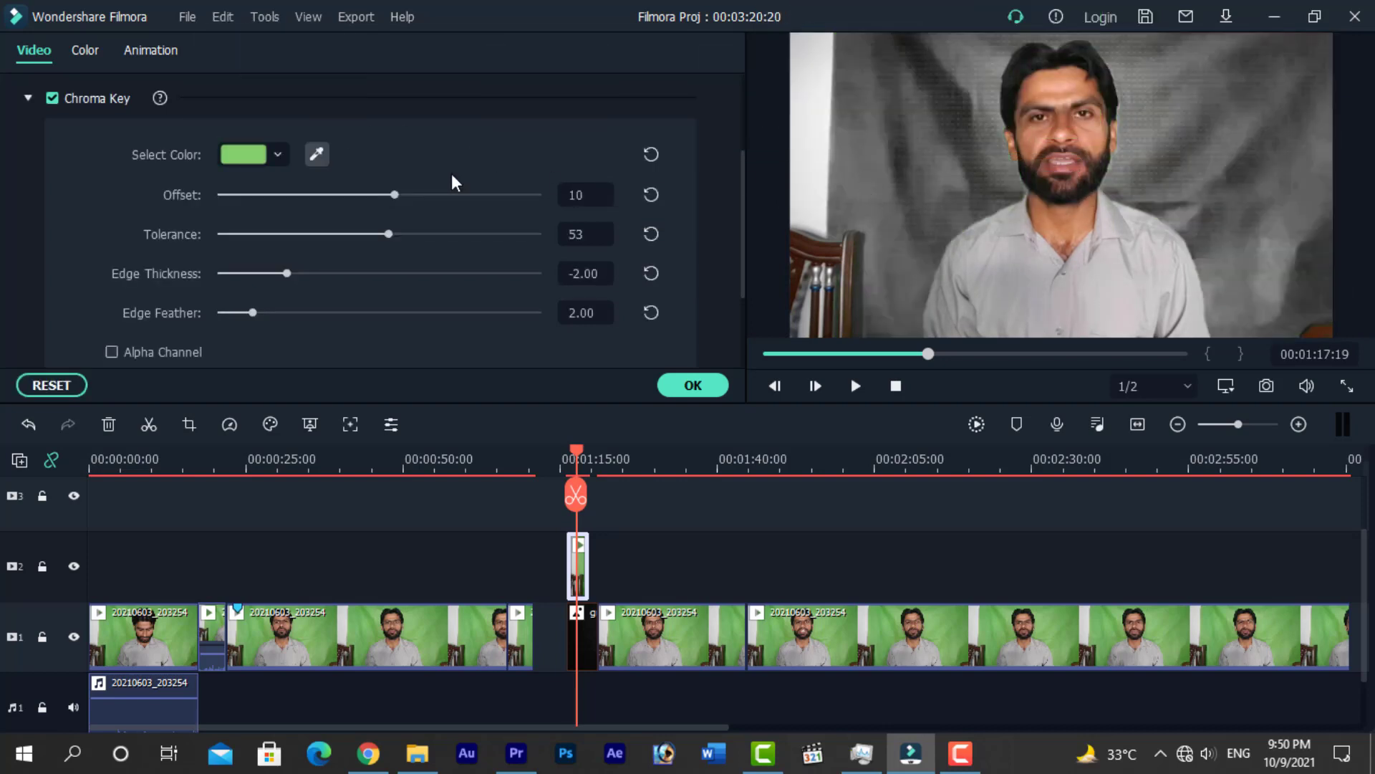
left_click(320, 154)
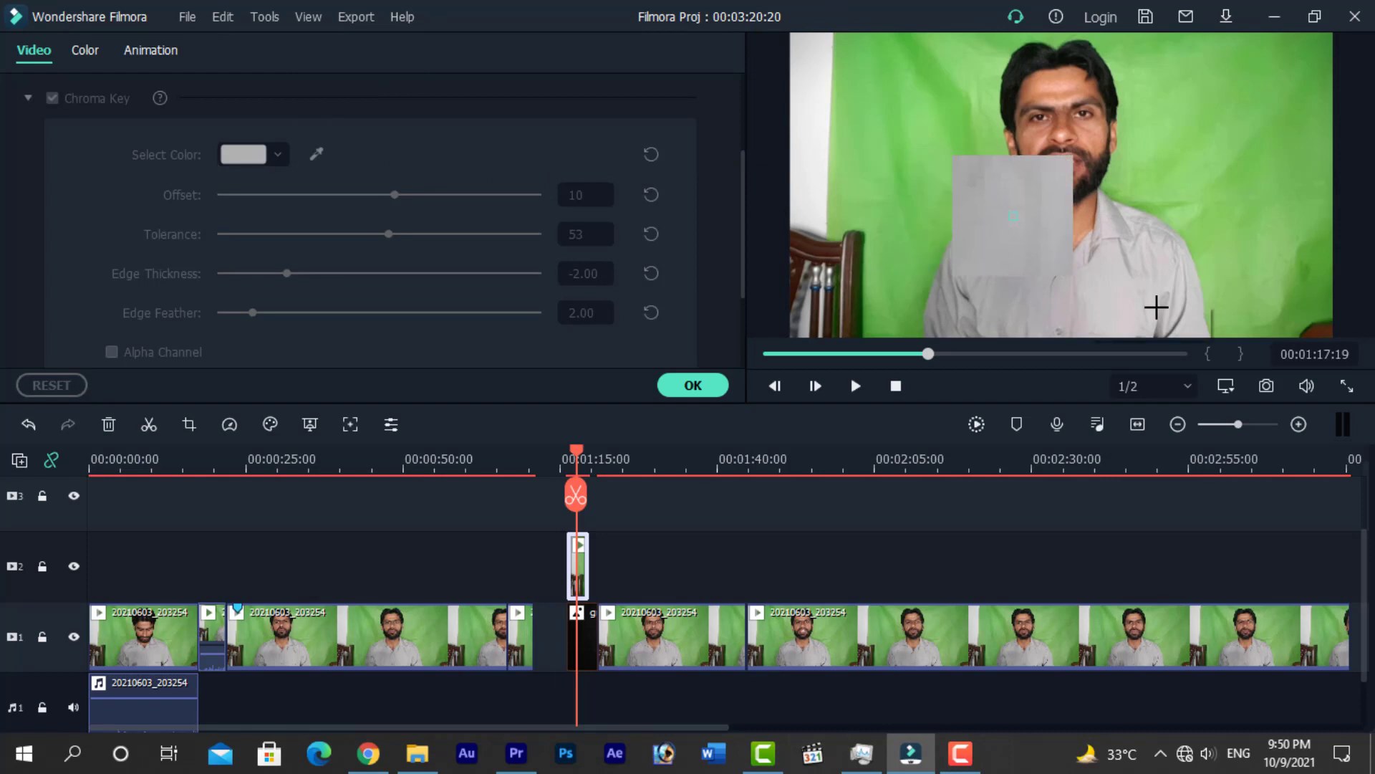
left_click(1270, 319)
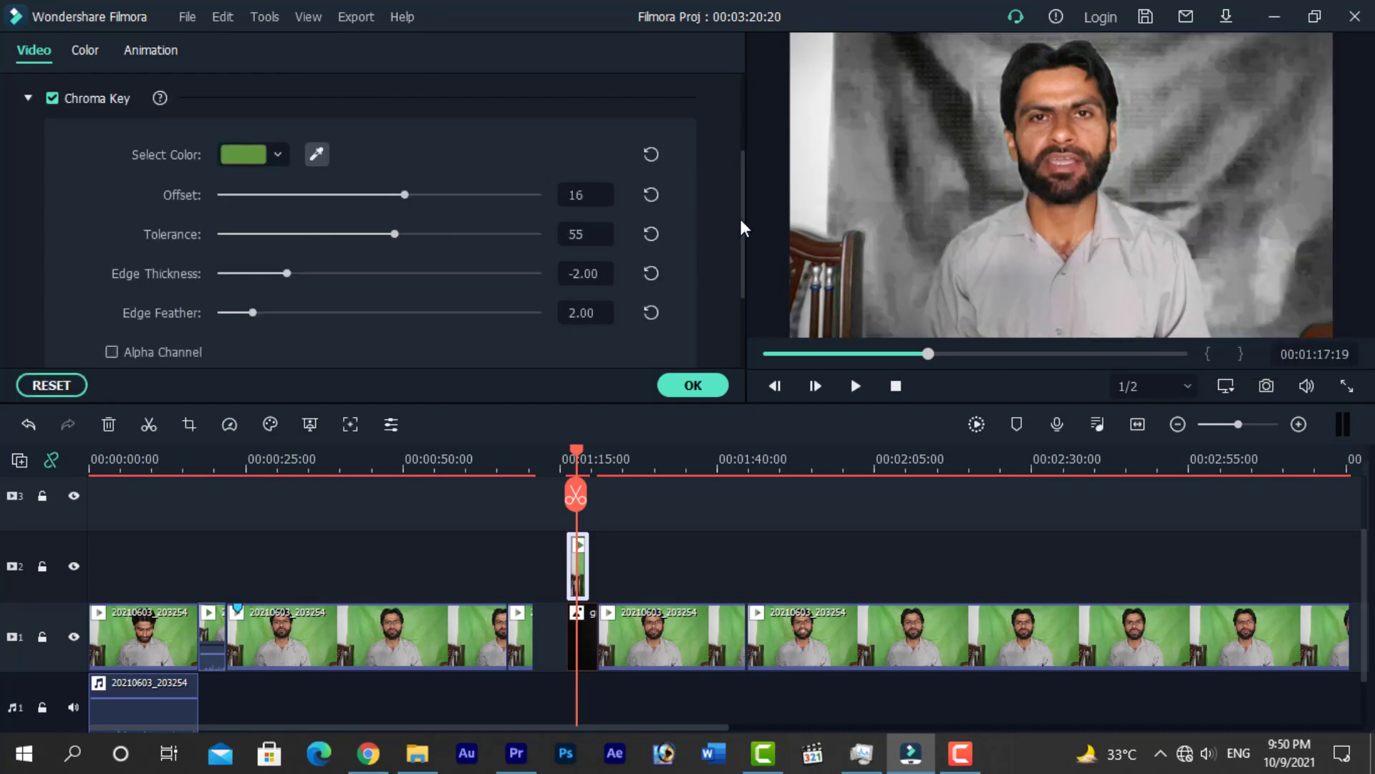
- Set the Chroma Key Offset to 100, Tolerance to 42, Edge Thickness to -4.14 and Edge Feather to 2.87
left_click_drag(741, 217, 477, 213)
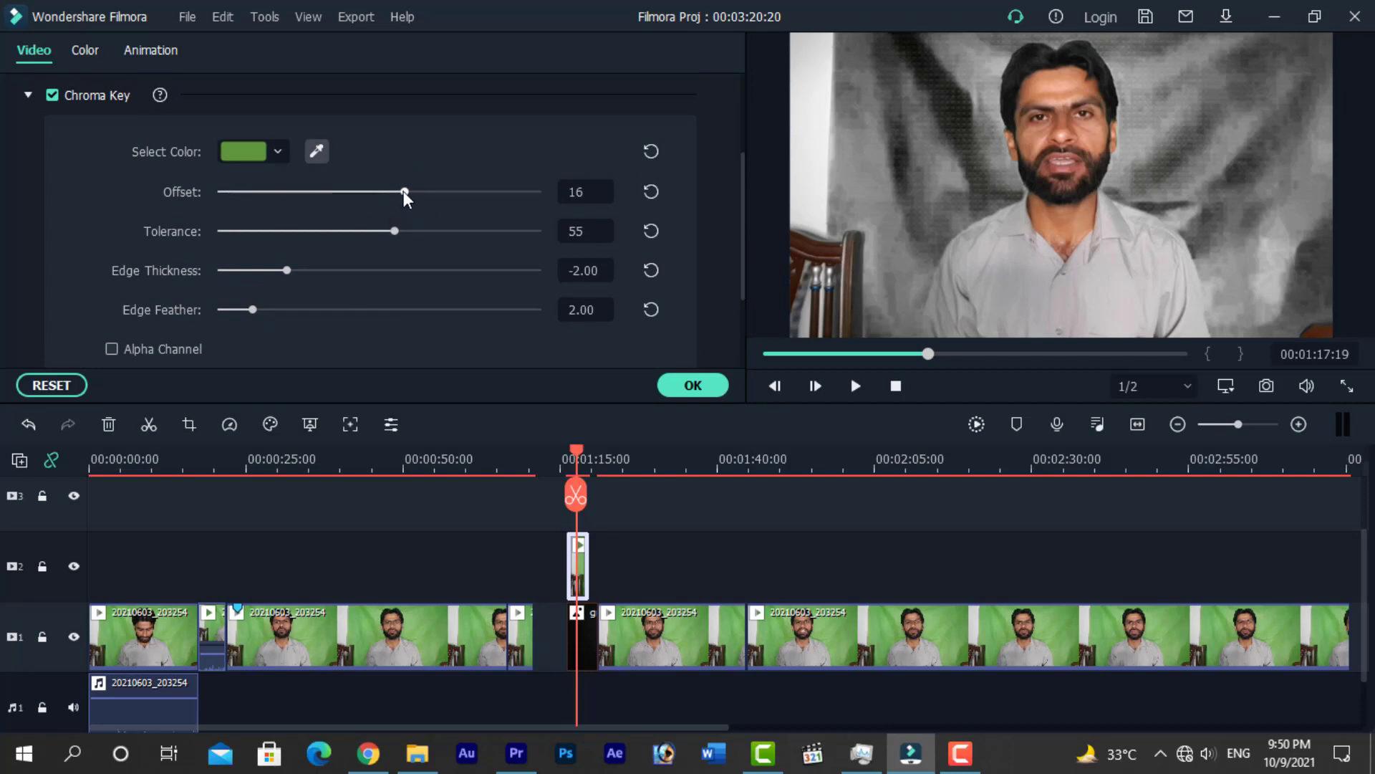
left_click_drag(404, 191, 540, 209)
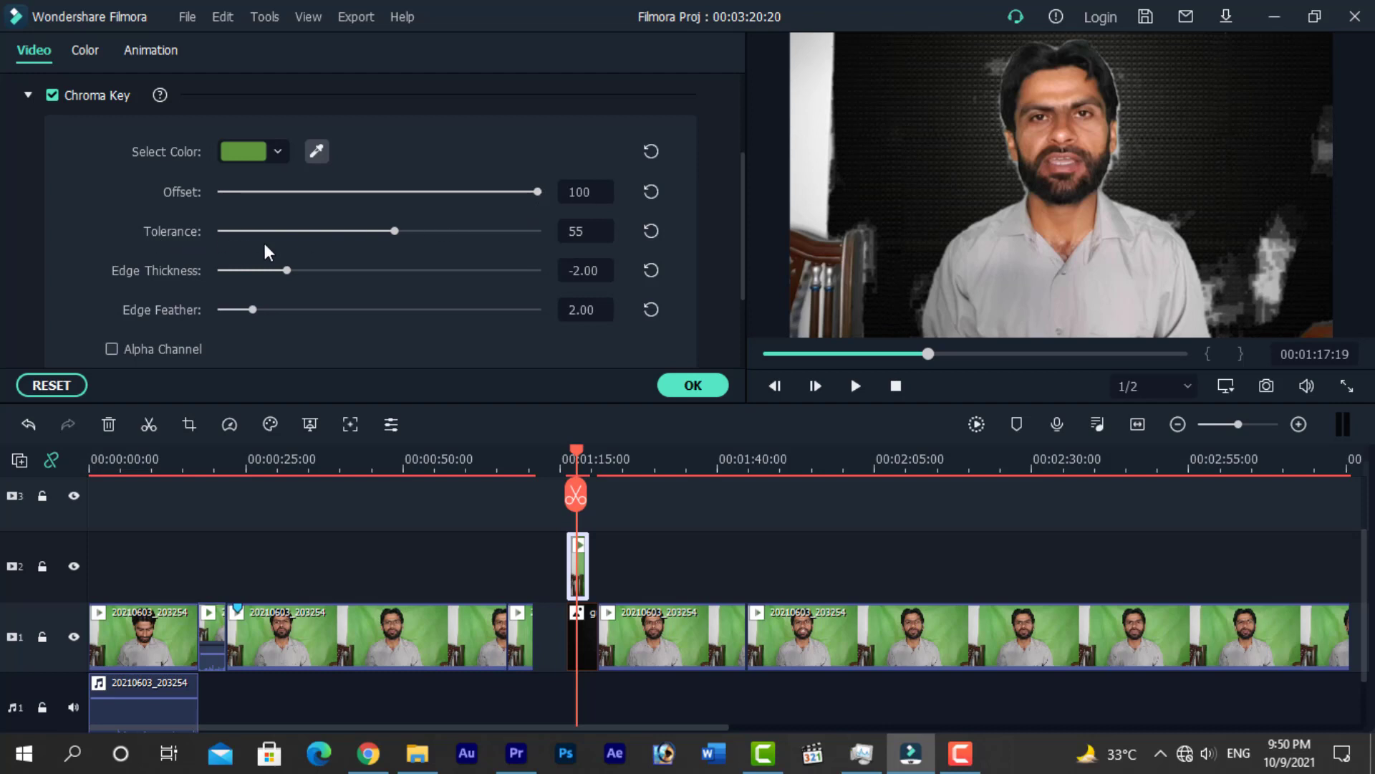
left_click_drag(392, 232, 352, 231)
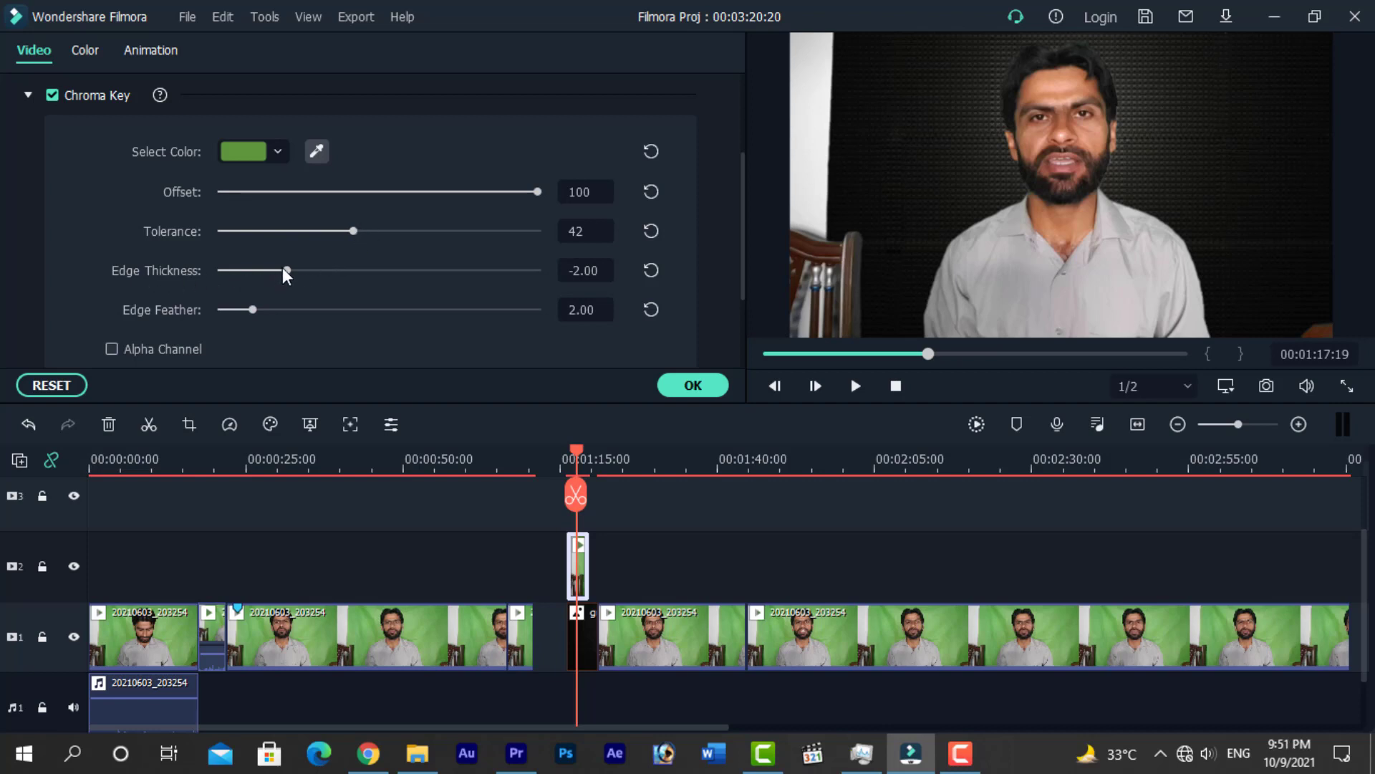
left_click_drag(286, 270, 267, 322)
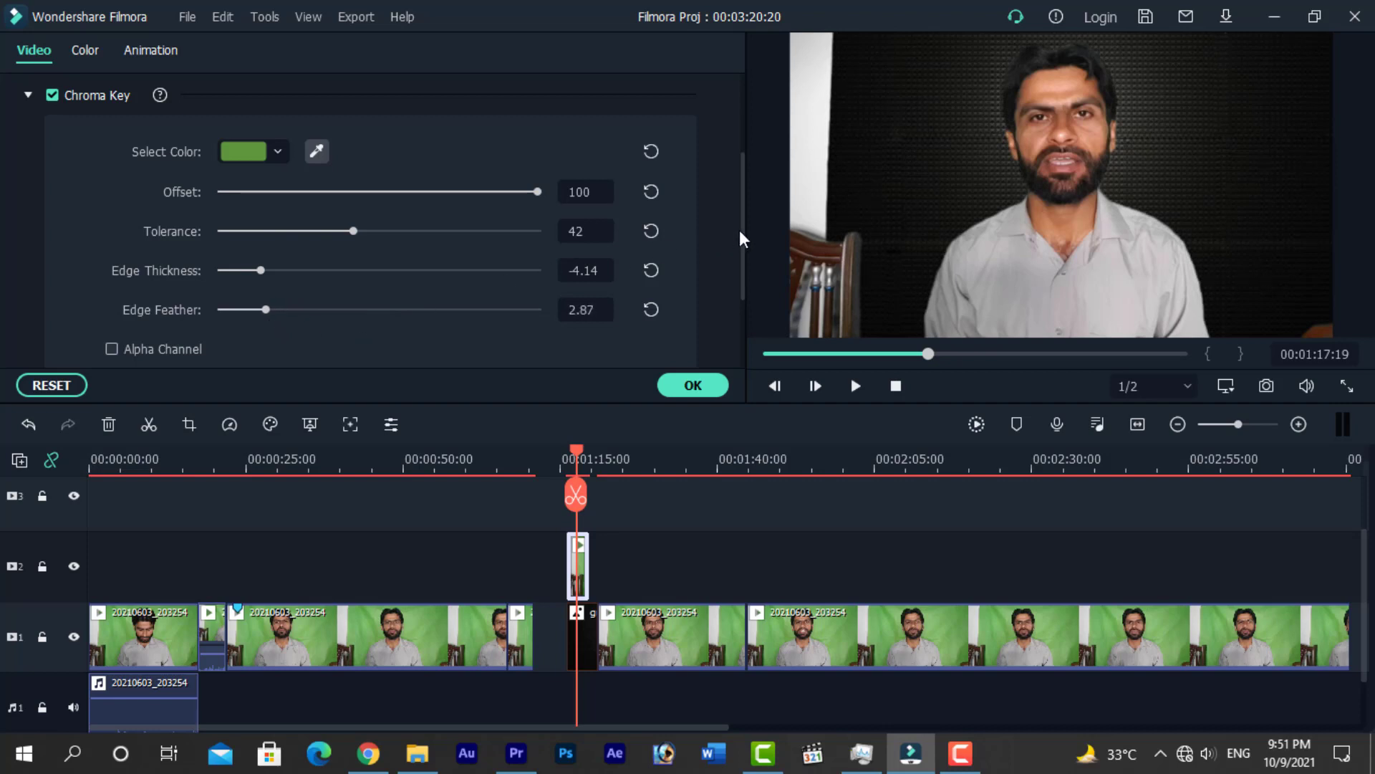
- Turn on Alpha Channel to inspect the keyed clip's matte, and turn it off again
left_click_drag(743, 227, 737, 270)
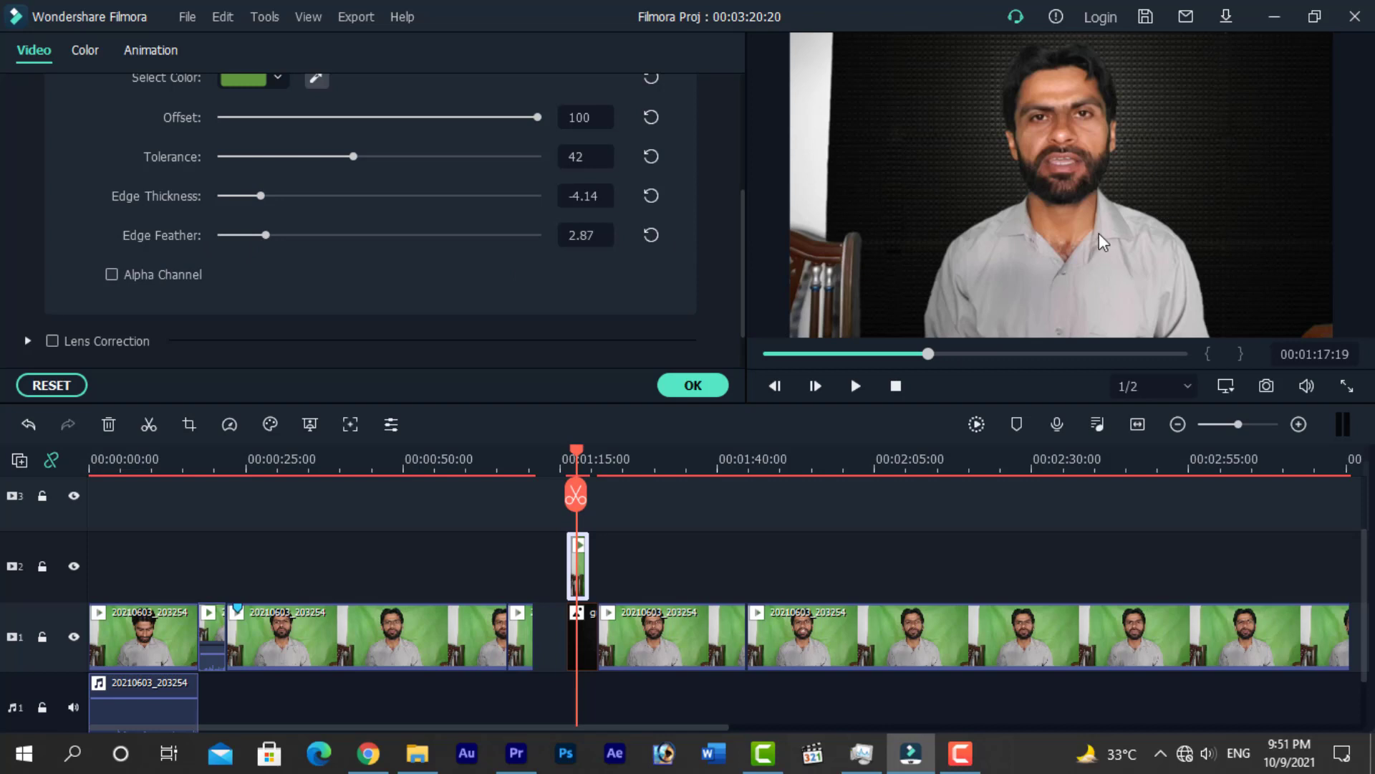
left_click(112, 275)
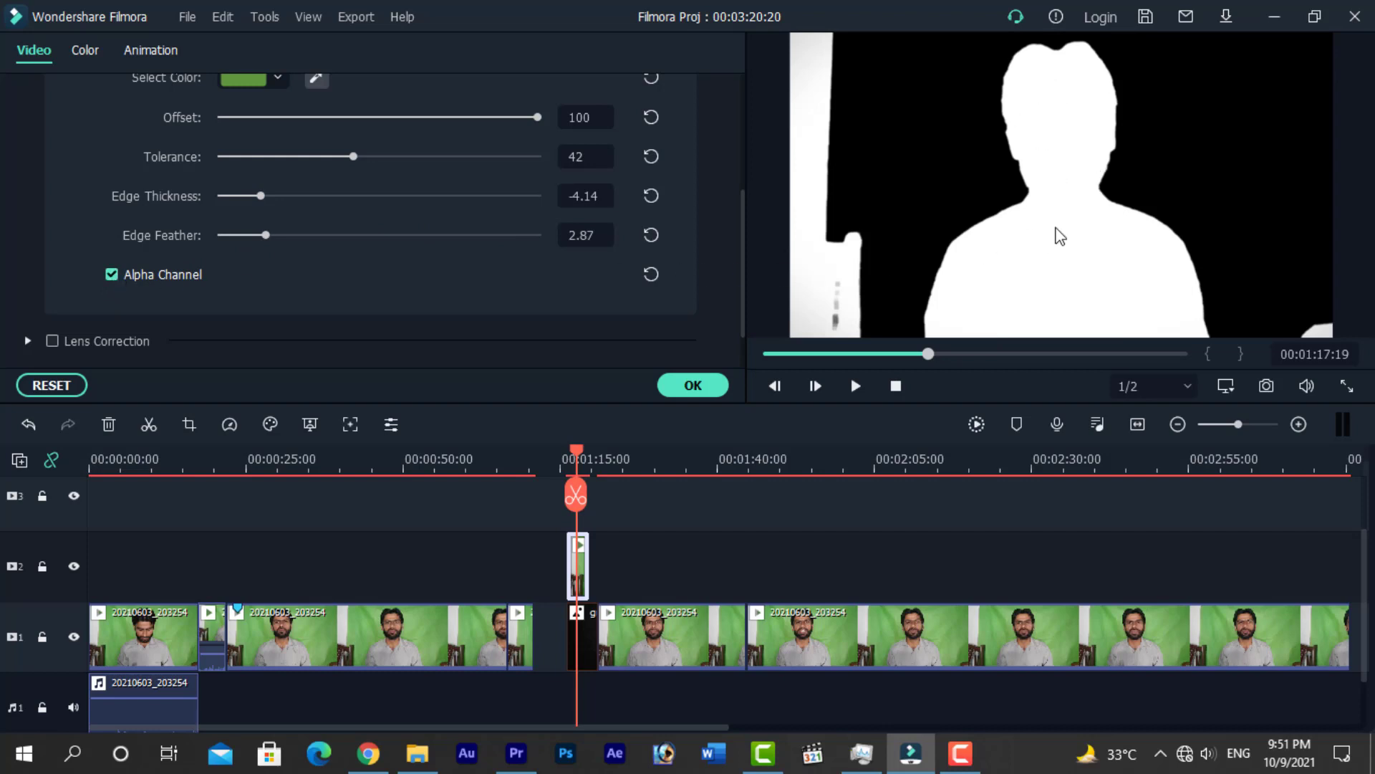
left_click(113, 274)
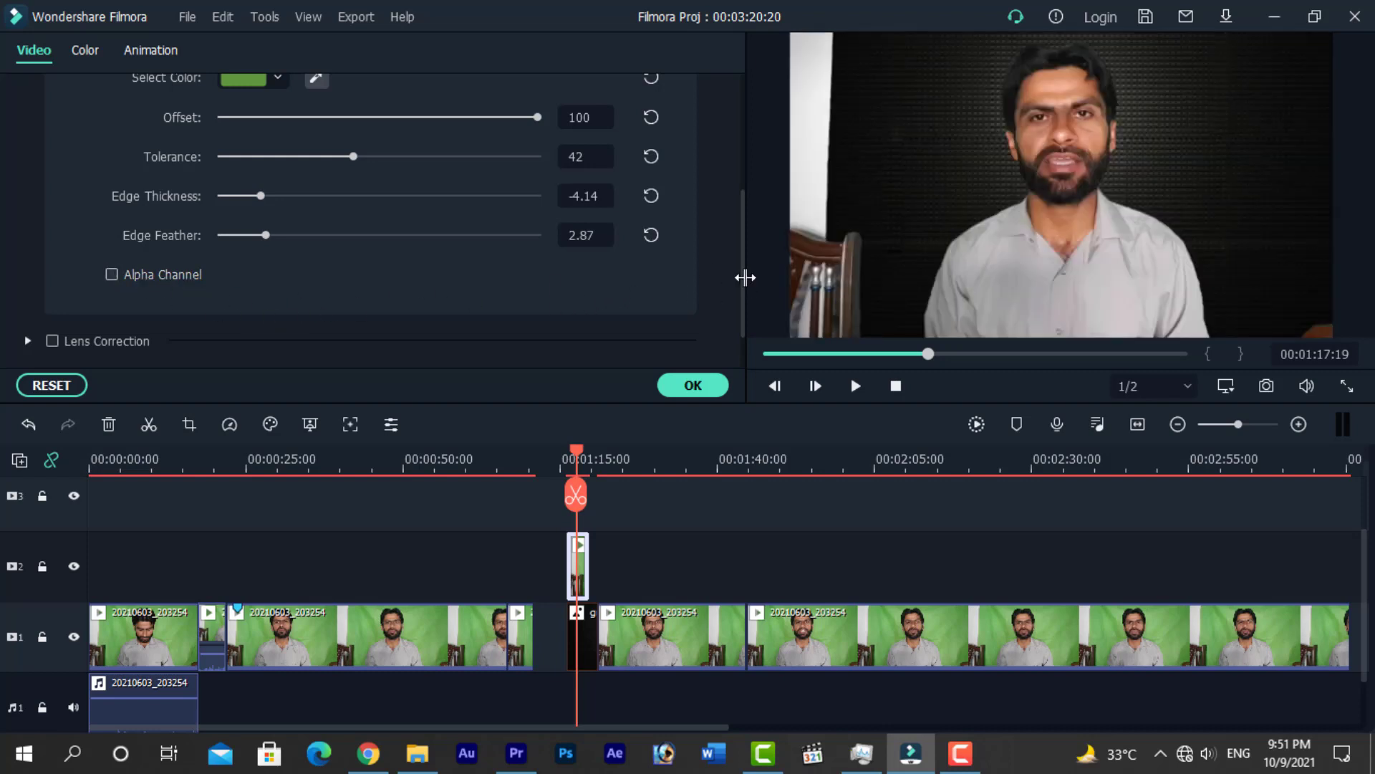
left_click_drag(742, 279, 738, 190)
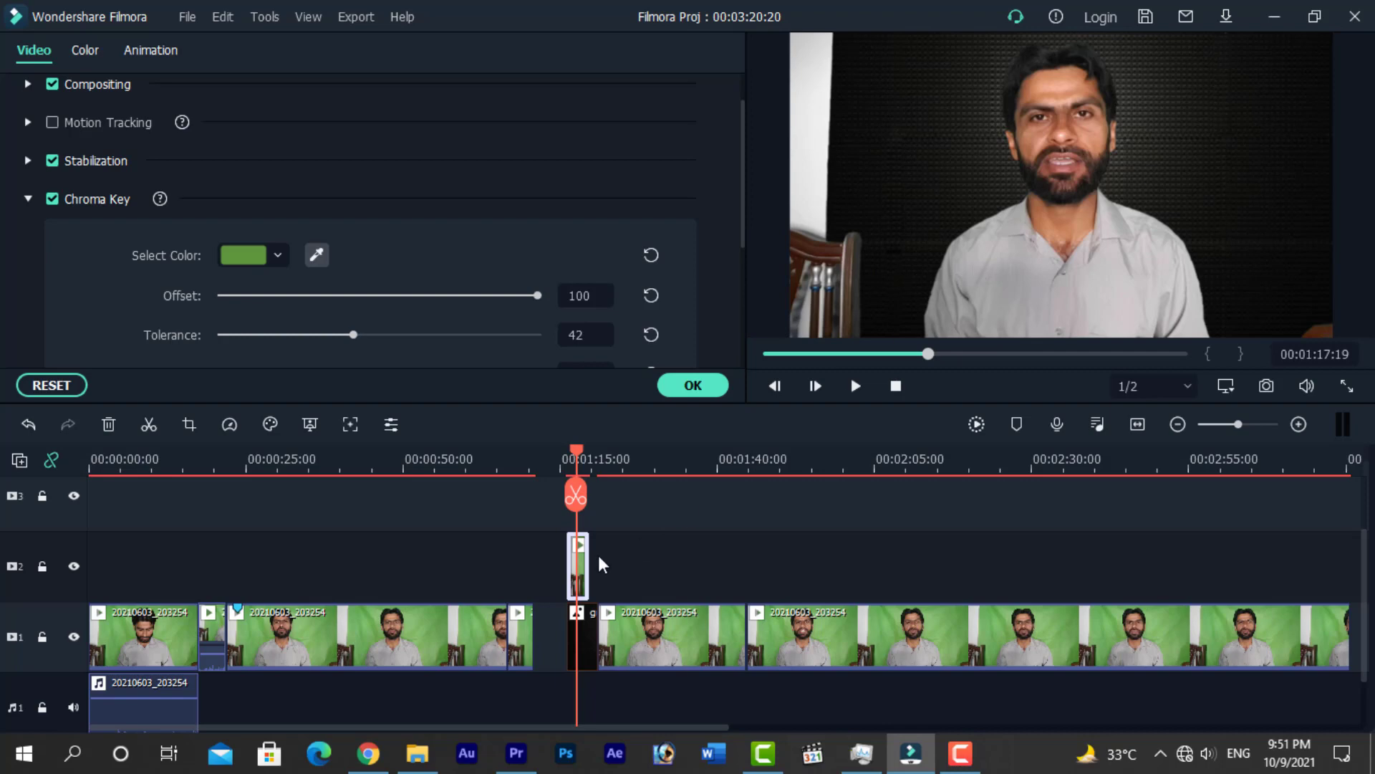
- Crop the keyed clip at a 16:9 ratio to 1031 x 580 around the man, excluding the wall and chair
right_click(581, 576)
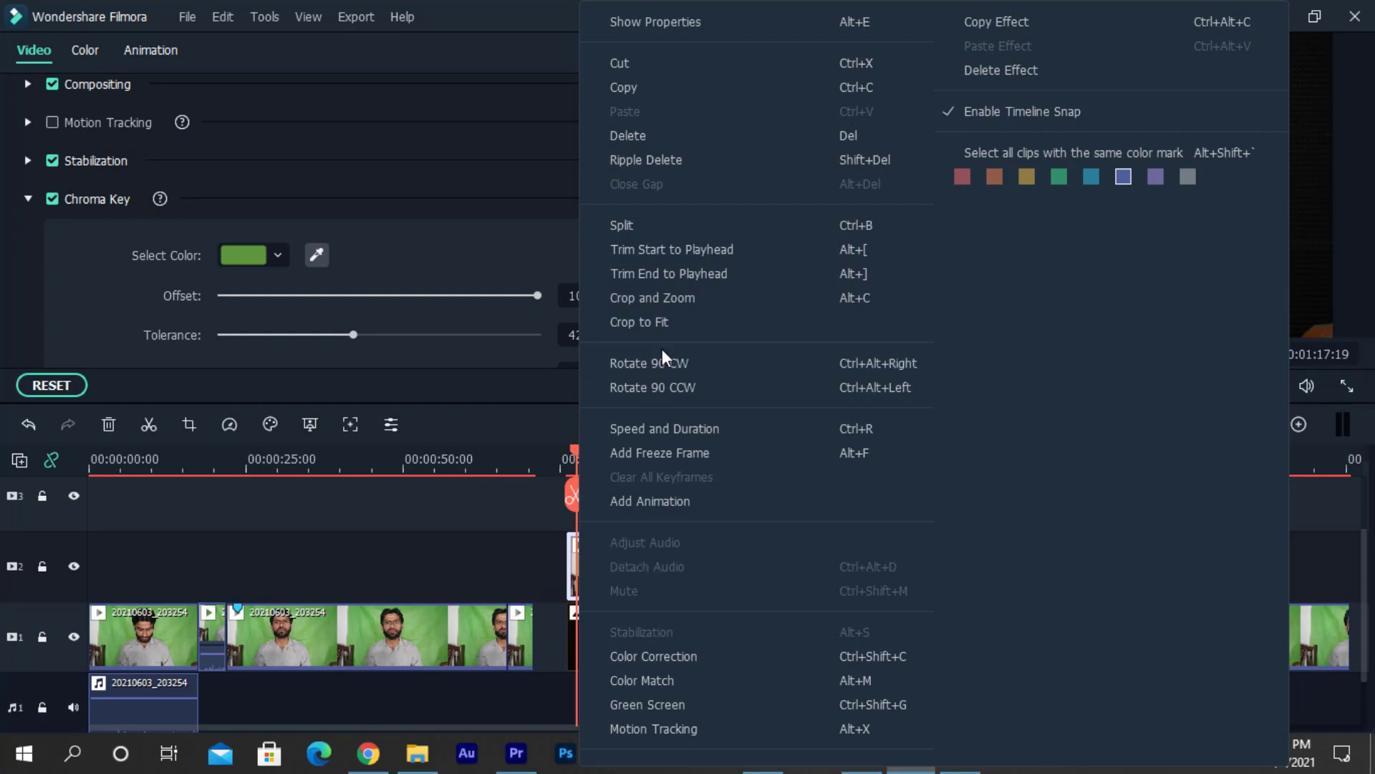
left_click(650, 298)
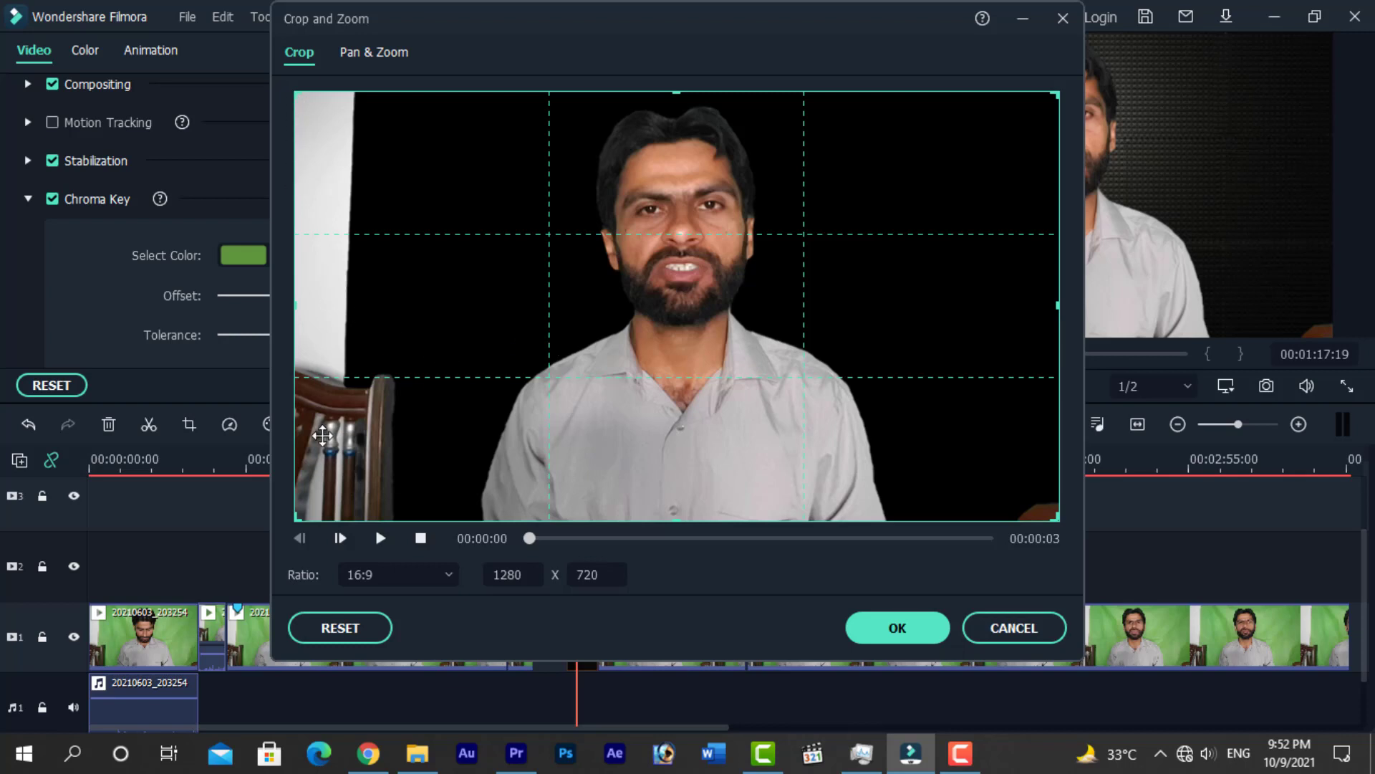
left_click_drag(297, 519, 304, 513)
left_click_drag(367, 525, 416, 529)
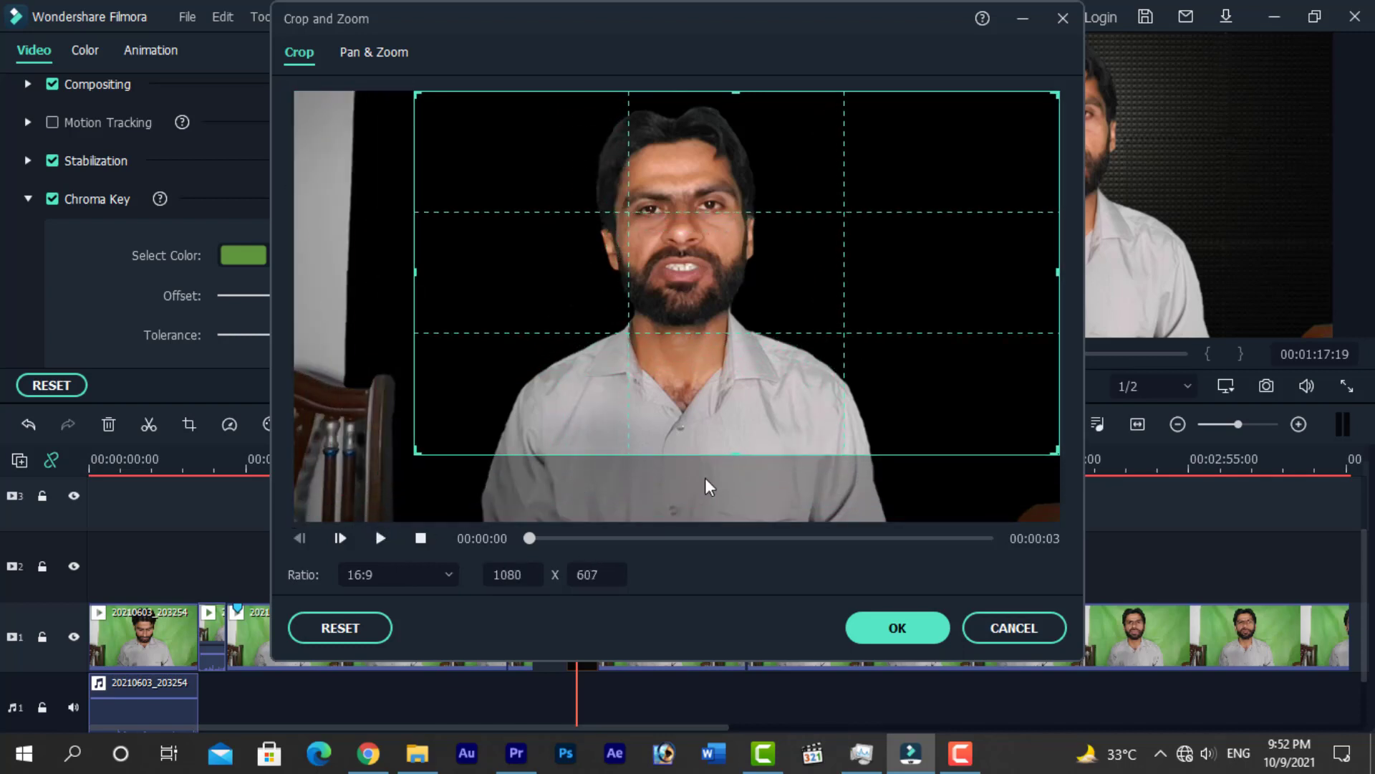
left_click_drag(1056, 272, 1028, 276)
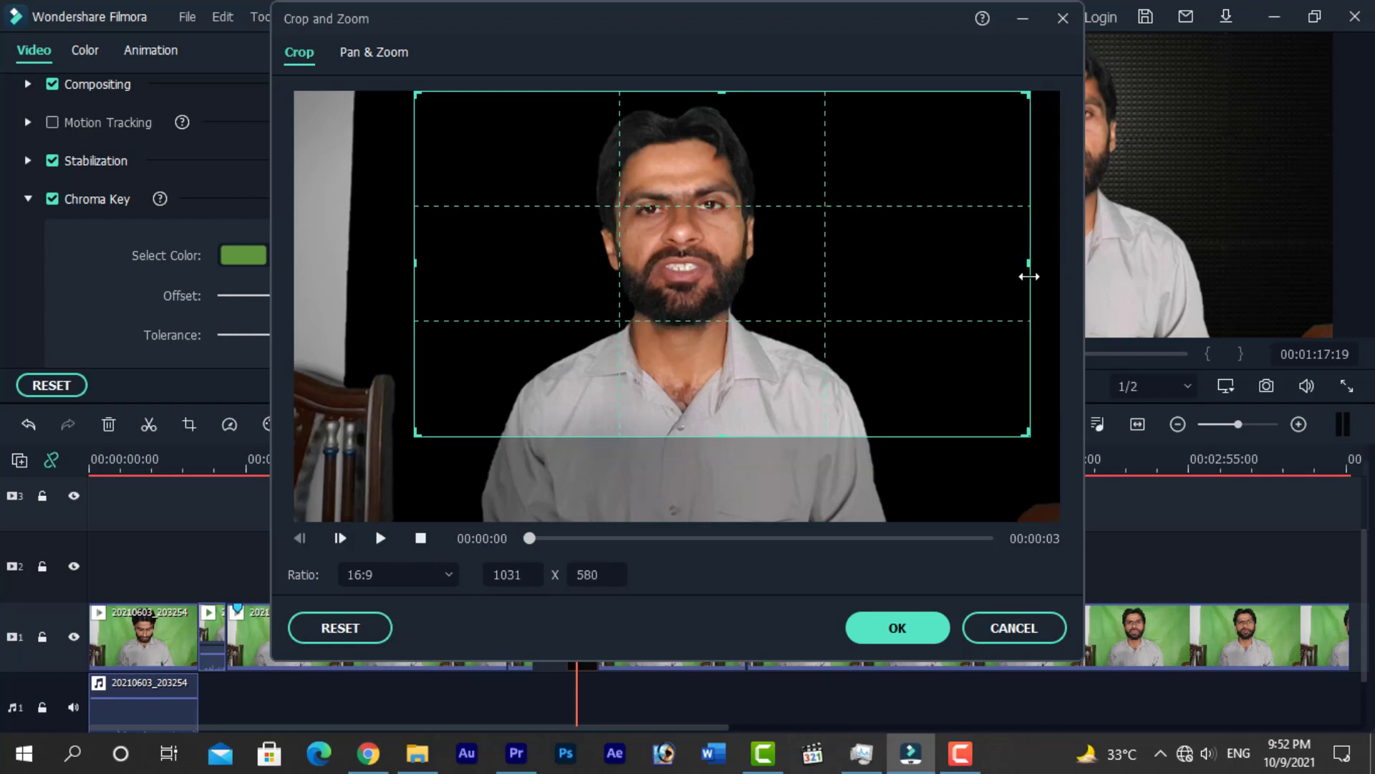
left_click_drag(865, 304, 834, 349)
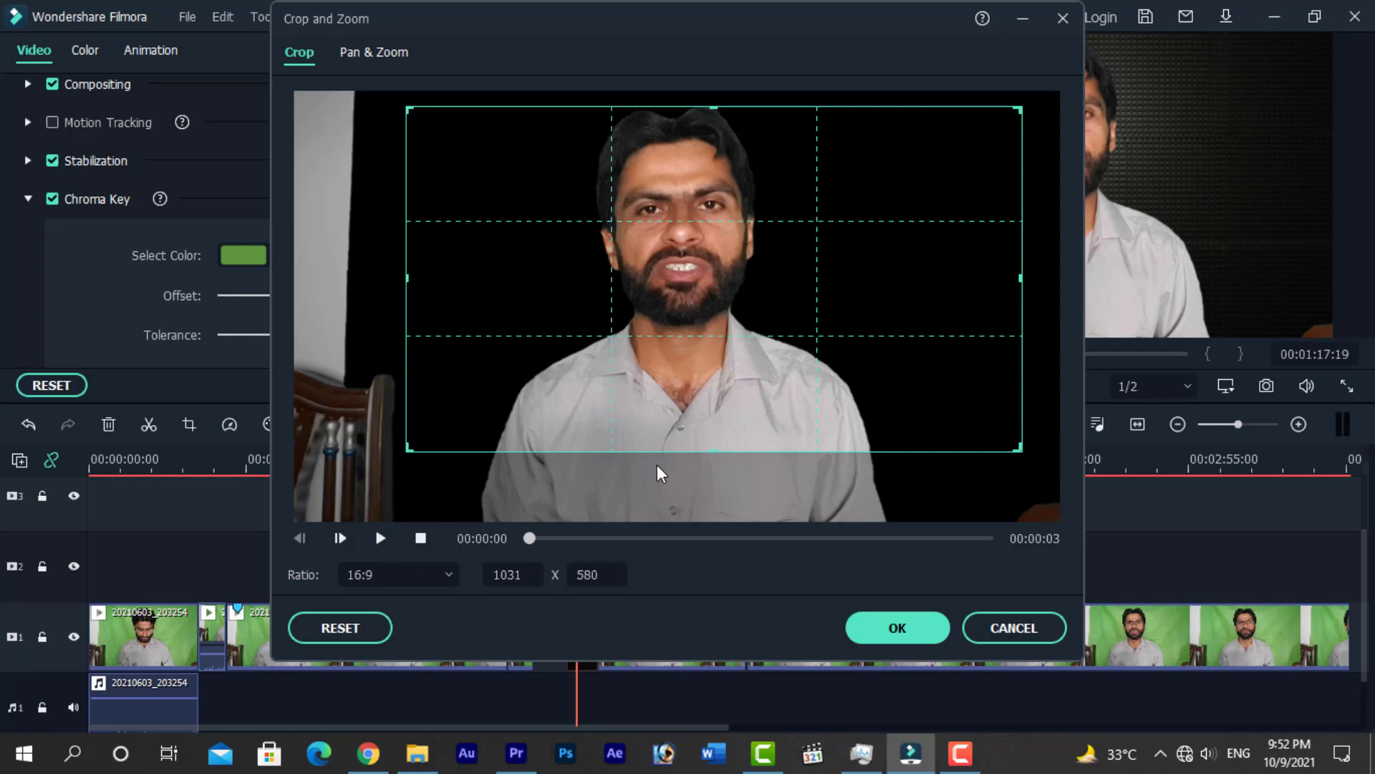
left_click(921, 626)
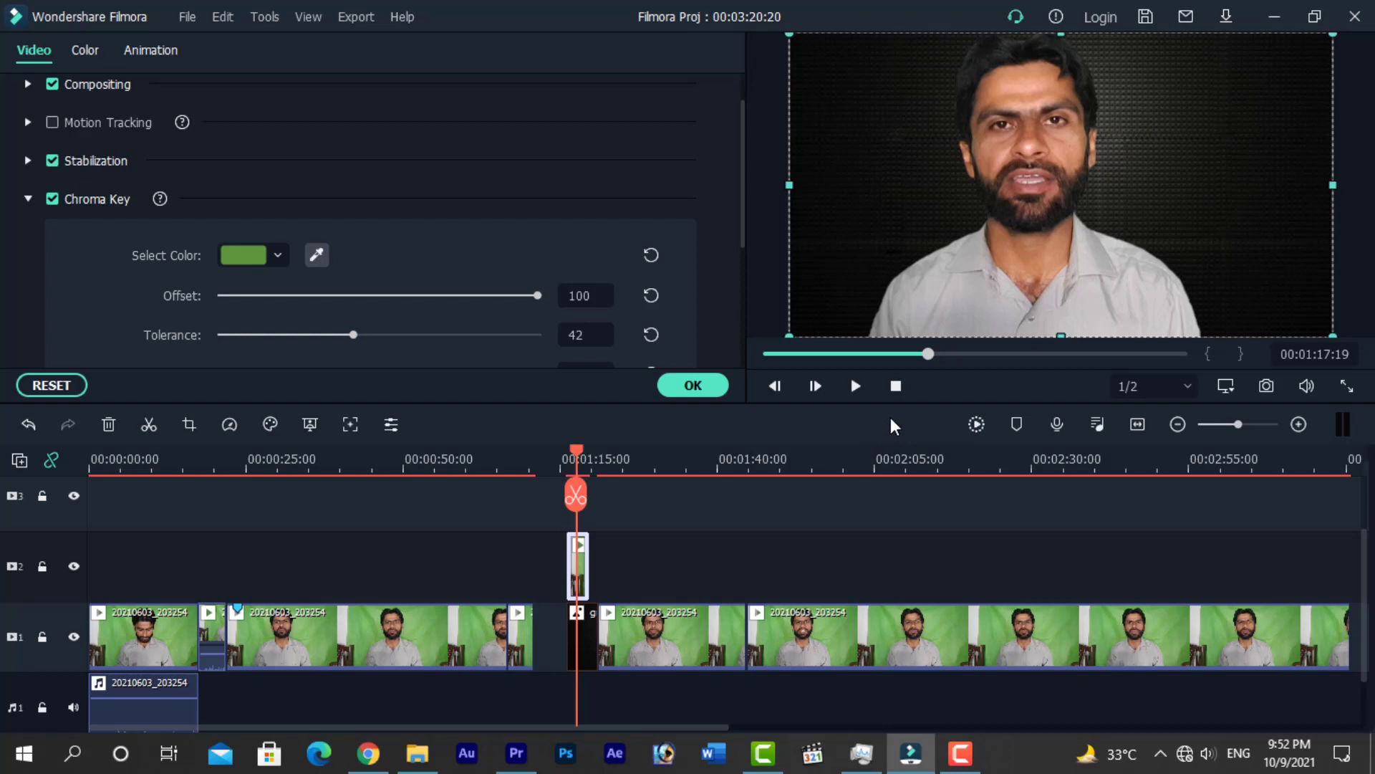
- Undo the crop and both Alpha Channel changes on the keyed clip
key("ctrl+z")
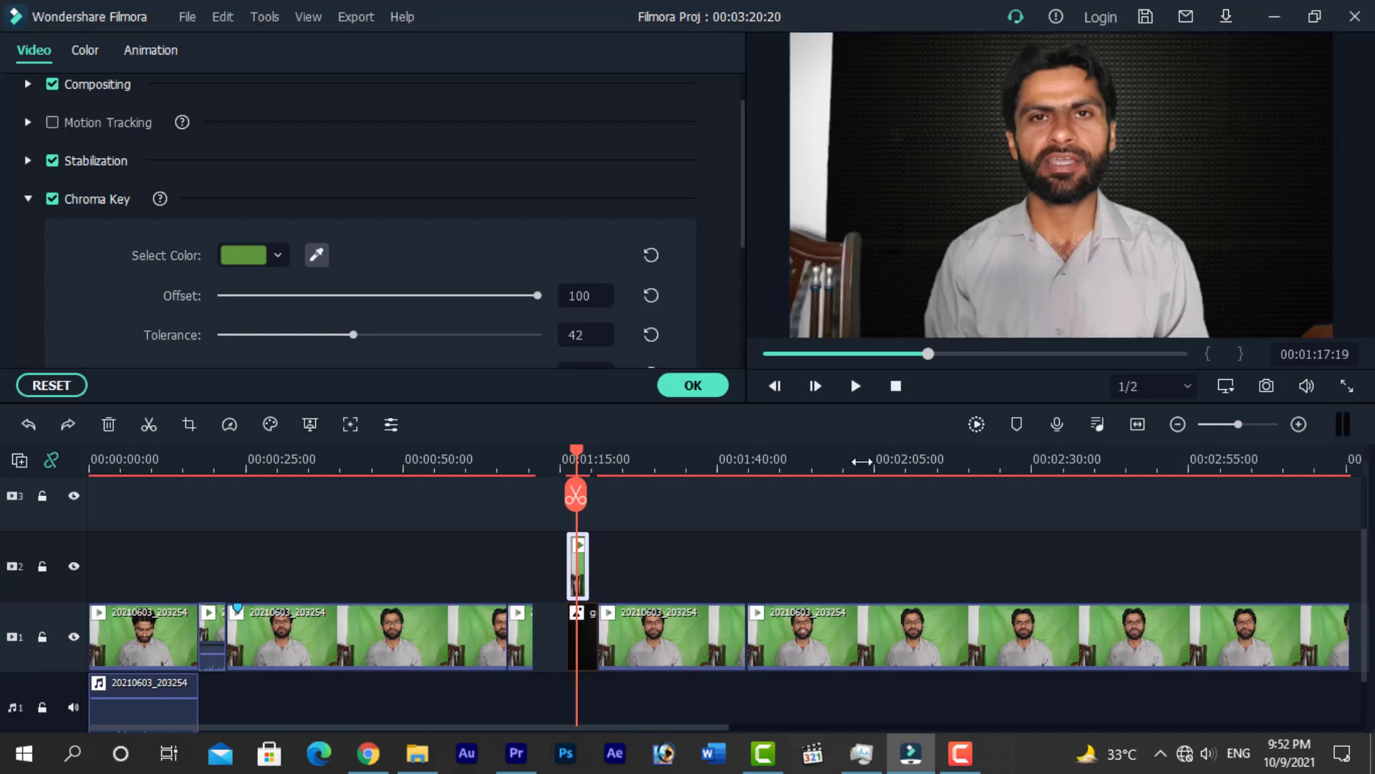
left_click(701, 571)
key("ctrl+z")
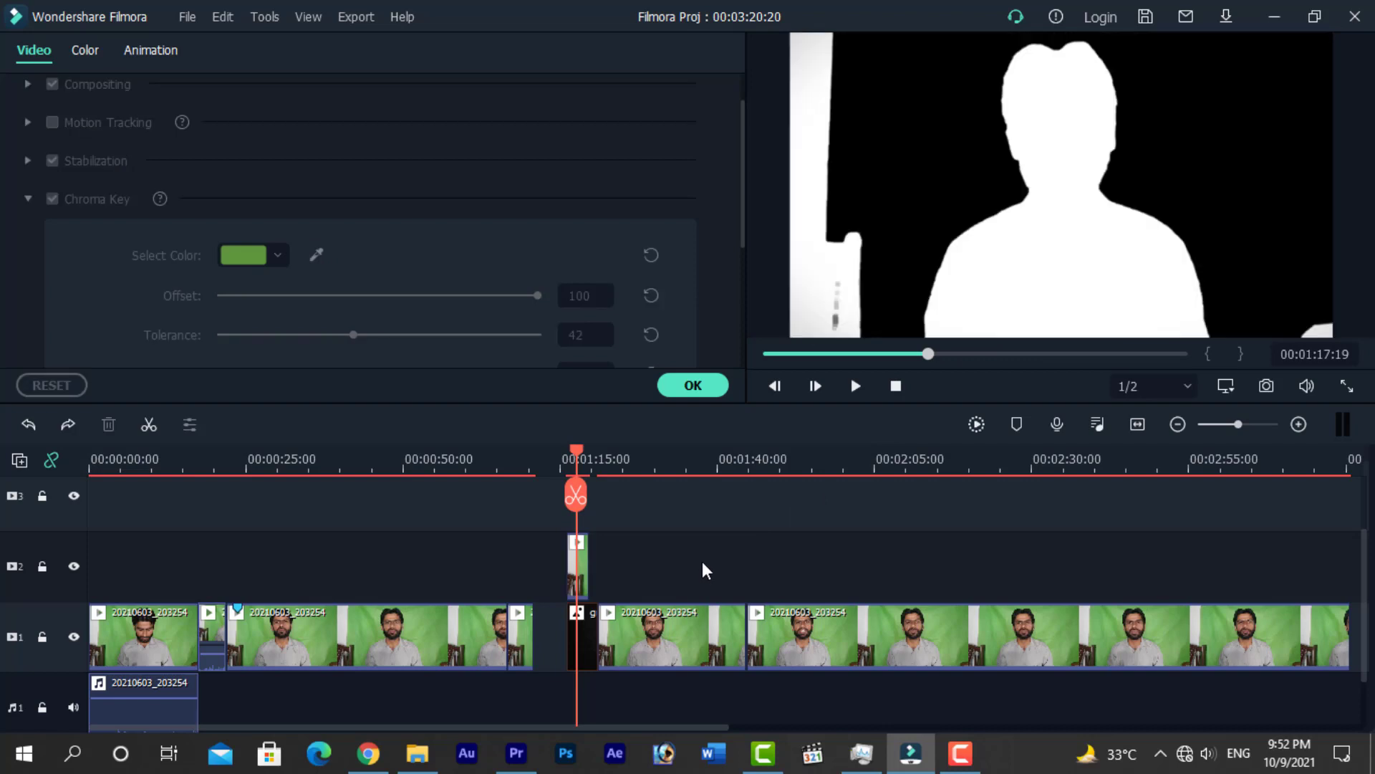
key("ctrl+z")
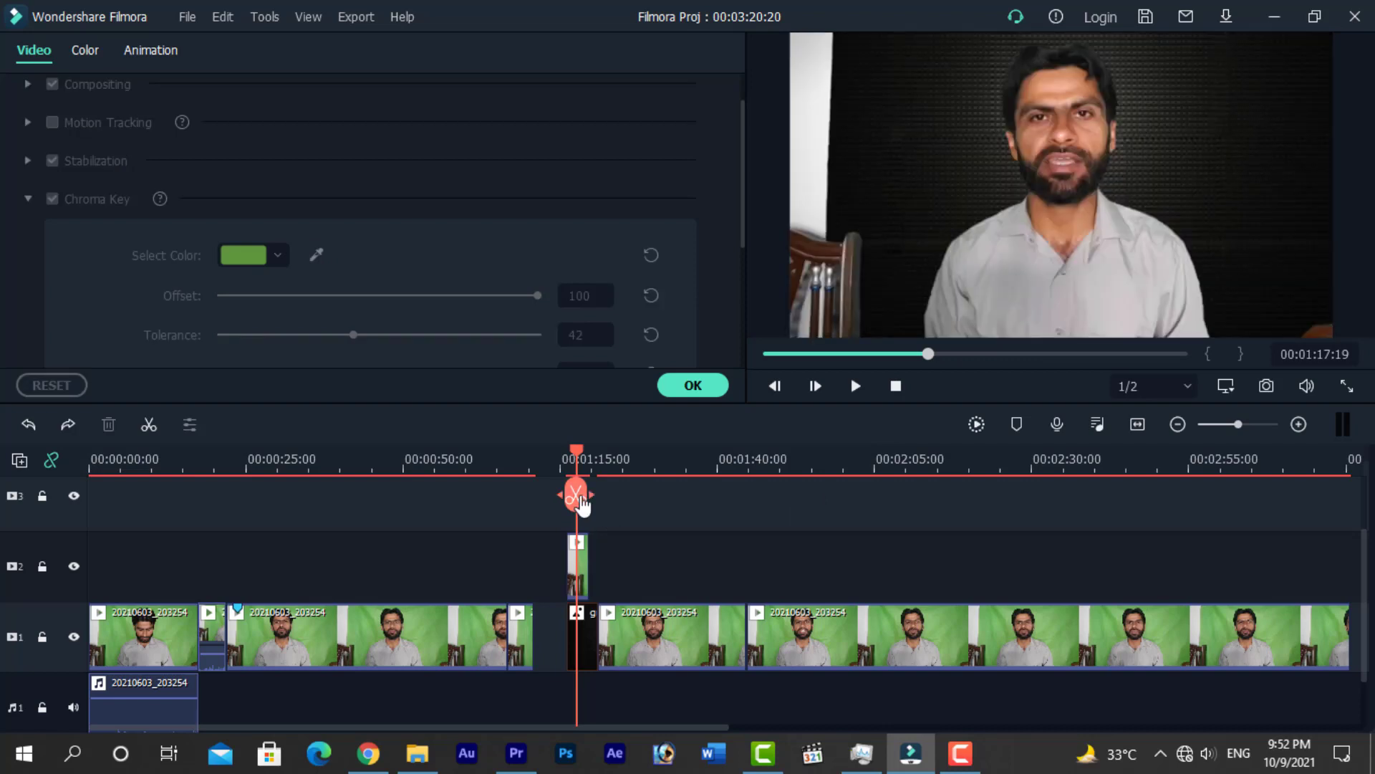
- Move the playhead to 00:01:18:08 and look over the options available for the track 2 clip
left_click_drag(578, 450, 581, 457)
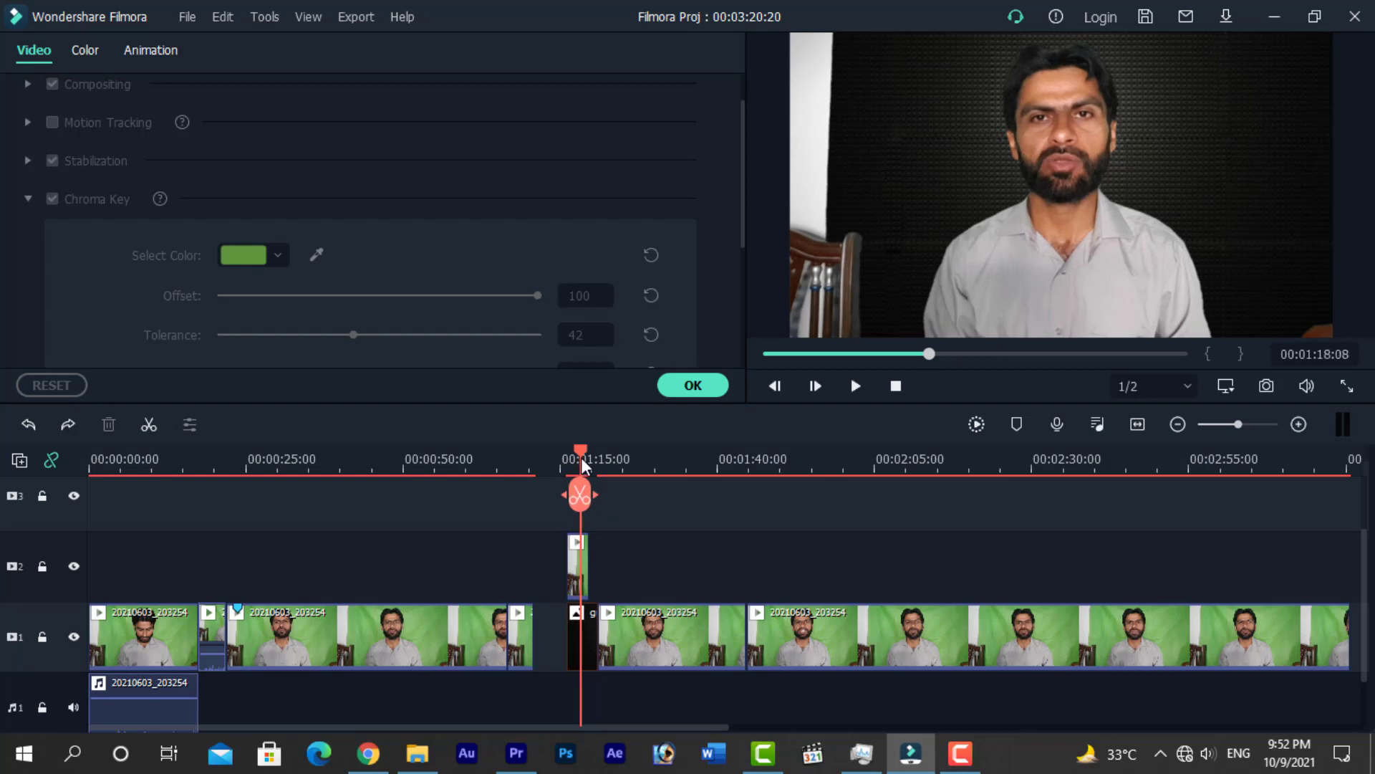
right_click(576, 573)
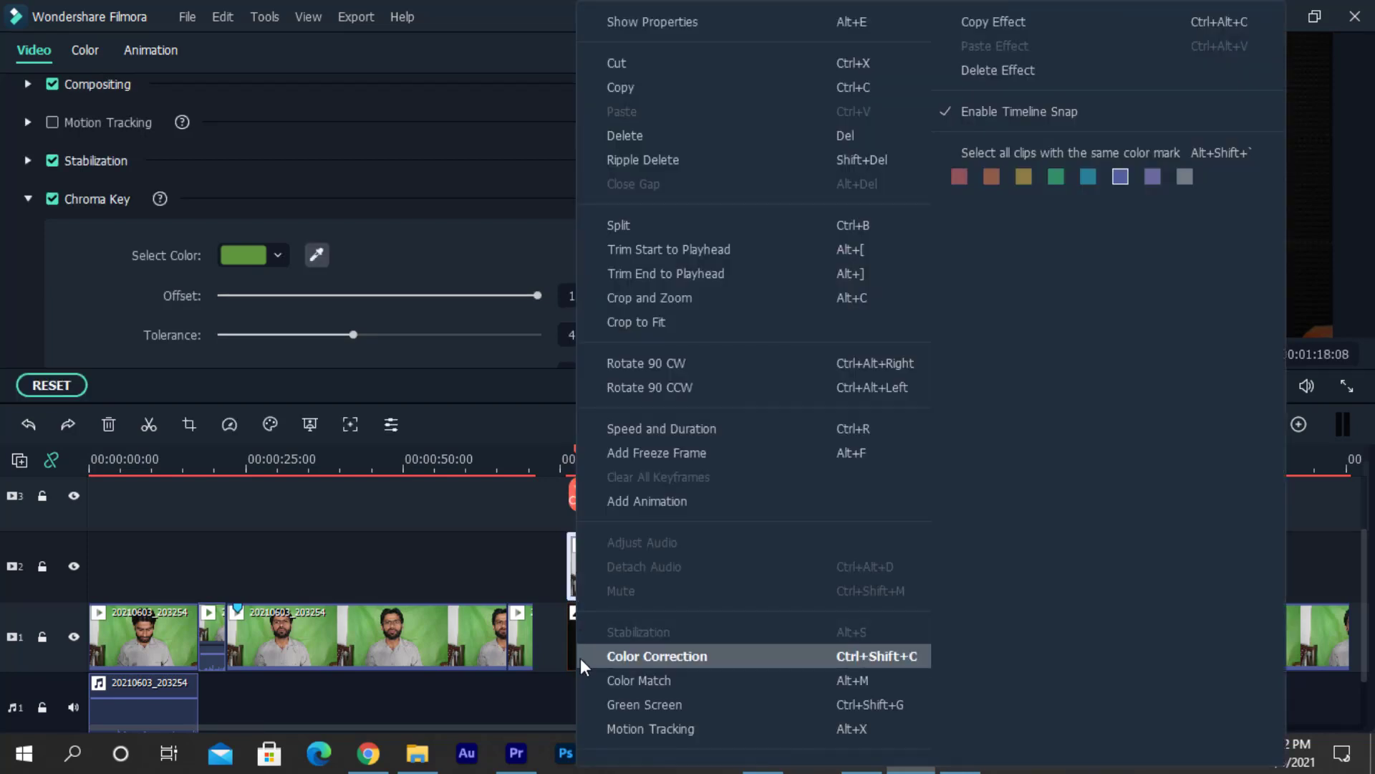
left_click(526, 566)
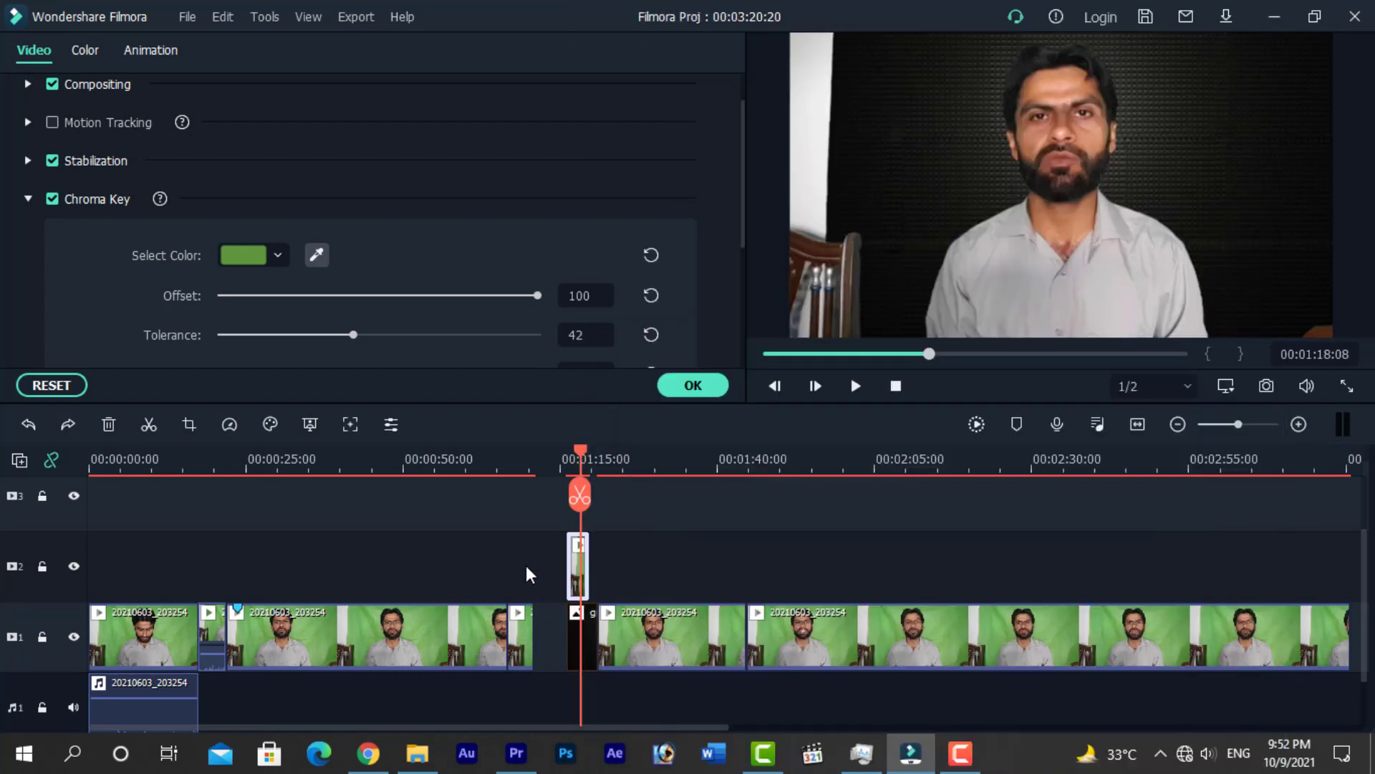
- Run motion tracking on the track 1 clip from 00:01:32:16, with the tracking box over the man's chin
left_click_drag(580, 453, 670, 464)
left_click(673, 625)
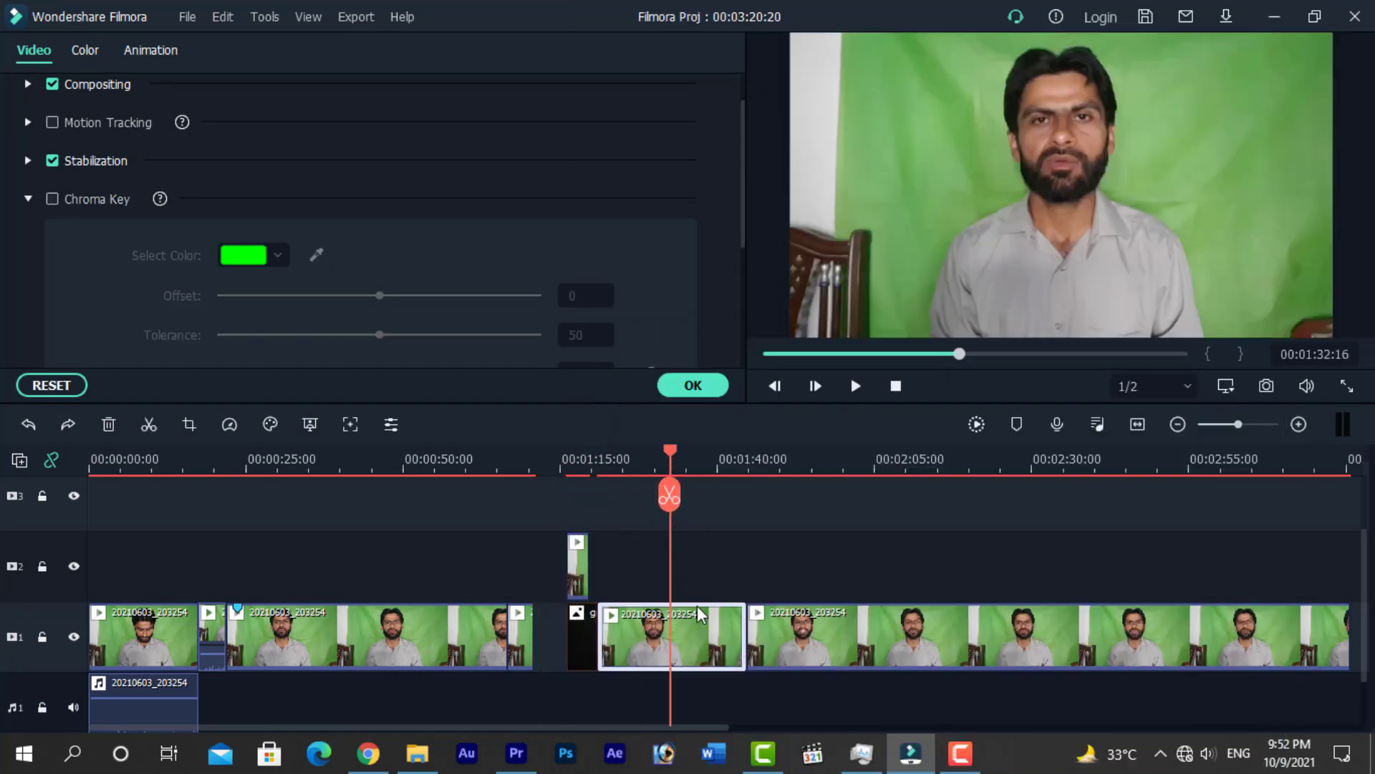
left_click(1275, 16)
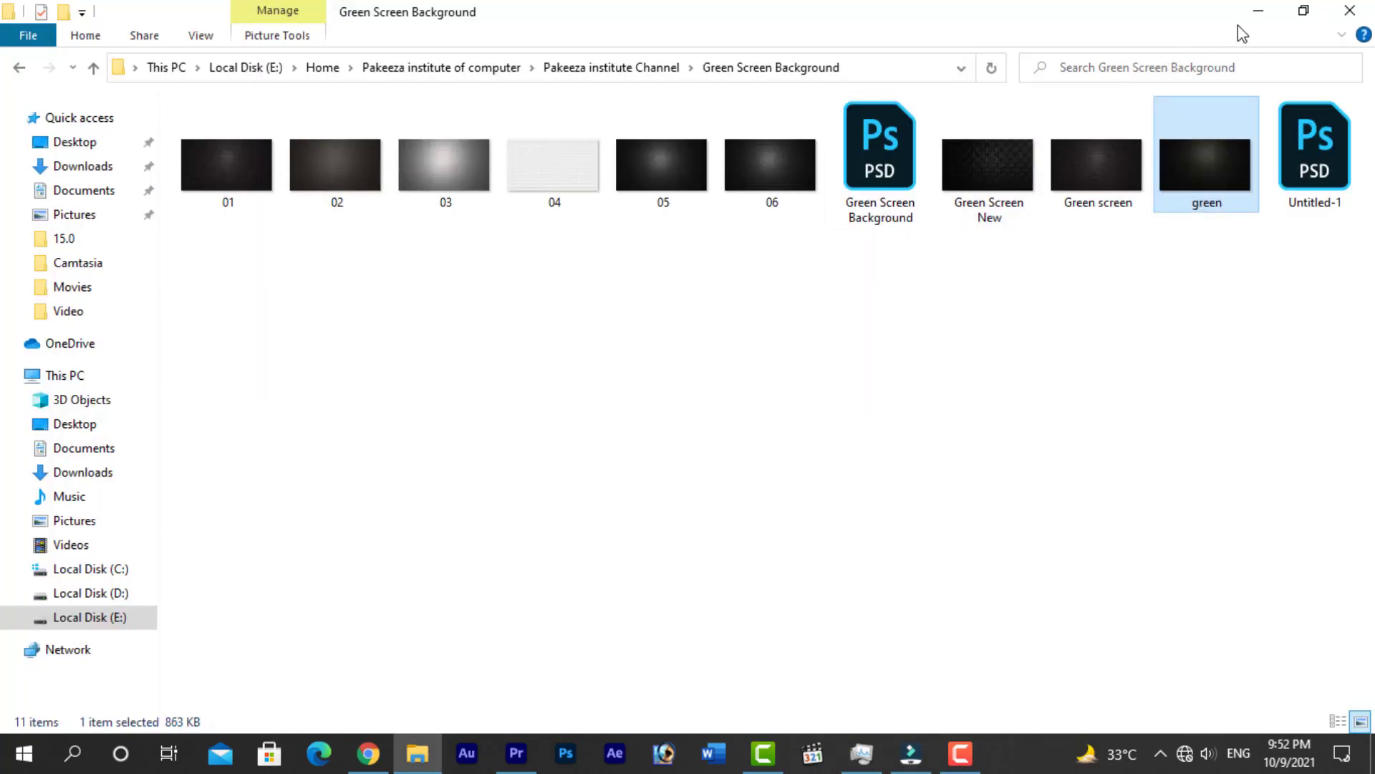
left_click(911, 752)
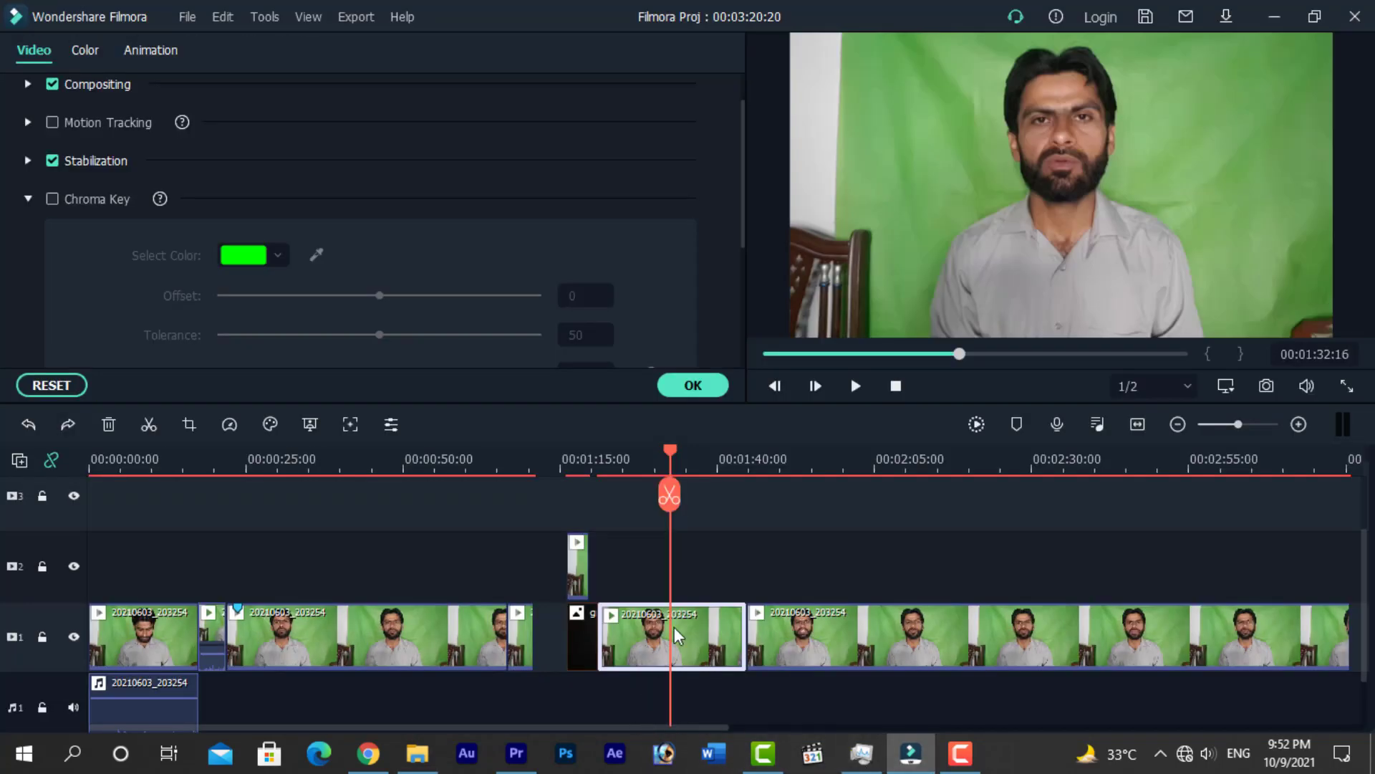
right_click(673, 626)
left_click(717, 728)
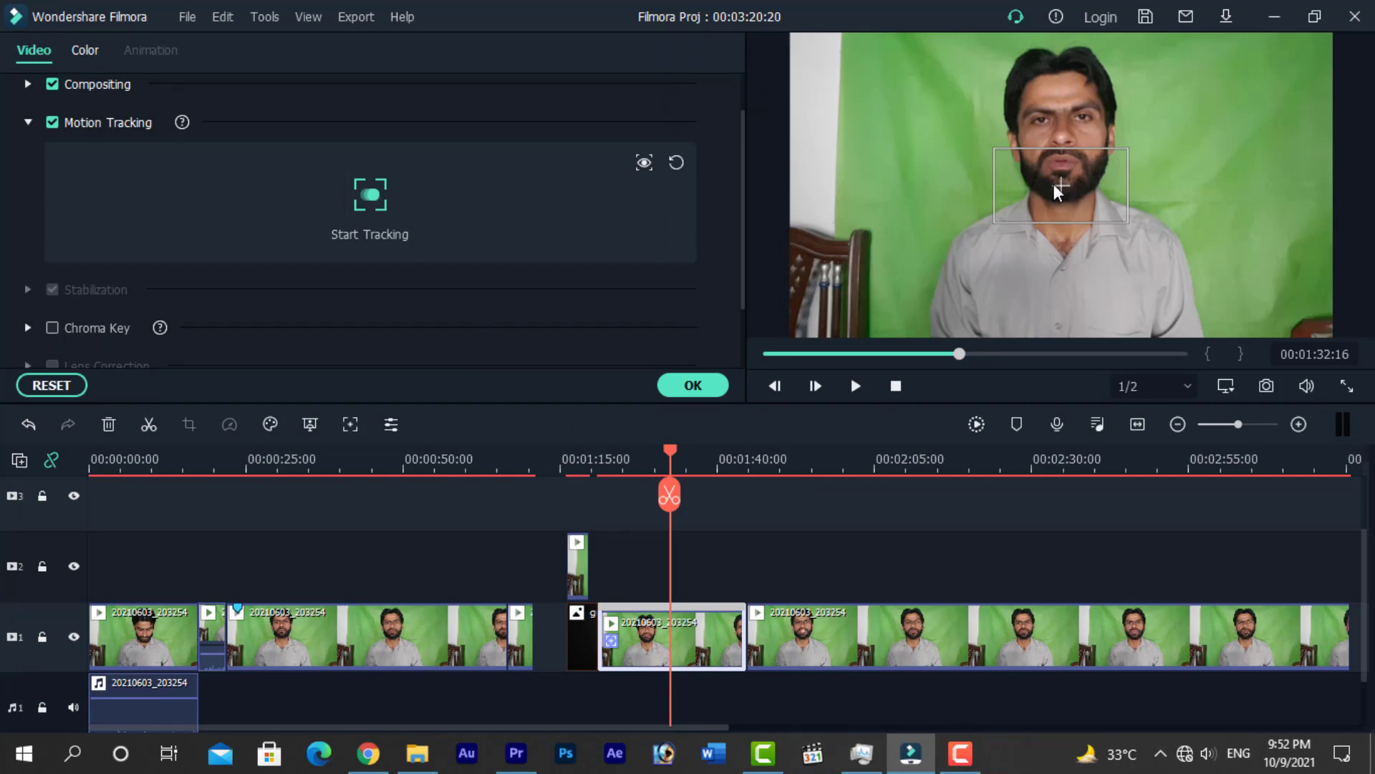
left_click(387, 202)
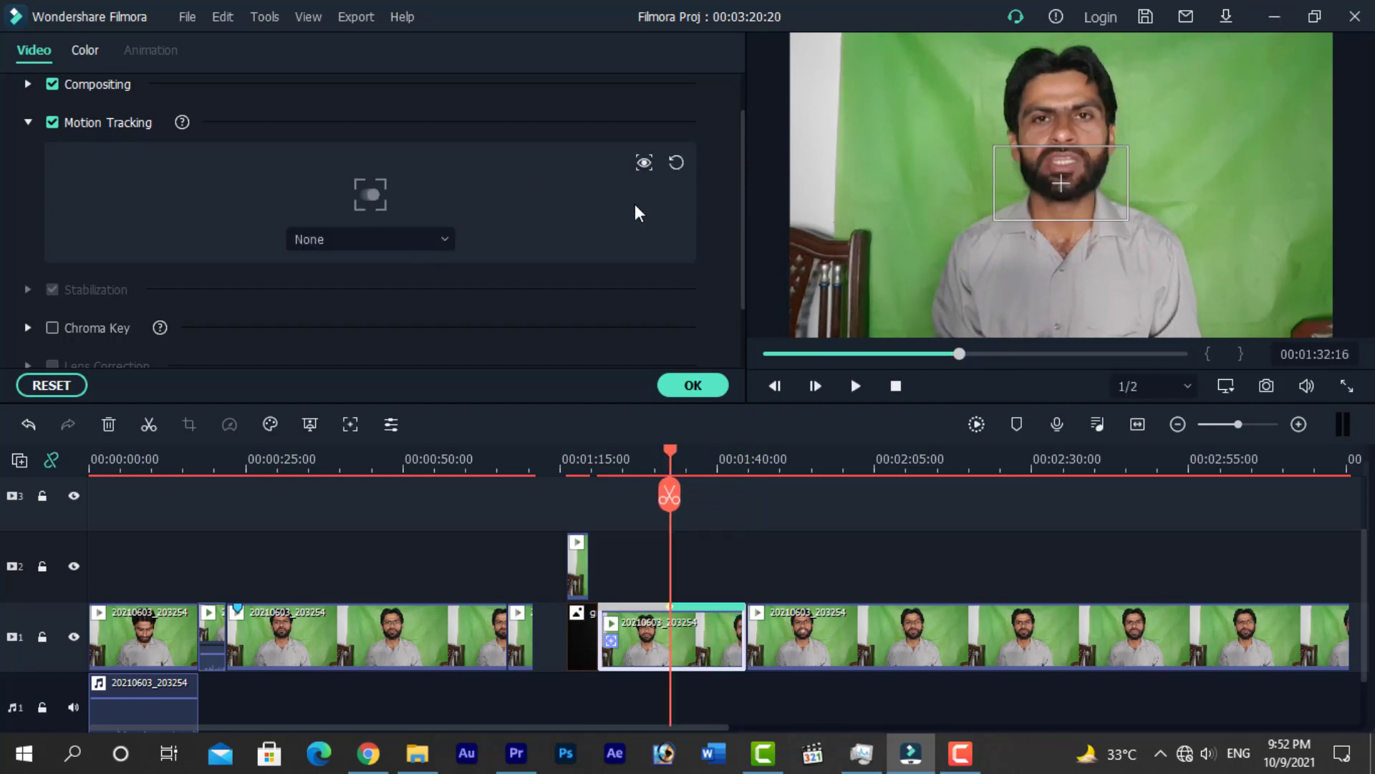
- Add the desktop image "images copy" to track 2 above the tracked clip and move the playhead to 00:01:34:28
left_click(1275, 15)
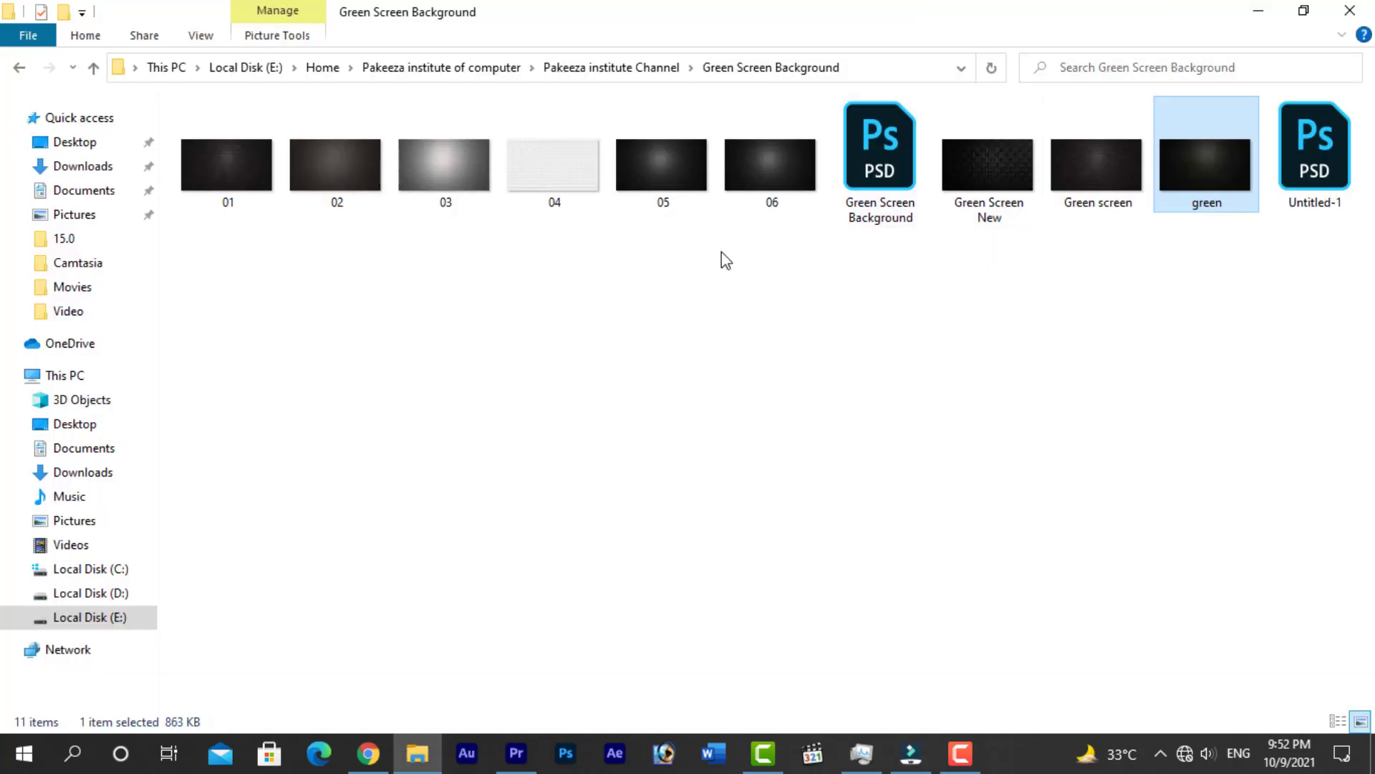
left_click(1268, 14)
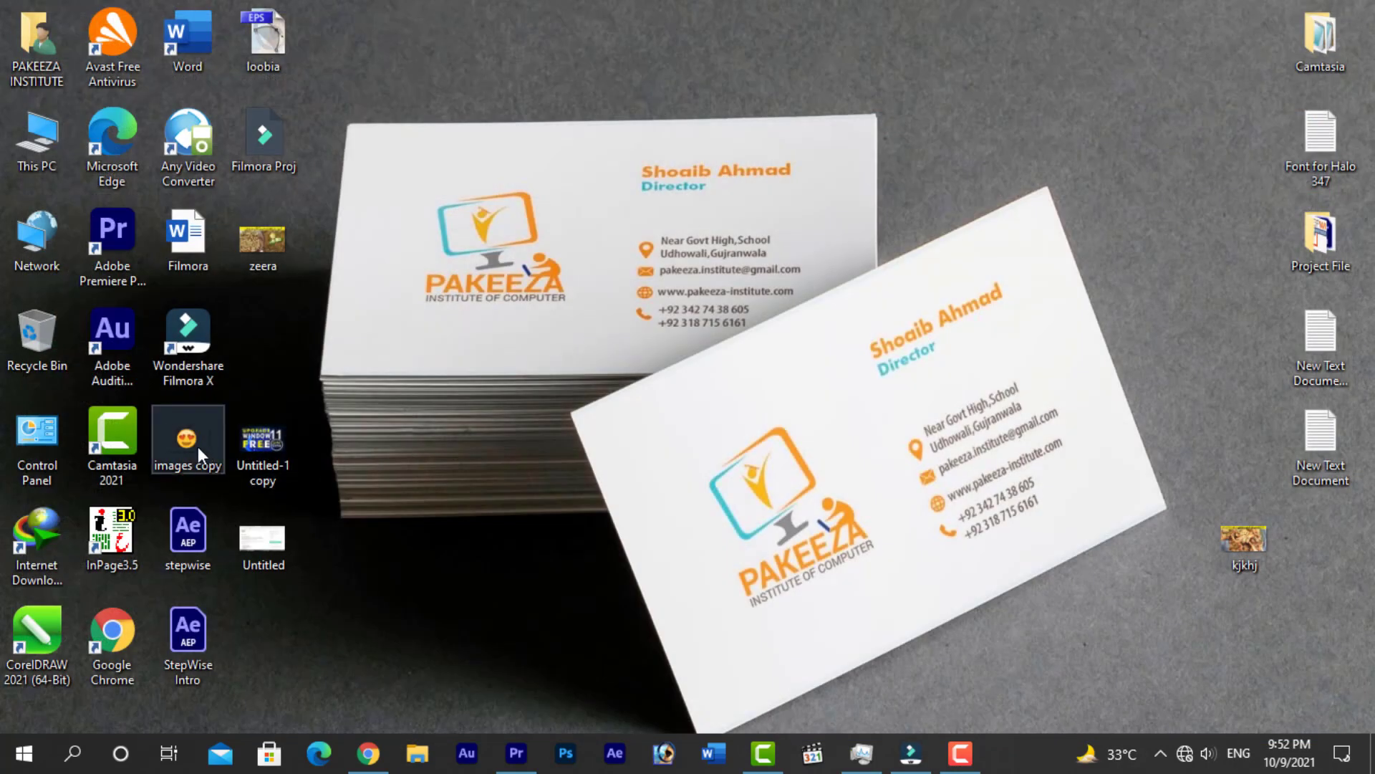
left_click_drag(183, 436, 777, 600)
left_click_drag(788, 672, 687, 564)
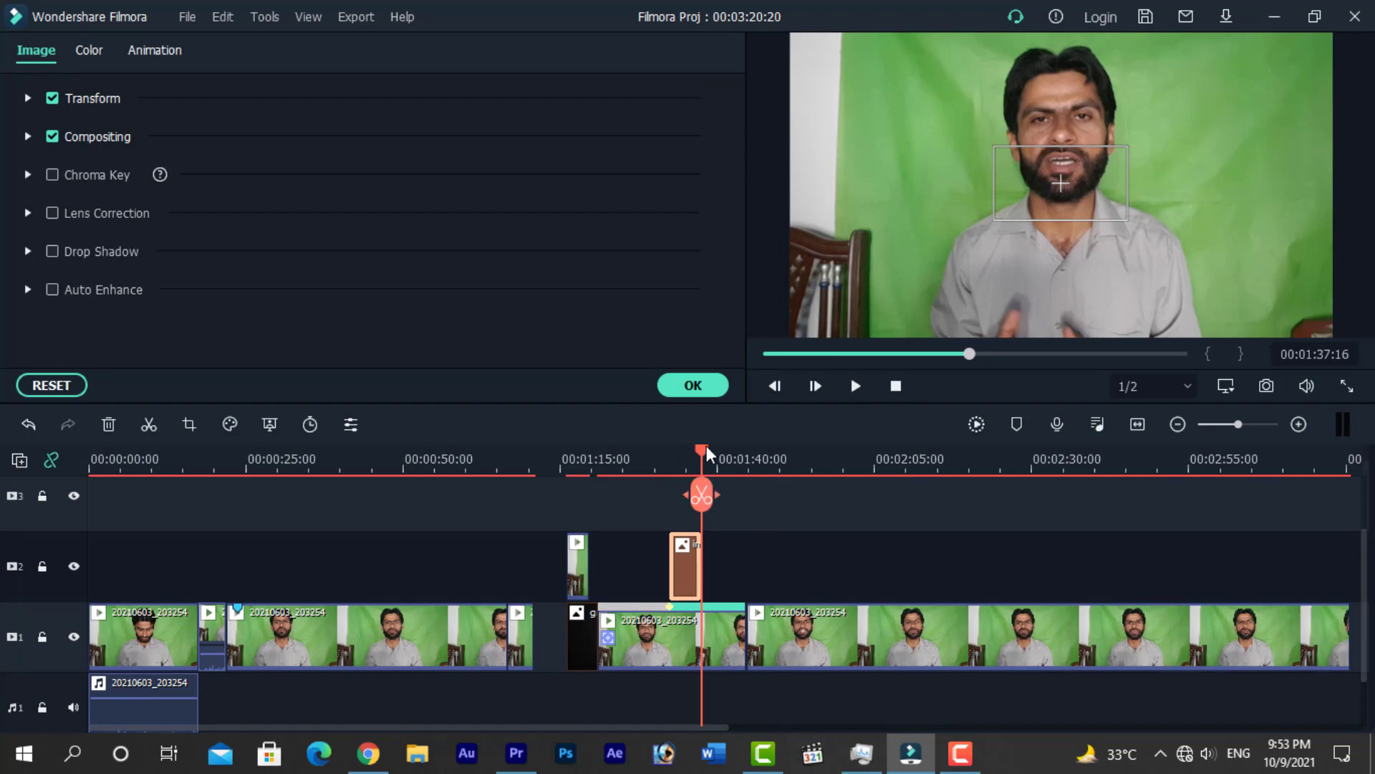
left_click_drag(707, 445, 682, 471)
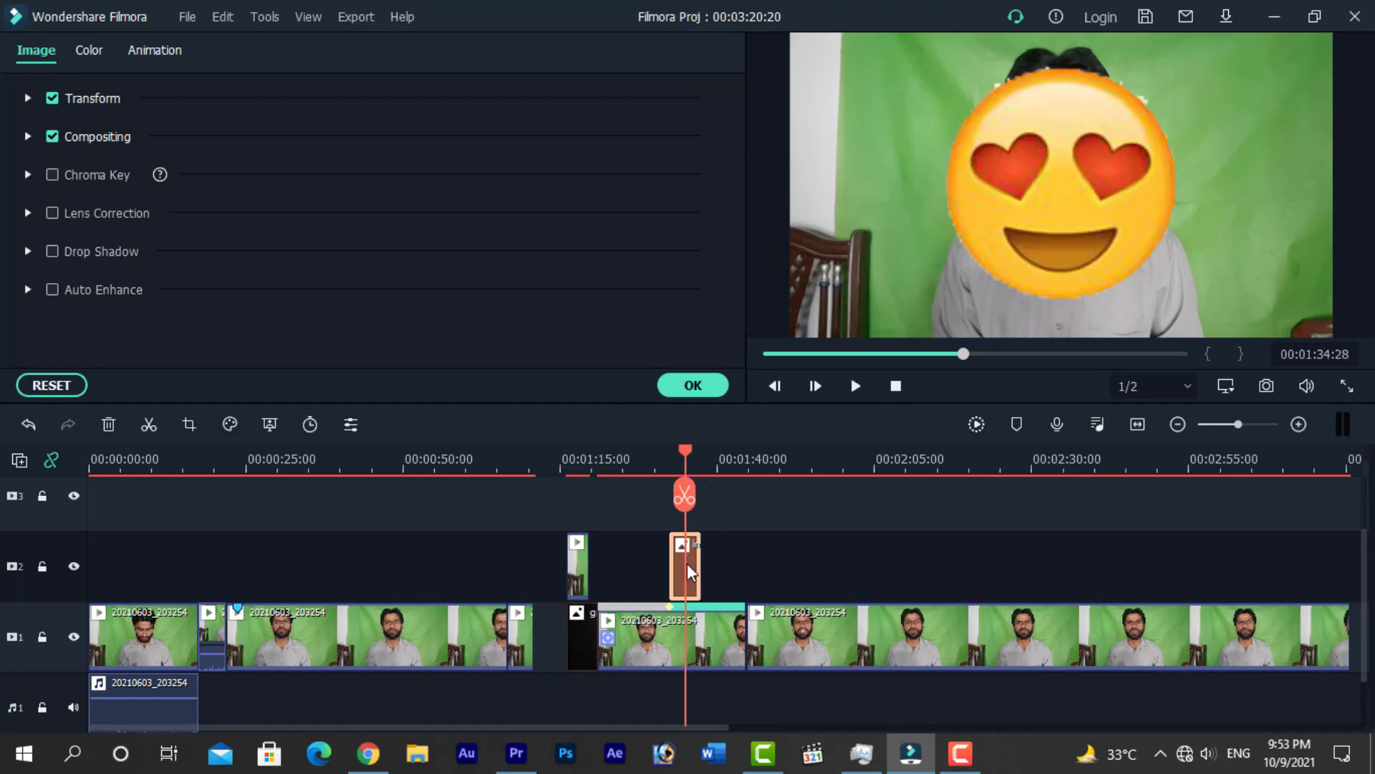
- Attach the "images copy" emoji from the desktop to the track 1 clip's motion tracking by importing it from the computer
right_click(682, 623)
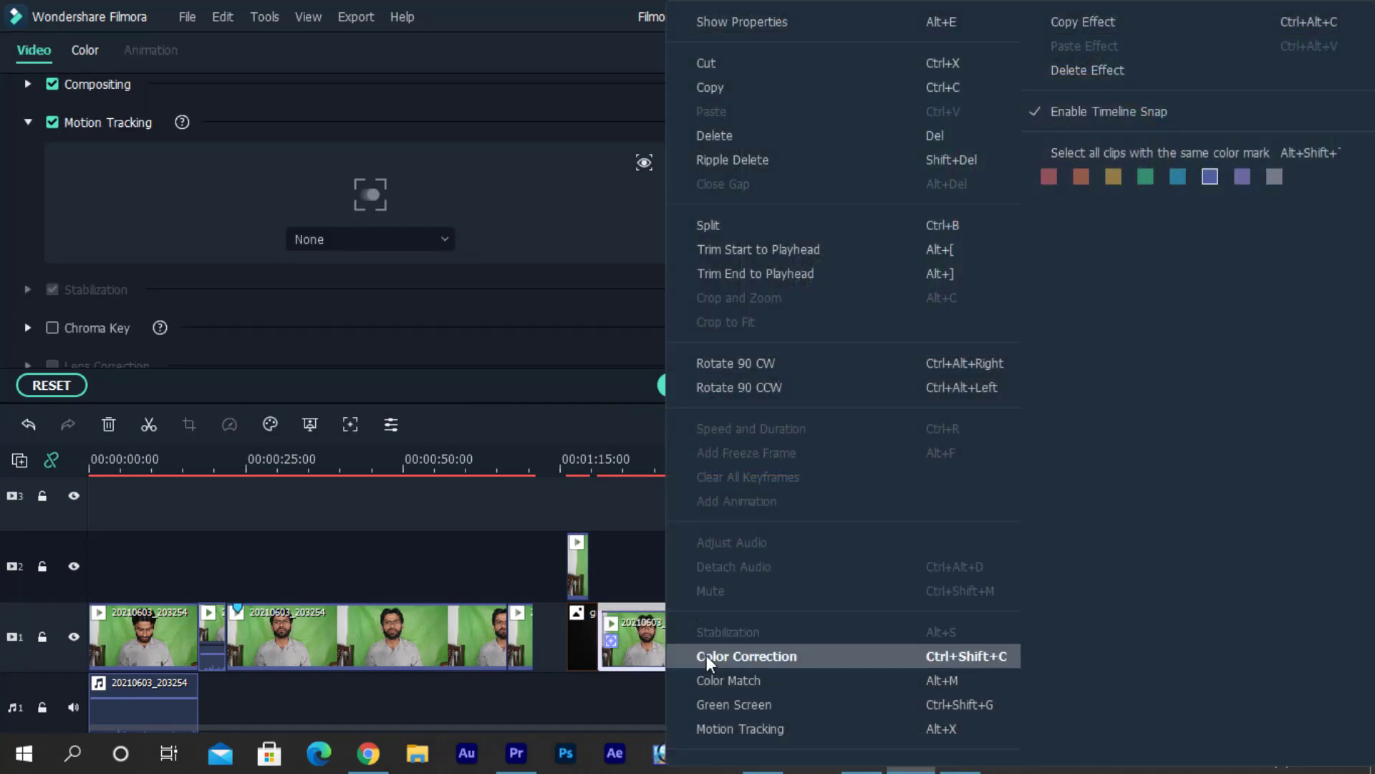
left_click(716, 728)
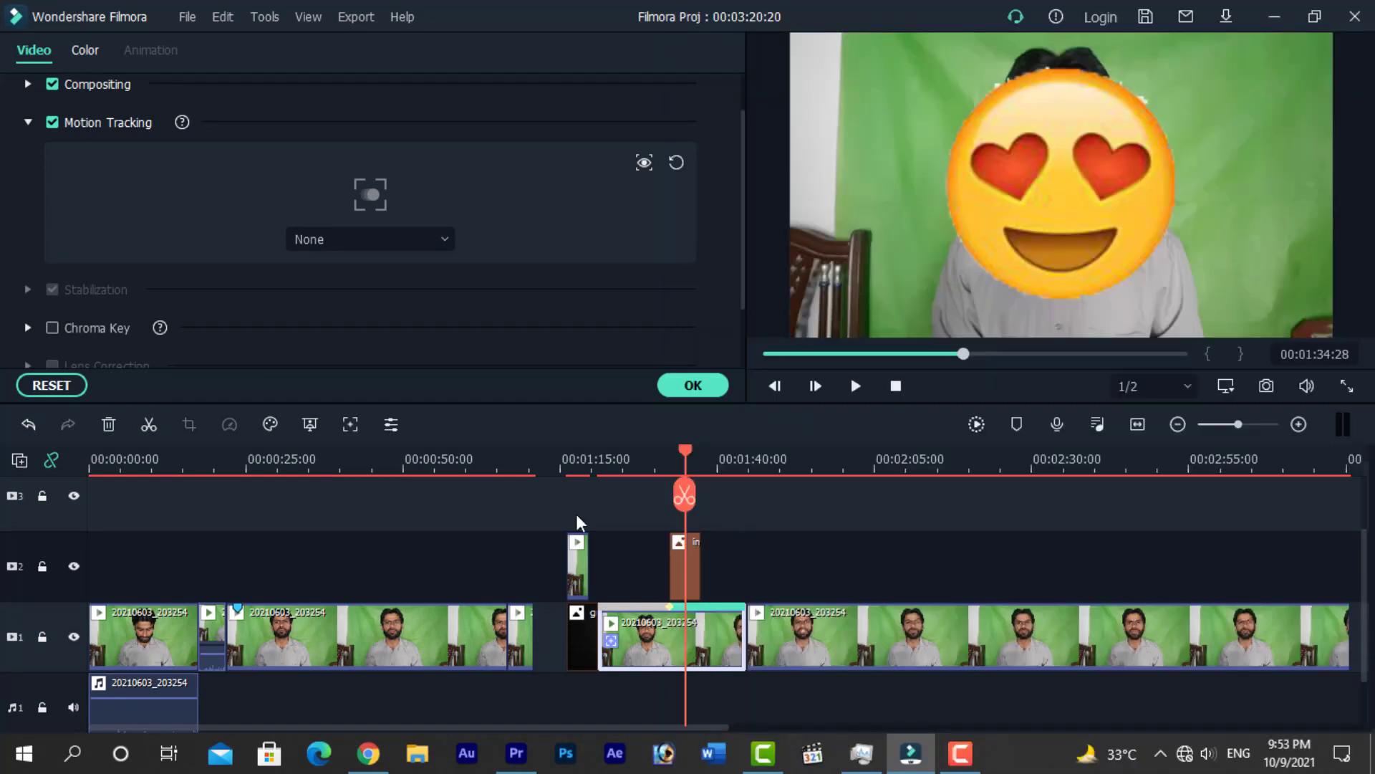
left_click(416, 239)
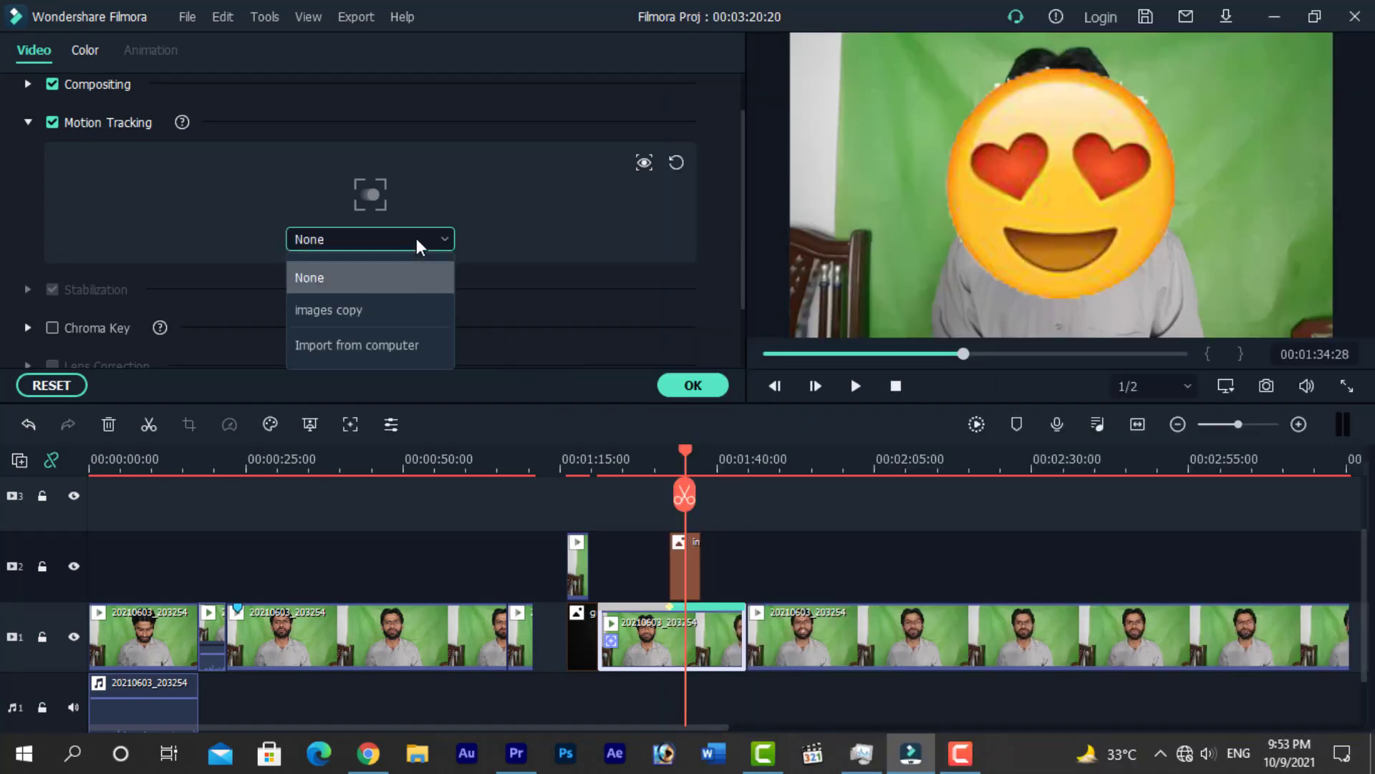
left_click(376, 346)
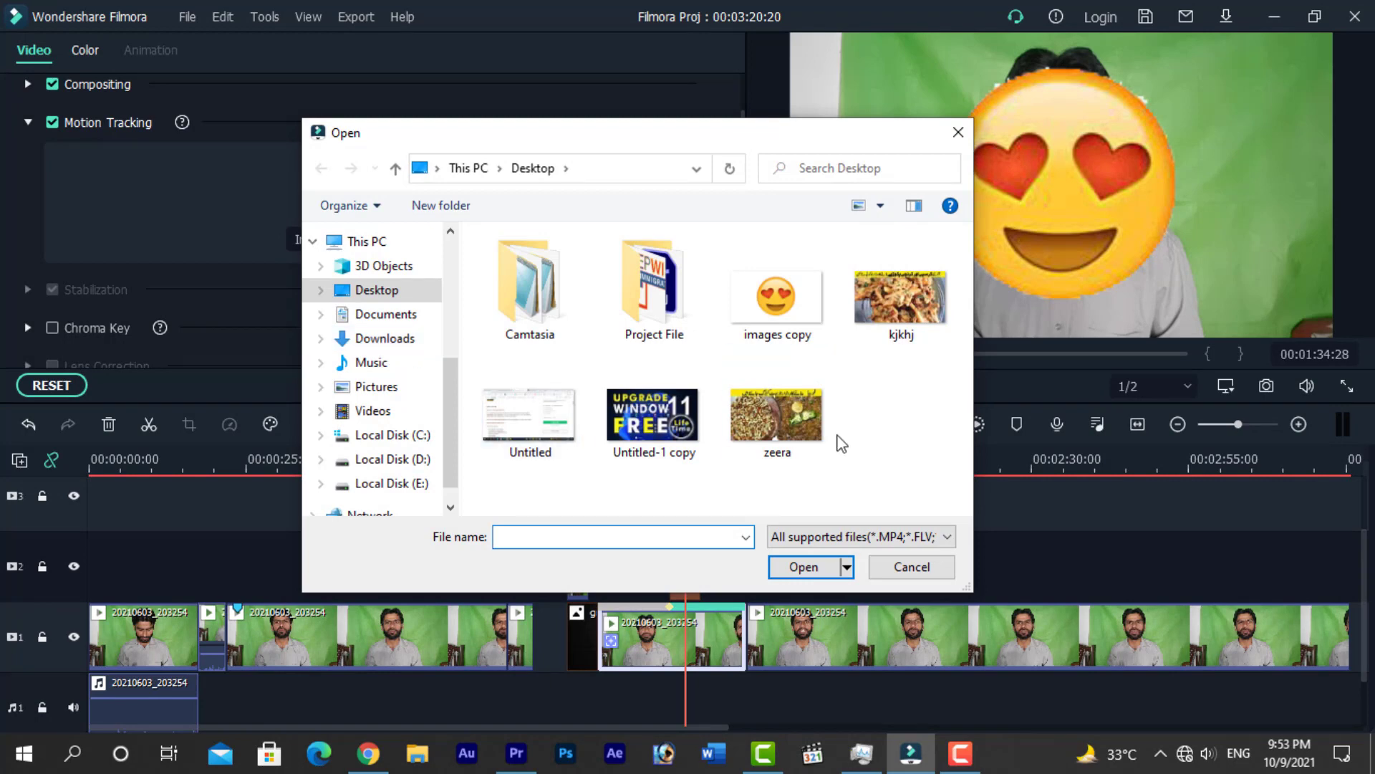
left_click(785, 301)
left_click(802, 566)
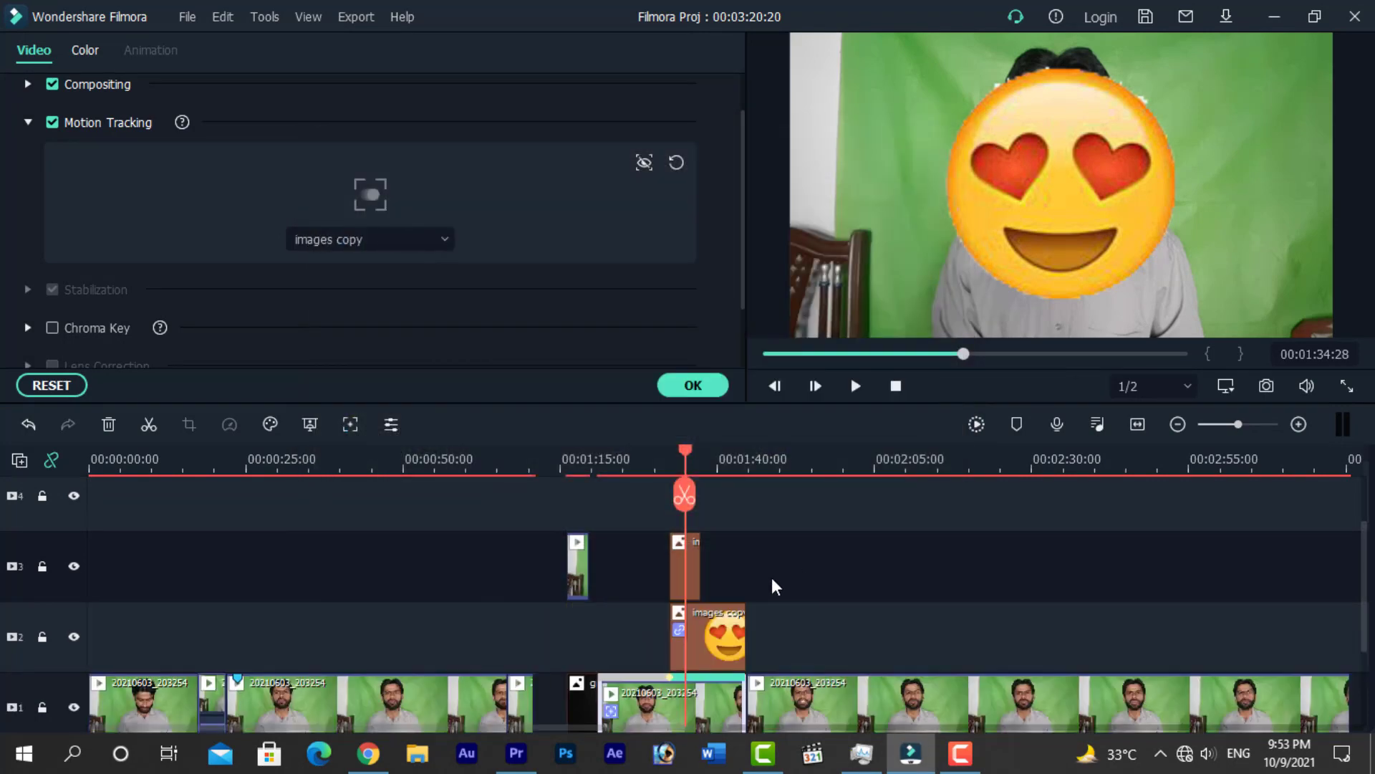
- Delete the large untracked emoji image from track 3 and play back the tracked emoji over the clip
left_click(684, 563)
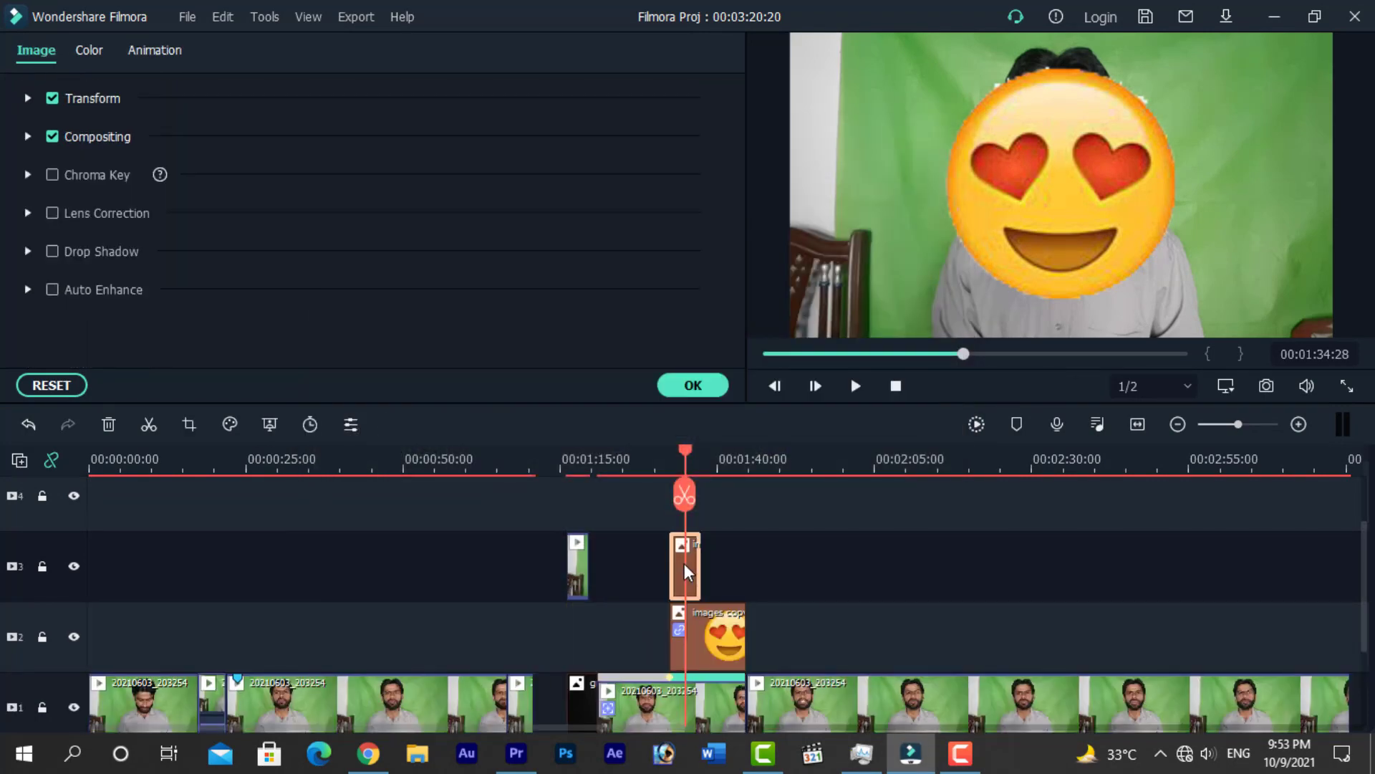
key("Delete")
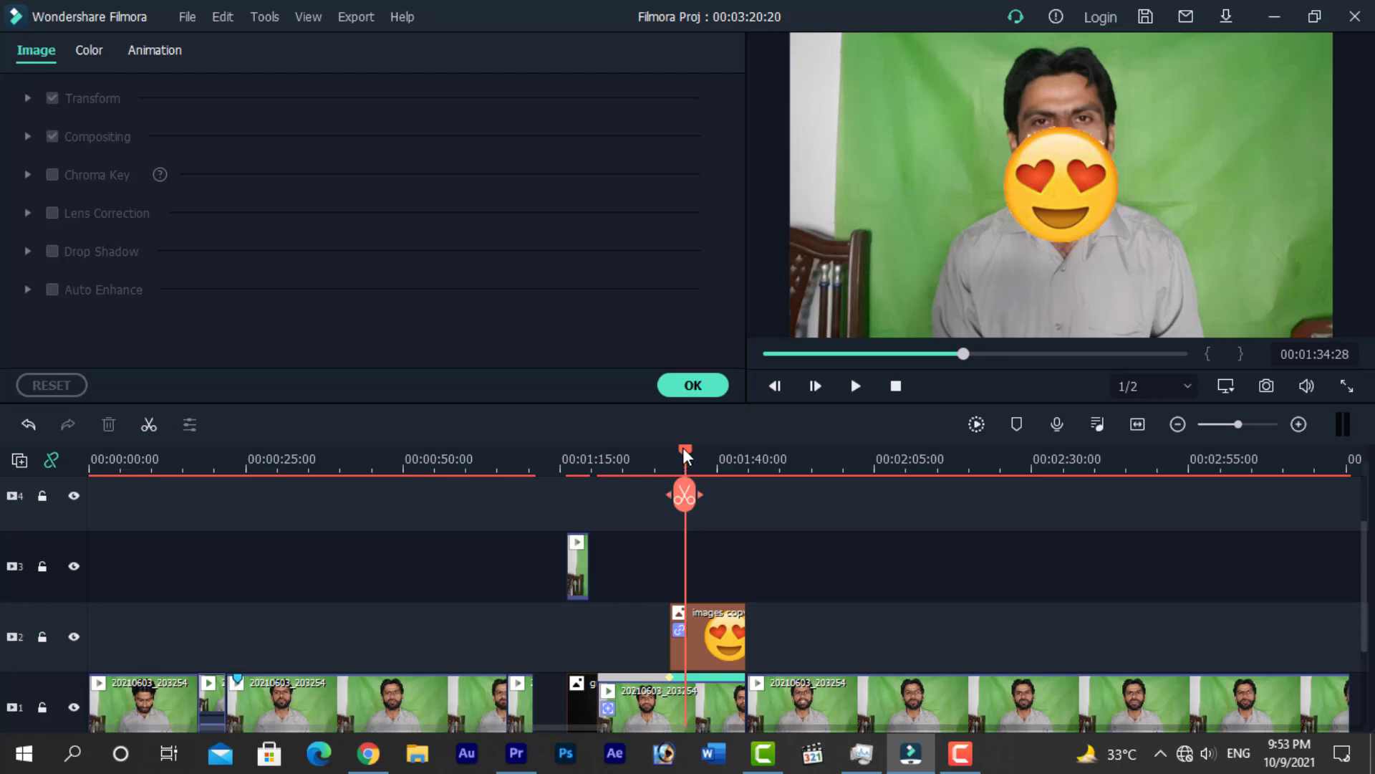
left_click(720, 645)
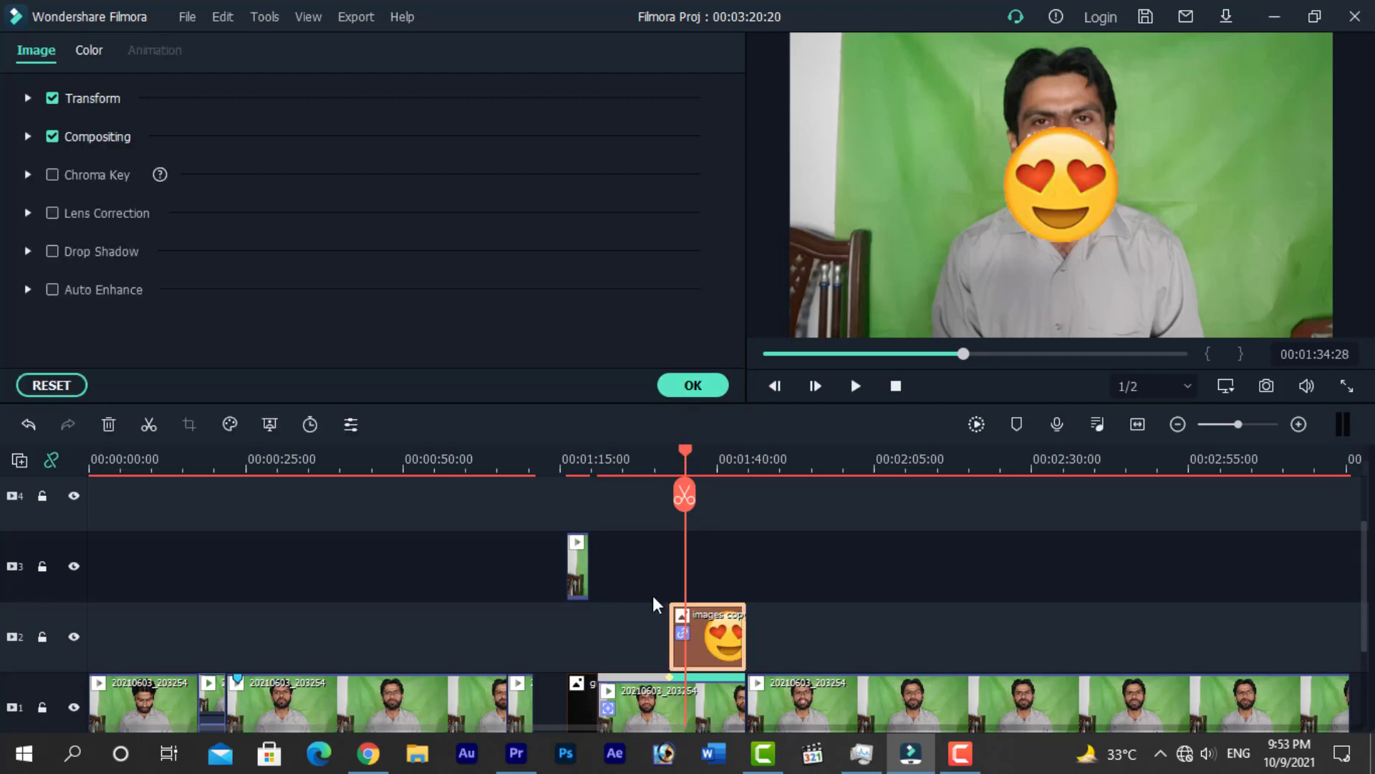
key("space")
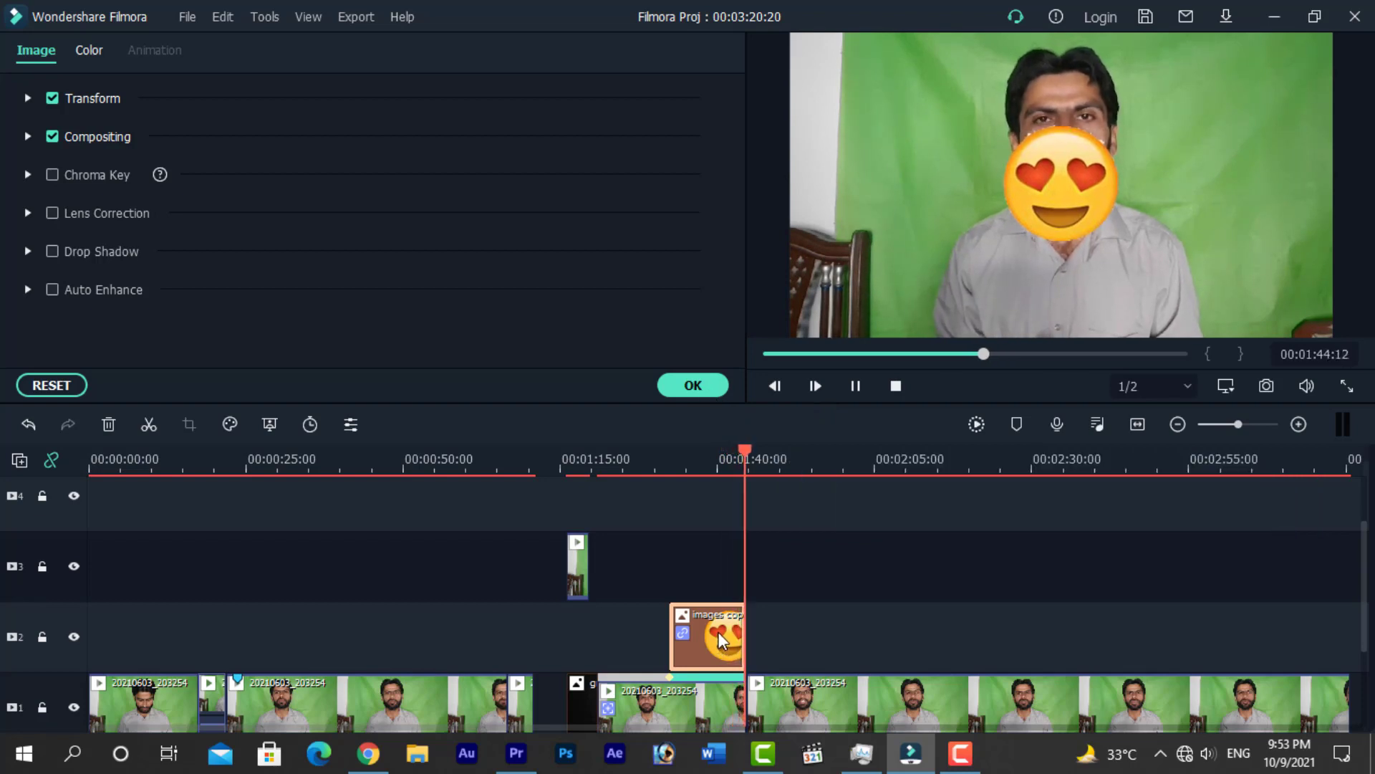
- Undo the deletion, the tracked emoji import and the placement of the emoji image on the timeline
key("ctrl+z")
key("ctrl+z")
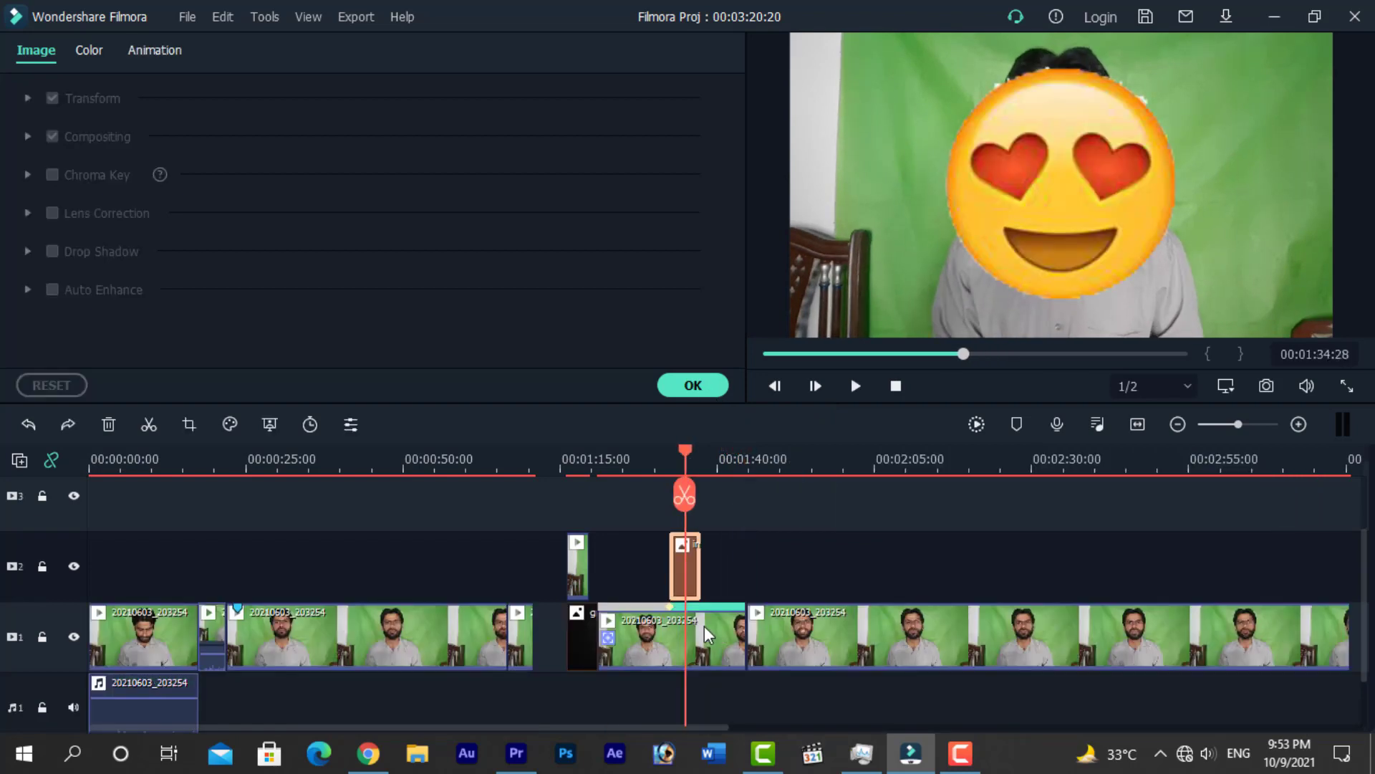
key("ctrl+z")
- Look over the options available for the tracked clip on track 1 and move the playhead to 00:01:39:08
right_click(692, 631)
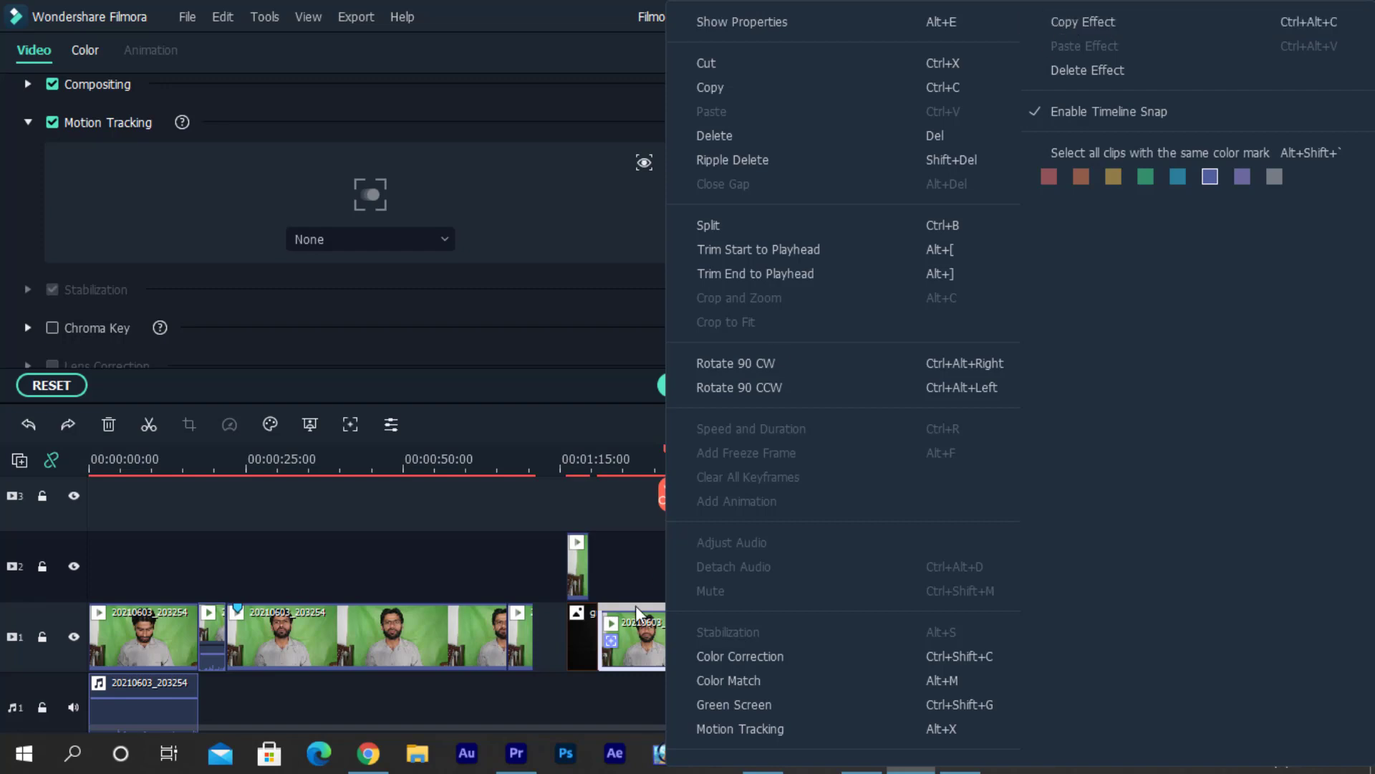
left_click(686, 629)
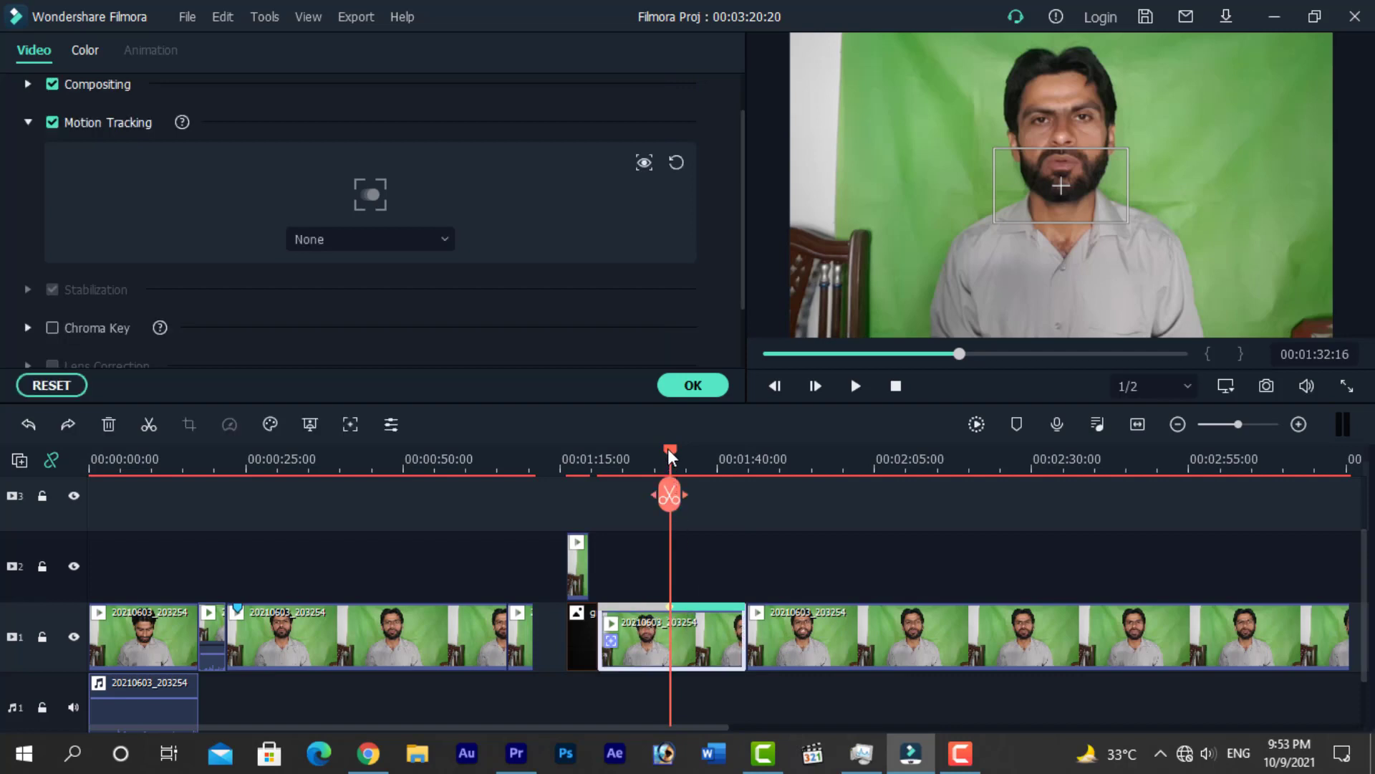
left_click_drag(668, 448, 712, 593)
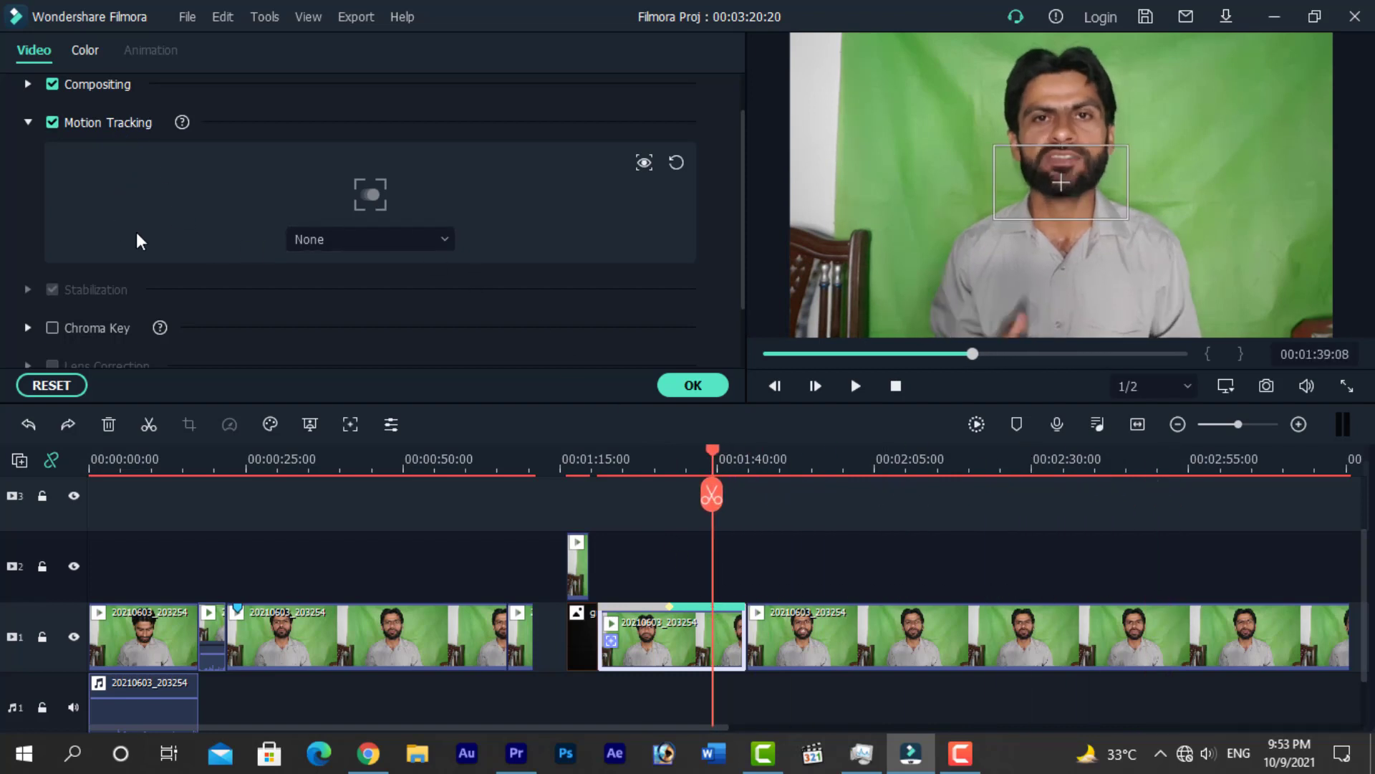
- Copy the effects of the motion-tracked clip, paste them onto the long clip after it, and preview that clip at 00:02:11:23
right_click(658, 634)
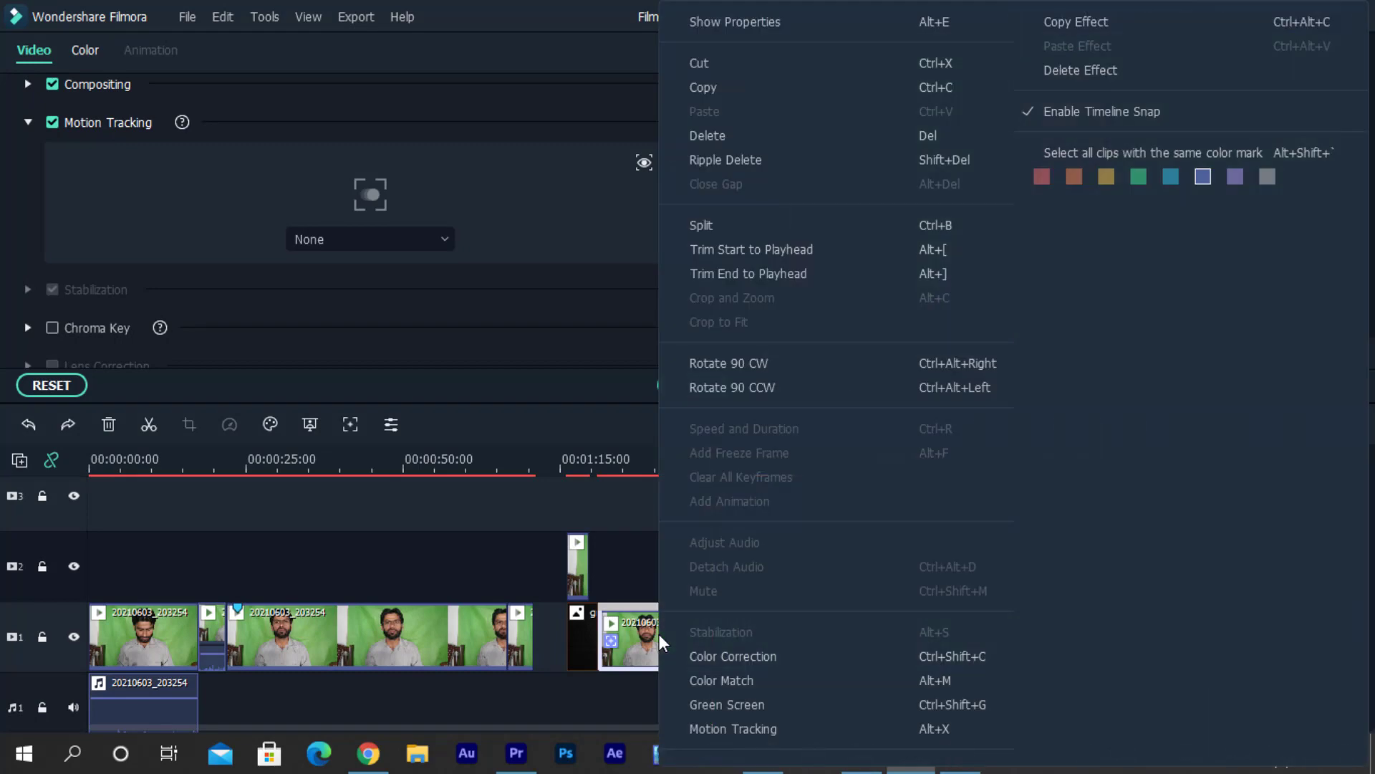
left_click(1103, 20)
left_click(920, 639)
right_click(923, 638)
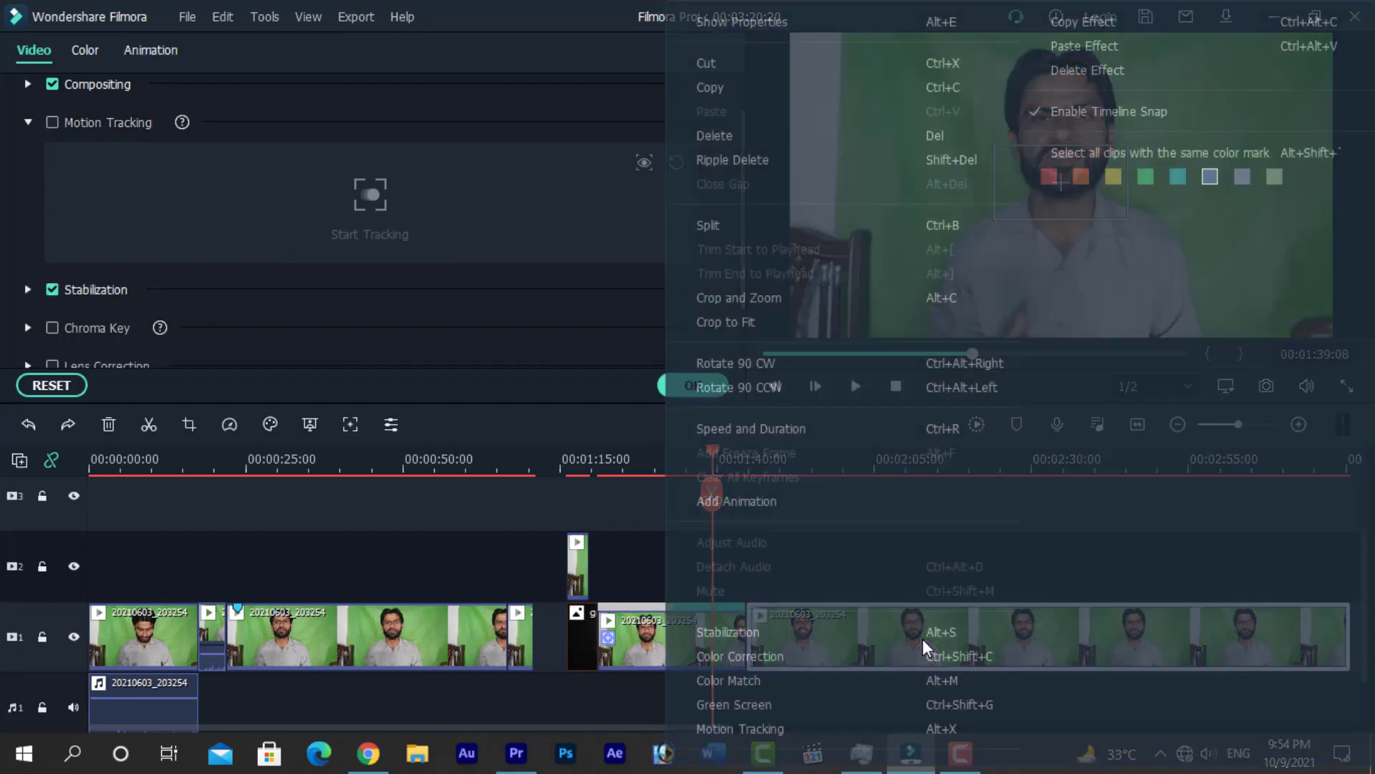
left_click(1085, 46)
left_click_drag(851, 457, 916, 487)
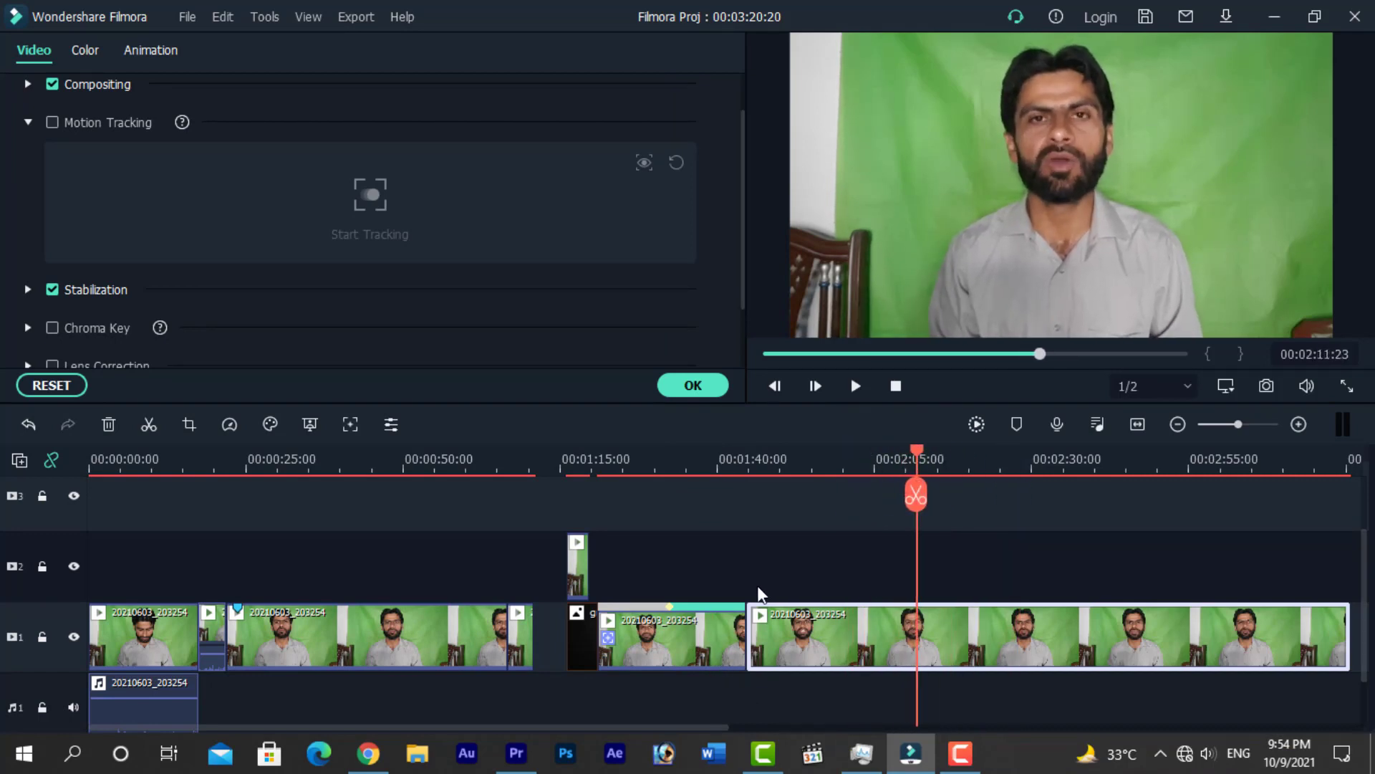
- Delete all effects from the motion-tracked clip on track 1 and preview it at 00:01:28:16
left_click_drag(917, 454, 658, 470)
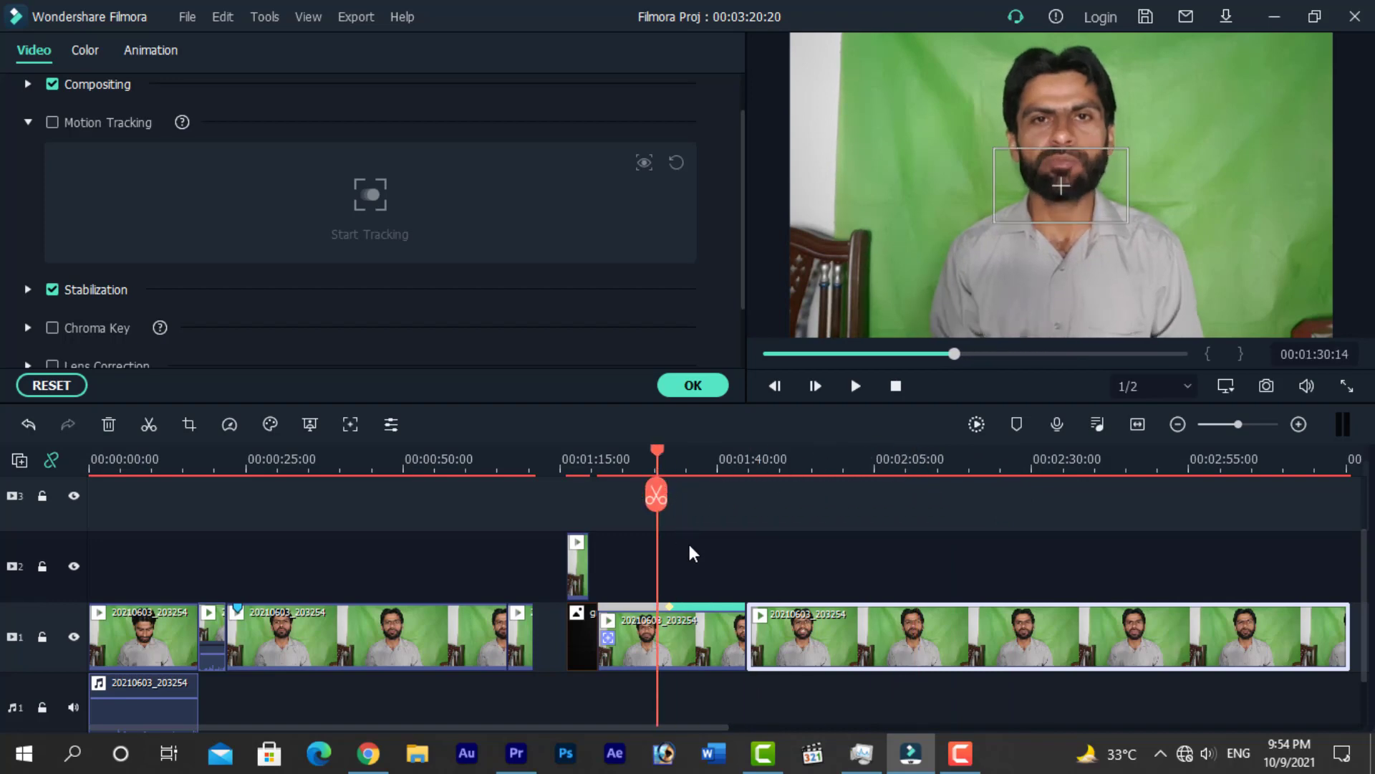
right_click(671, 621)
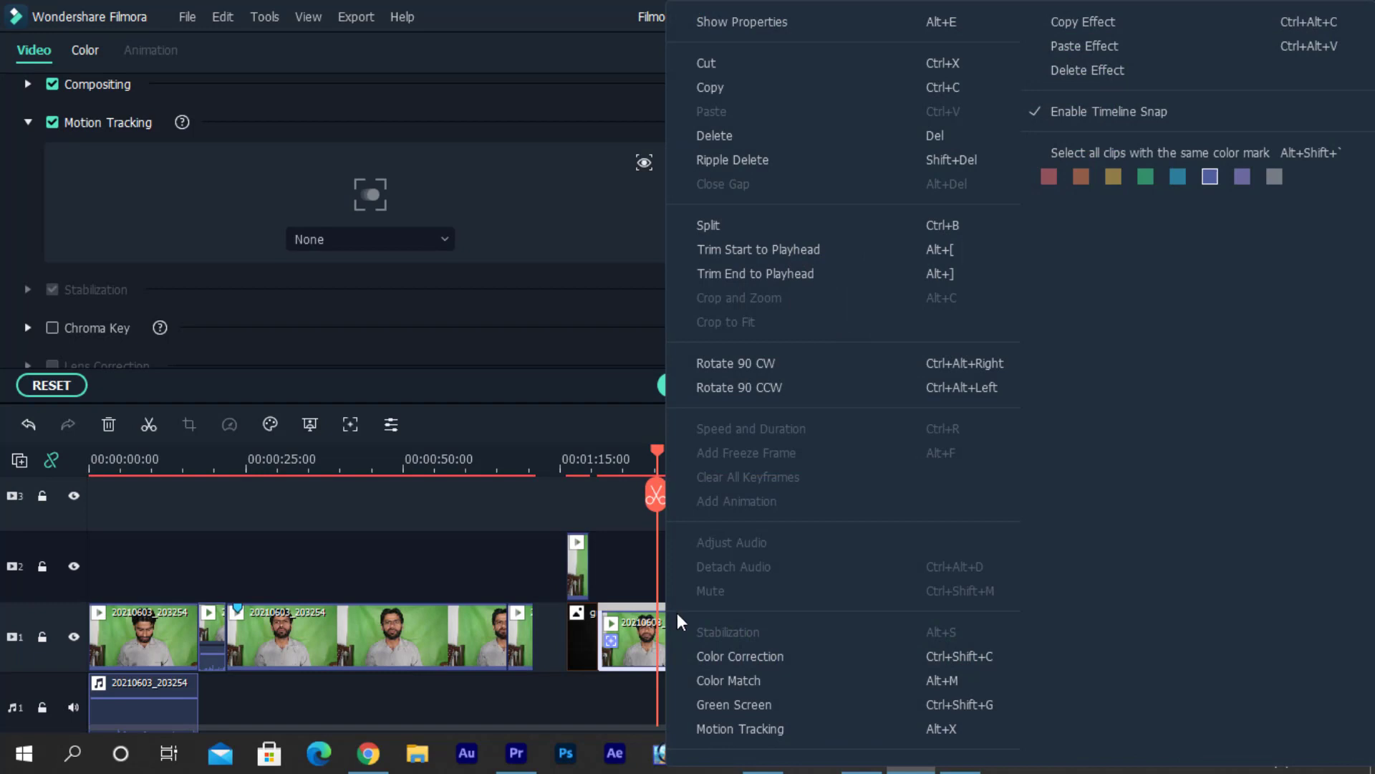
left_click(1112, 70)
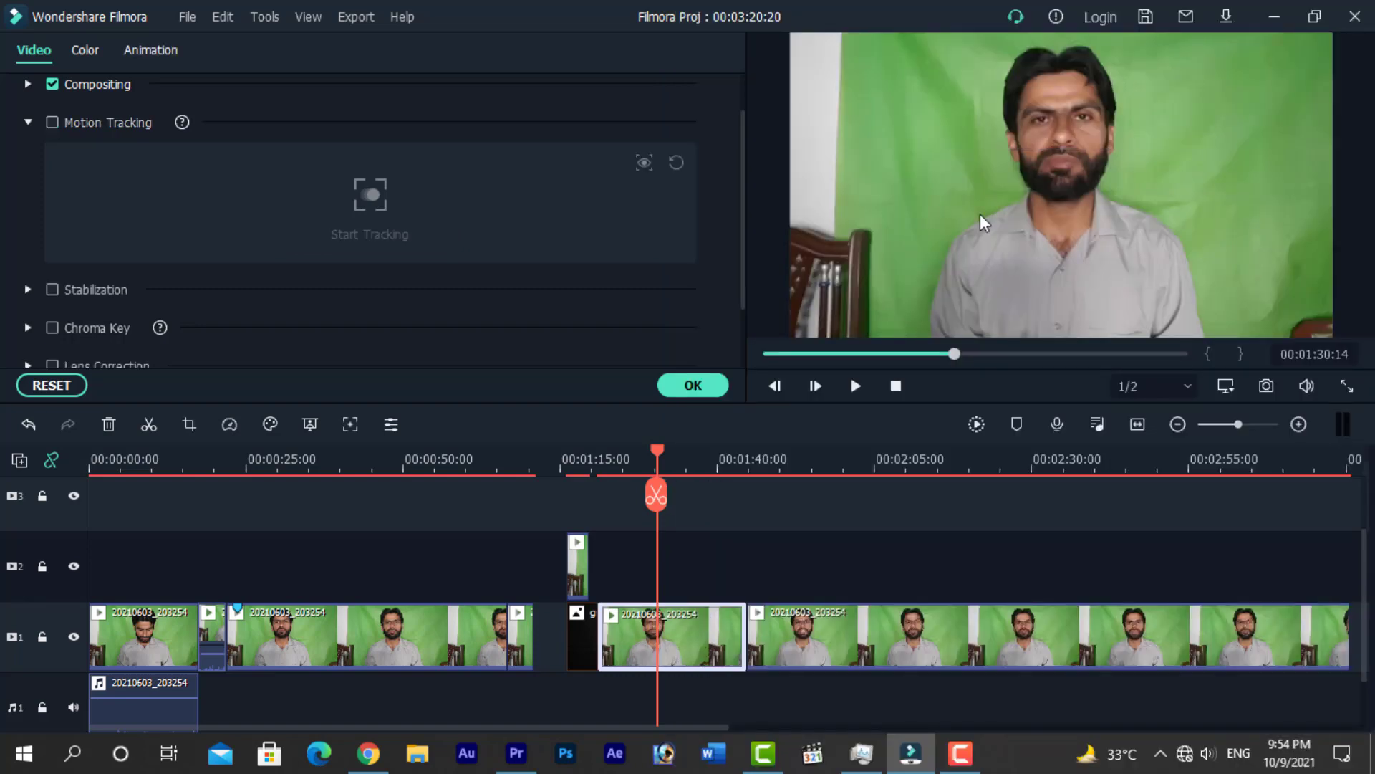
left_click_drag(661, 449, 646, 474)
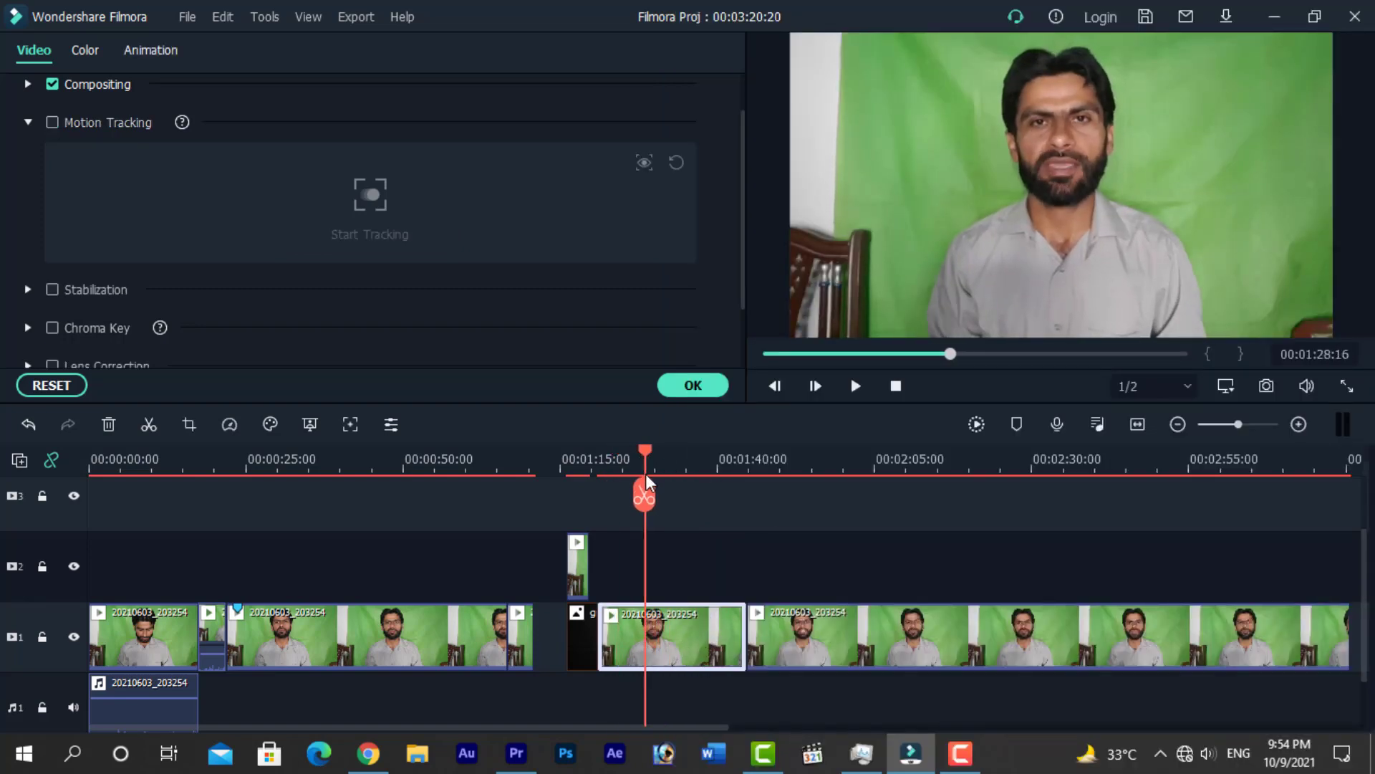